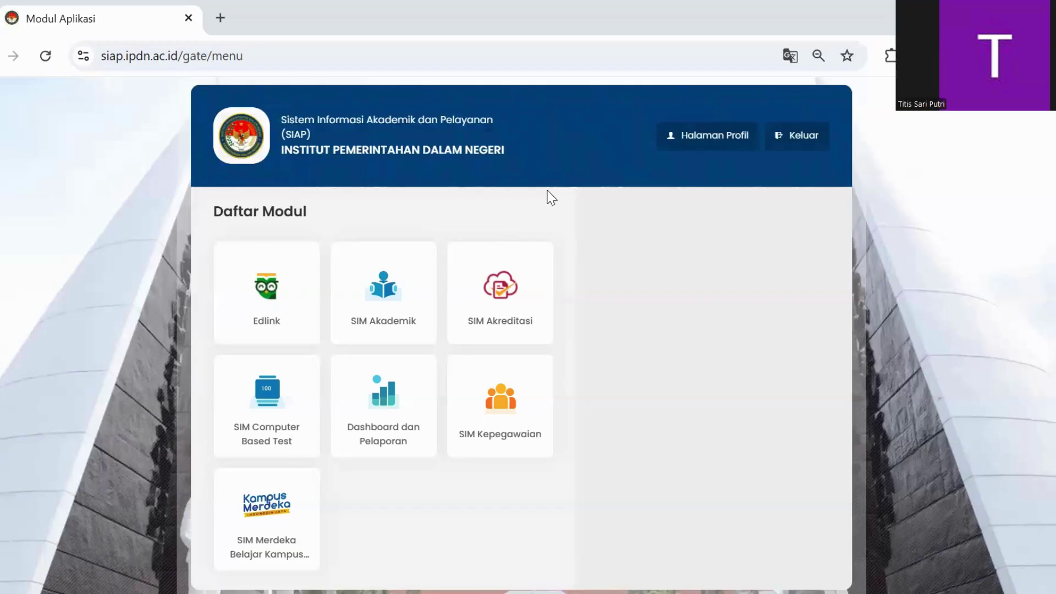
Step: Open the SIM Akademik module with the Gugus Kendali Mutu role and look over its home dashboard
{"action": "left_click", "coordinate": [404, 314]}
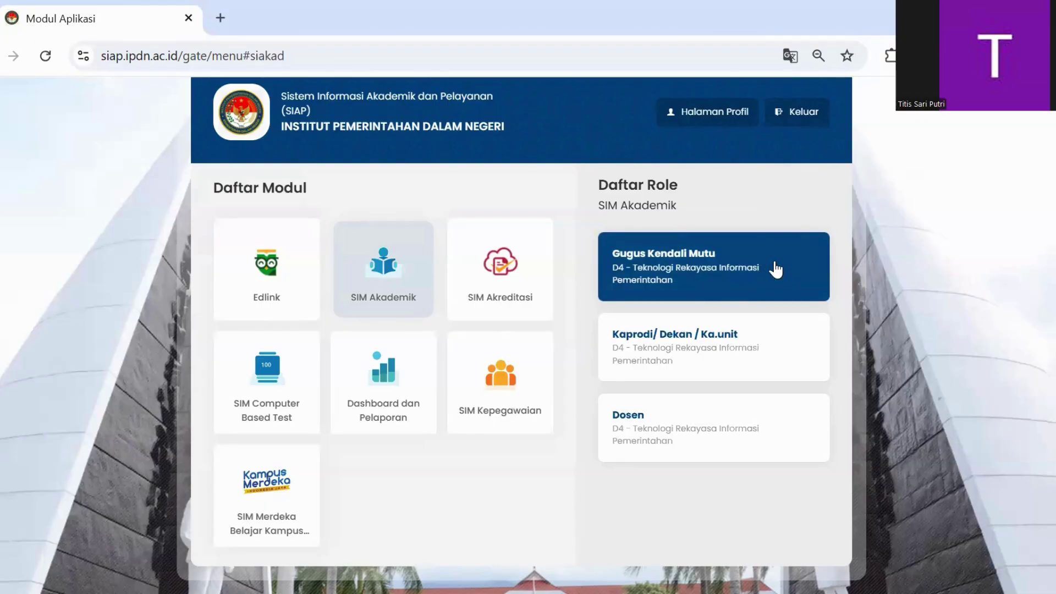
{"action": "left_click", "coordinate": [776, 270]}
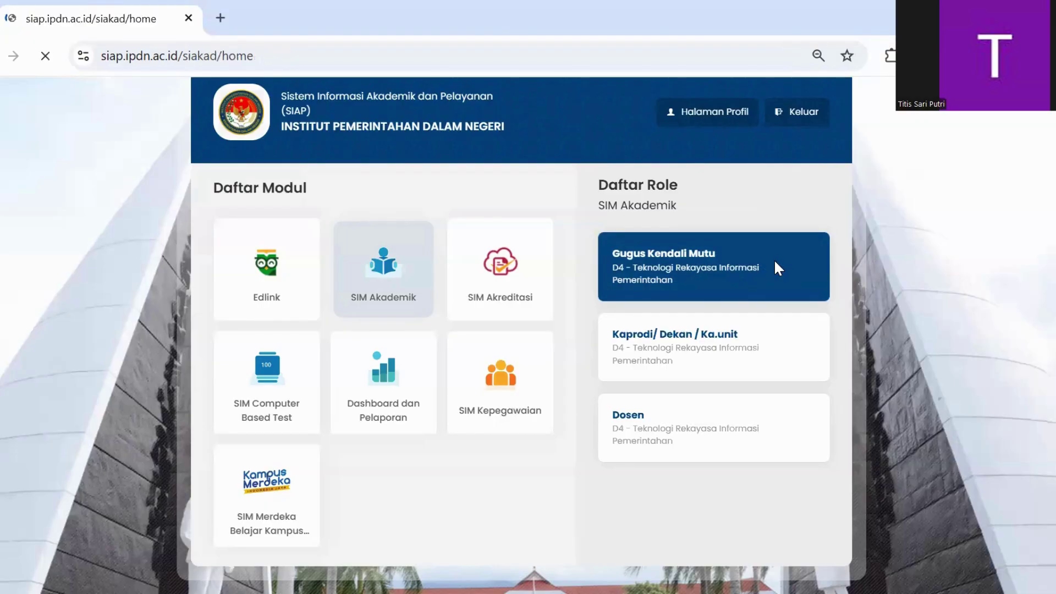
{"action": "scroll", "coordinate": [572, 267], "scroll_direction": "down", "scroll_amount": 2}
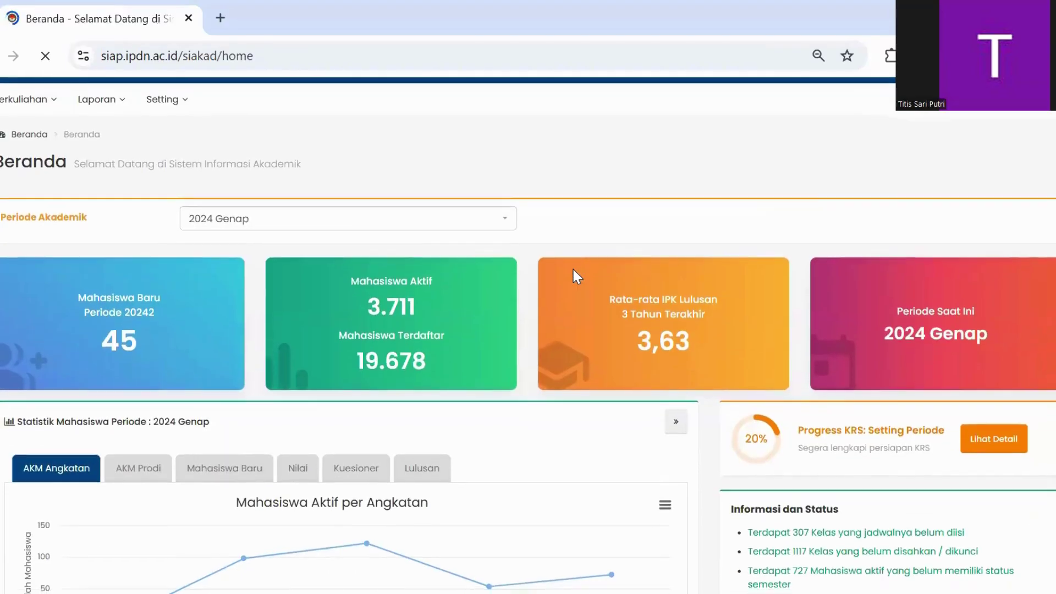
{"action": "scroll", "coordinate": [573, 268], "scroll_direction": "down", "scroll_amount": 3}
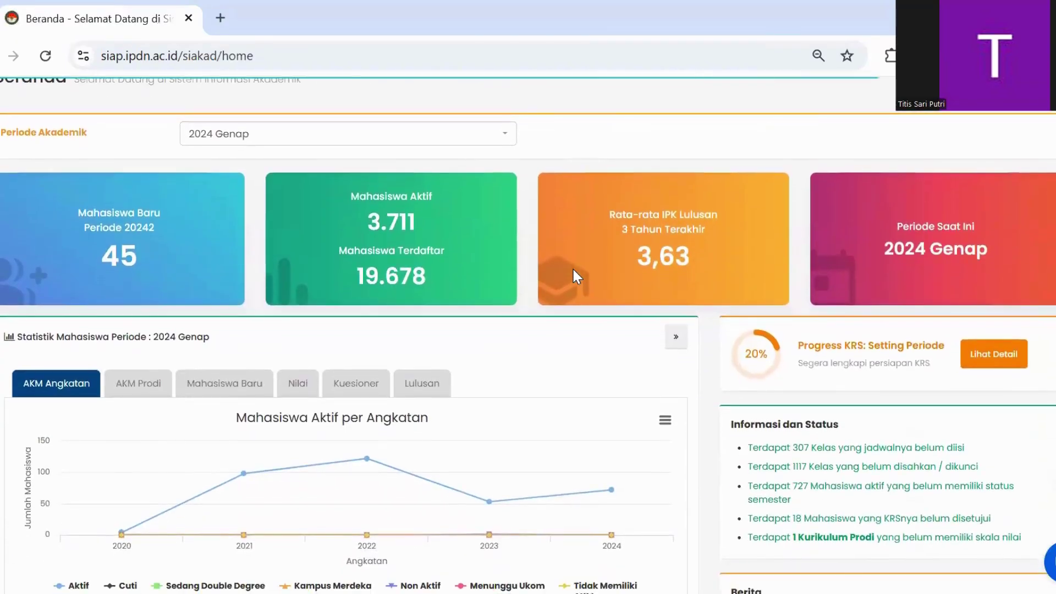
{"action": "scroll", "coordinate": [572, 267], "scroll_direction": "up", "scroll_amount": 2}
{"action": "scroll", "coordinate": [573, 269], "scroll_direction": "down", "scroll_amount": 9}
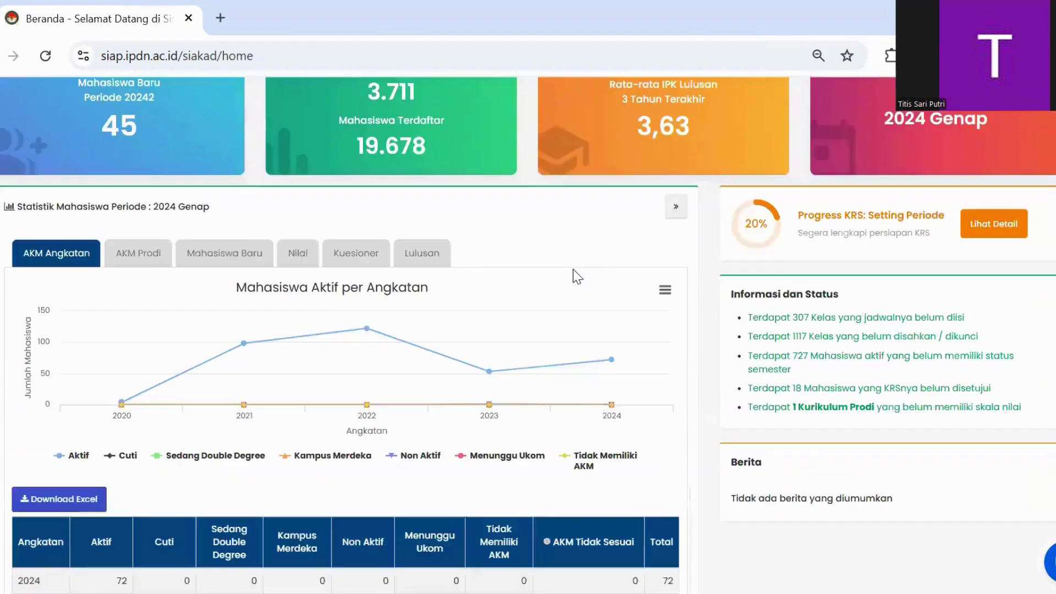
{"action": "scroll", "coordinate": [573, 270], "scroll_direction": "up", "scroll_amount": 10}
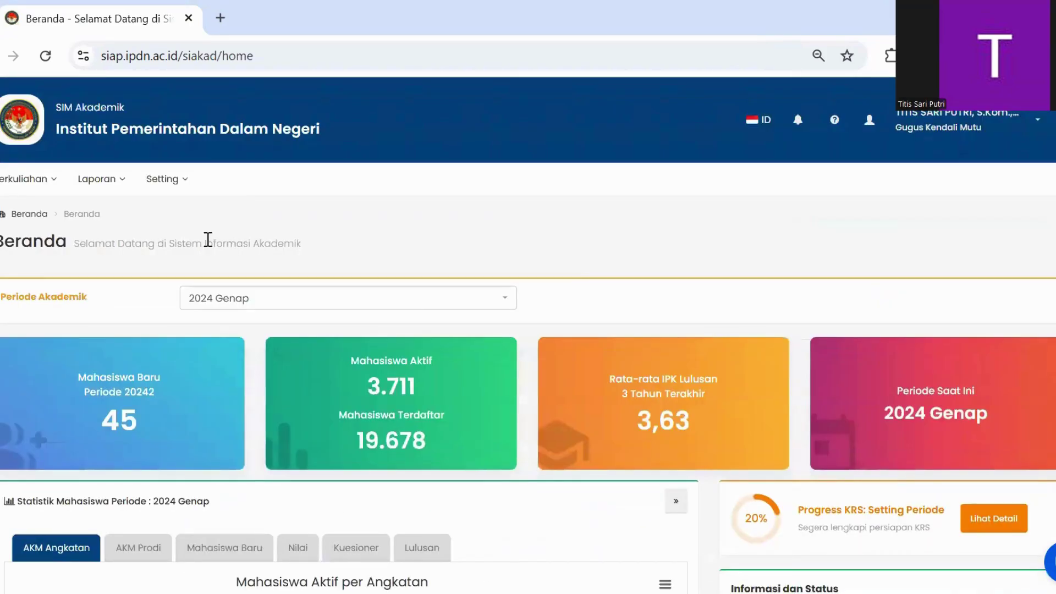
Step: Open the Kategori Edom page among the questionnaire pages of the Perkuliahan section
{"action": "left_click", "coordinate": [8, 188]}
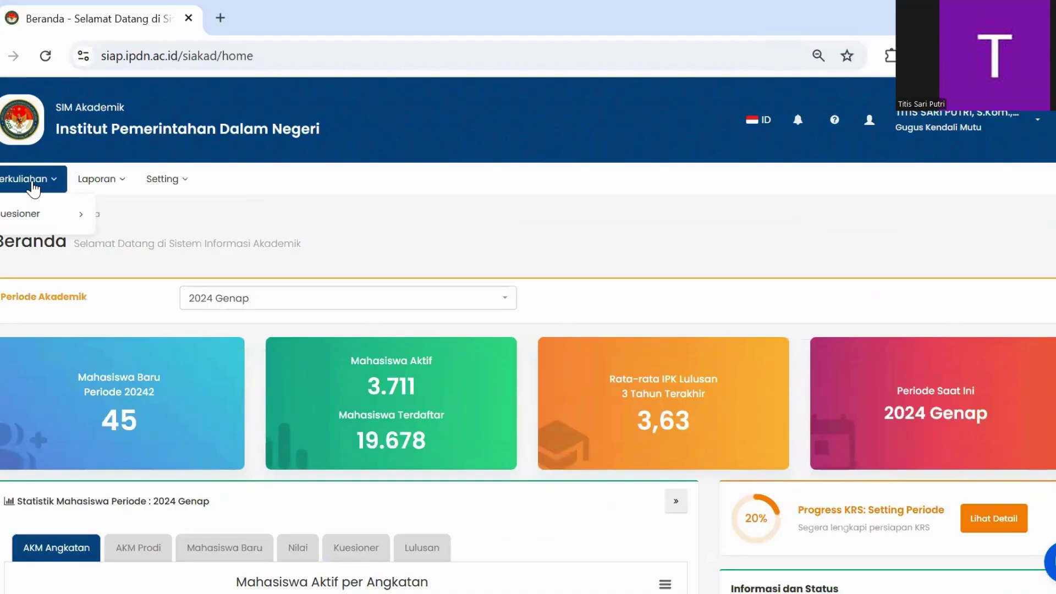
{"action": "mouse_move", "coordinate": [34, 219]}
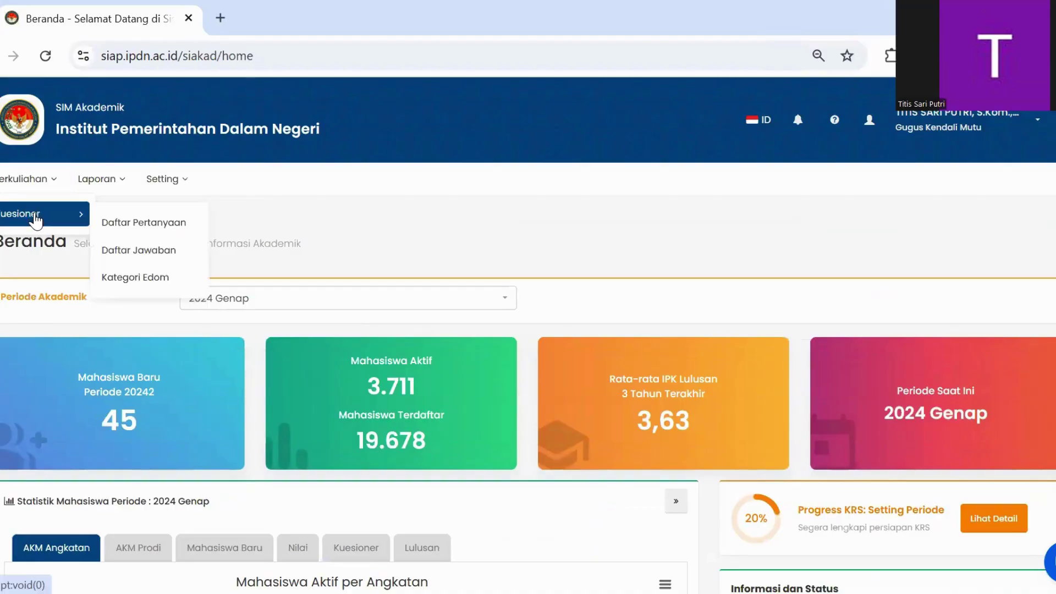
{"action": "left_click", "coordinate": [176, 284]}
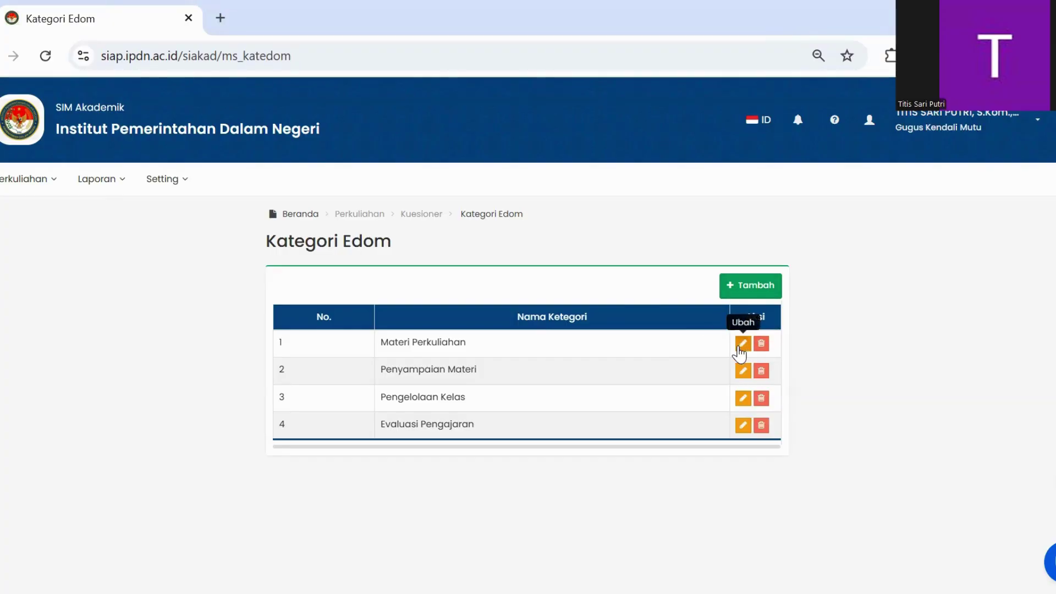
Step: Rename the first category, Materi Perkuliahan, to "Keandalan (Reliability)" and save it
{"action": "left_click", "coordinate": [741, 345]}
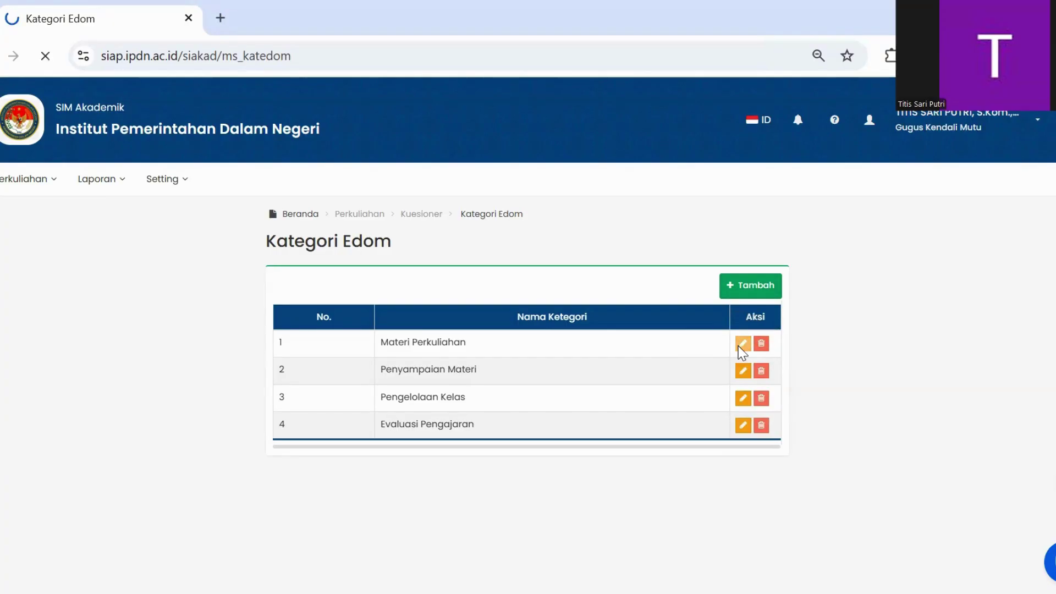
{"action": "left_click", "coordinate": [518, 349]}
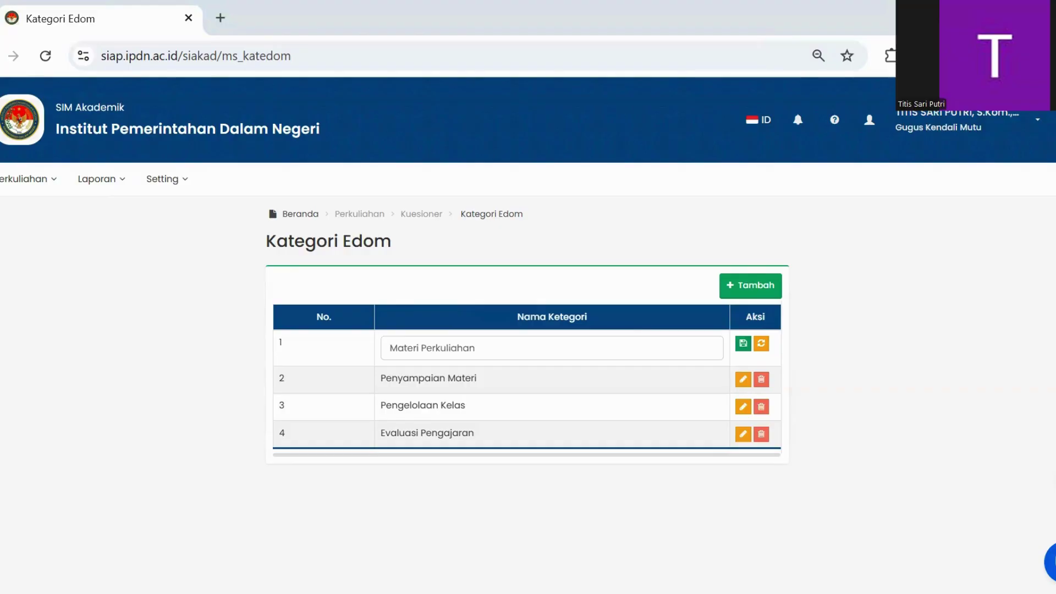
{"action": "left_click", "coordinate": [493, 347]}
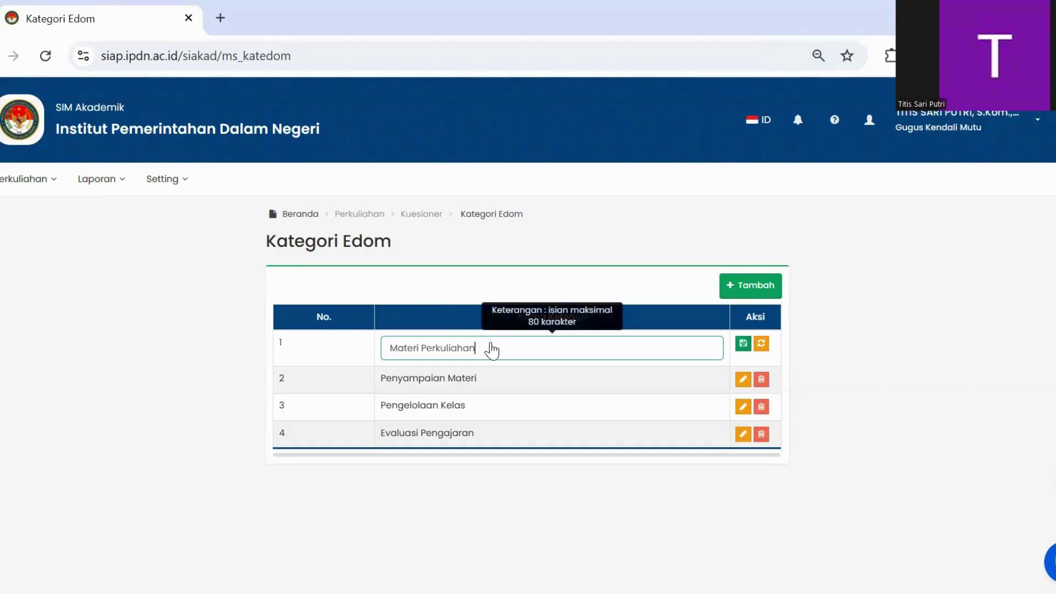
{"action": "left_click_drag", "start_coordinate": [493, 347], "coordinate": [375, 347]}
{"action": "key", "text": "BackSpace"}
{"action": "type", "text": "Kenadalan"}
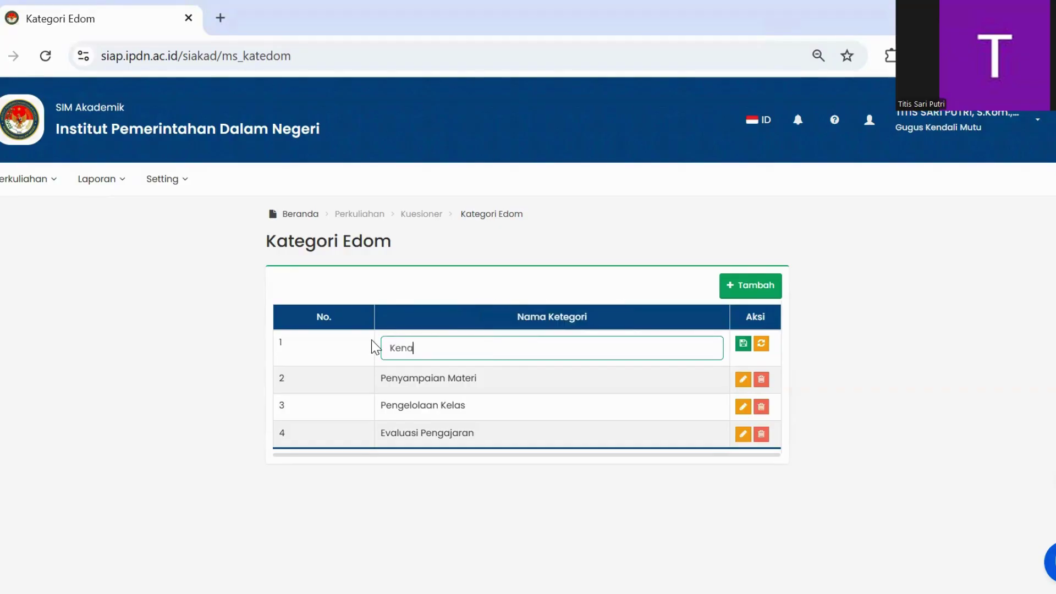
{"action": "key", "text": "BackSpace"}
{"action": "key", "text": "BackSpace"}
{"action": "key", "text": "BackSpace"}
{"action": "key", "text": "BackSpace"}
{"action": "key", "text": "BackSpace"}
{"action": "key", "text": "BackSpace"}
{"action": "key", "text": "BackSpace"}
{"action": "type", "text": "andalan (Reliability)"}
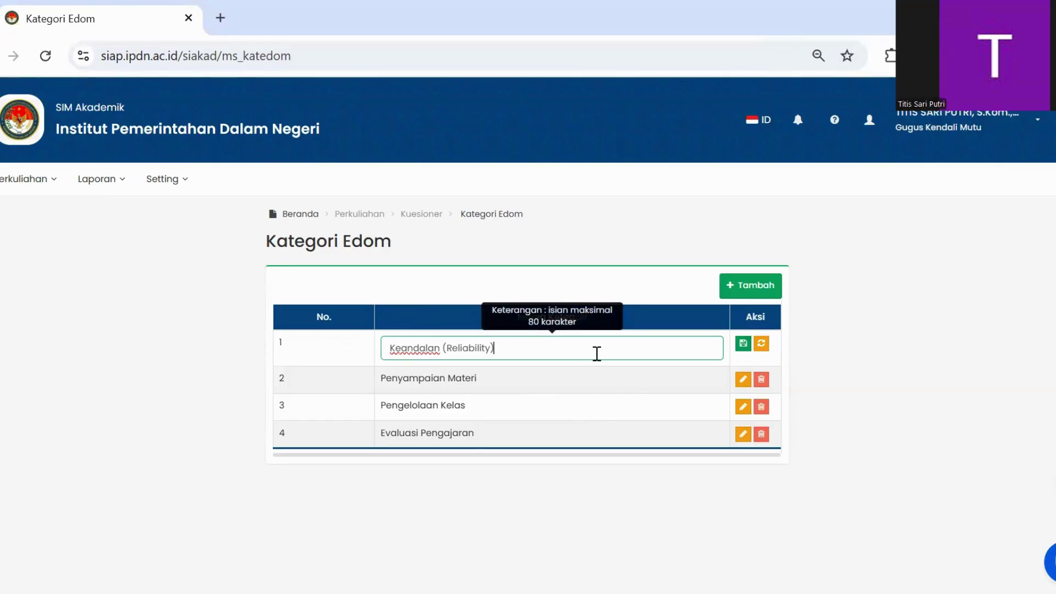
{"action": "left_click", "coordinate": [744, 348]}
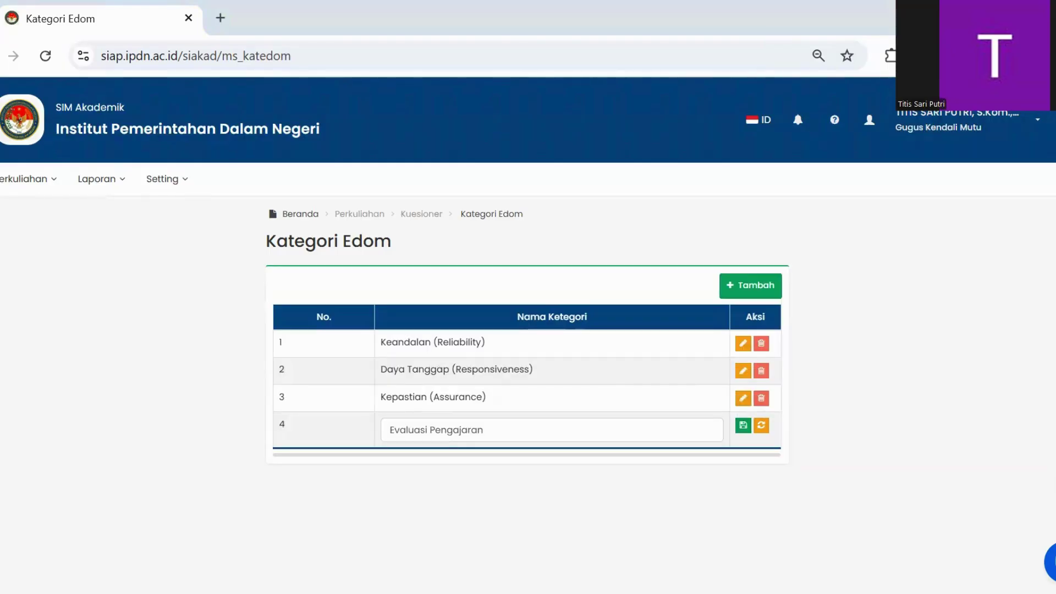
Step: Try to rename the fourth category, Evaluasi Pengajaran, to "Empati (Emphaty)" and save it
{"action": "left_click_drag", "start_coordinate": [497, 424], "coordinate": [378, 424]}
{"action": "type", "text": "Empati"}
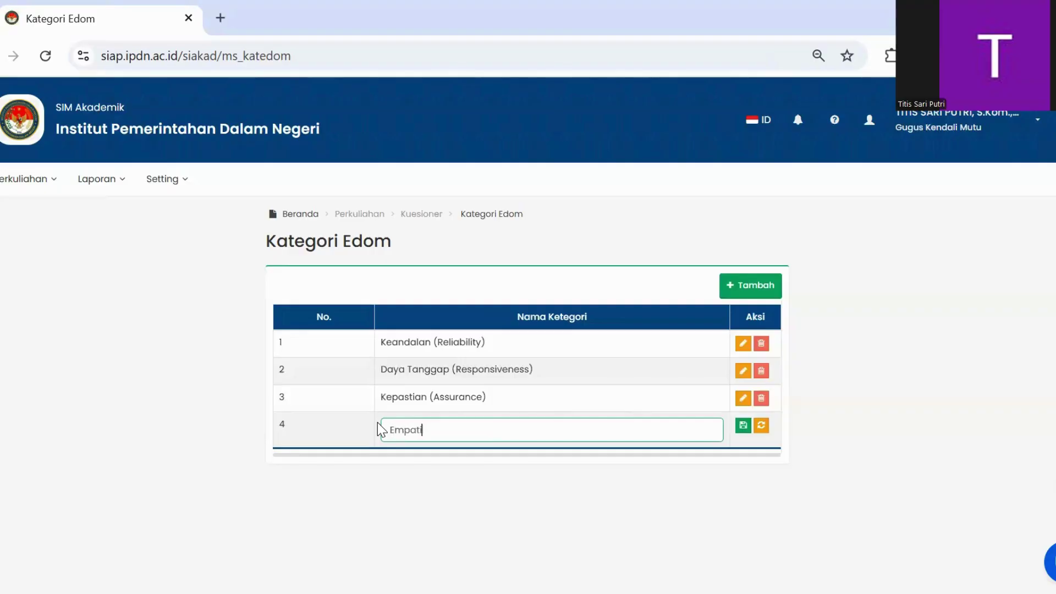
{"action": "type", "text": " (emphaty)"}
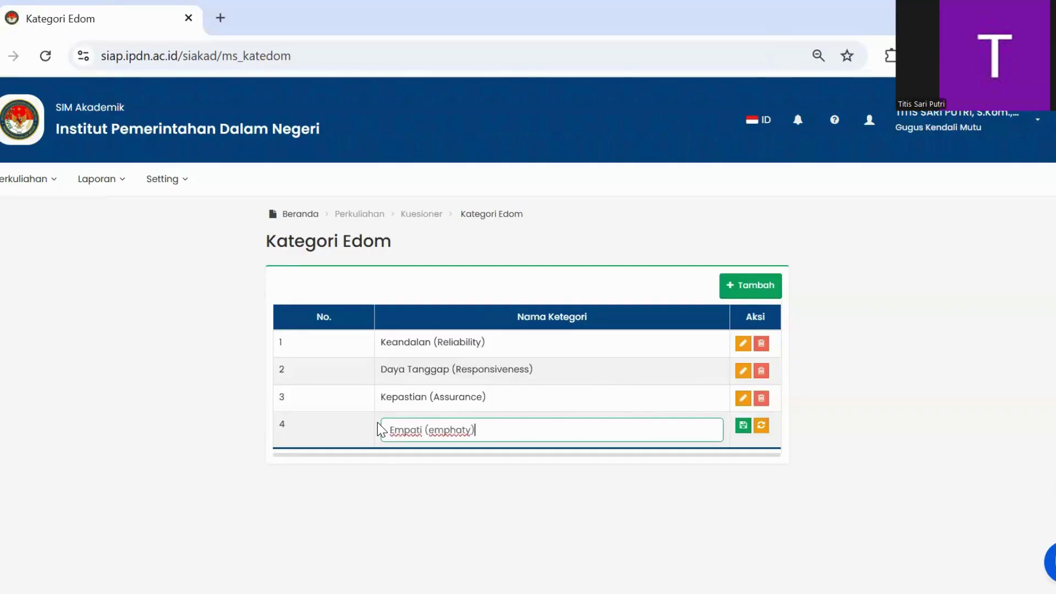
{"action": "key", "text": "Left"}
{"action": "key", "text": "Left"}
{"action": "key", "text": "Left"}
{"action": "key", "text": "Left"}
{"action": "key", "text": "Left"}
{"action": "key", "text": "Left"}
{"action": "key", "text": "BackSpace"}
{"action": "key", "text": "BackSpace"}
{"action": "type", "text": "Em"}
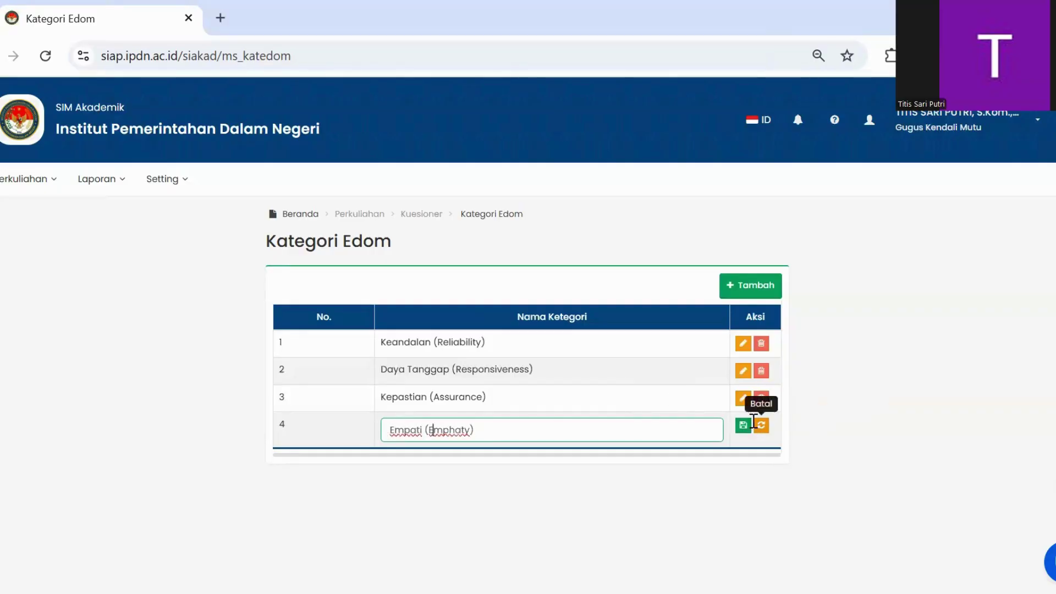
{"action": "left_click", "coordinate": [743, 426]}
Step: Try to add a new category named "Tangible" to the Kategori Edom list
{"action": "left_click", "coordinate": [751, 335]}
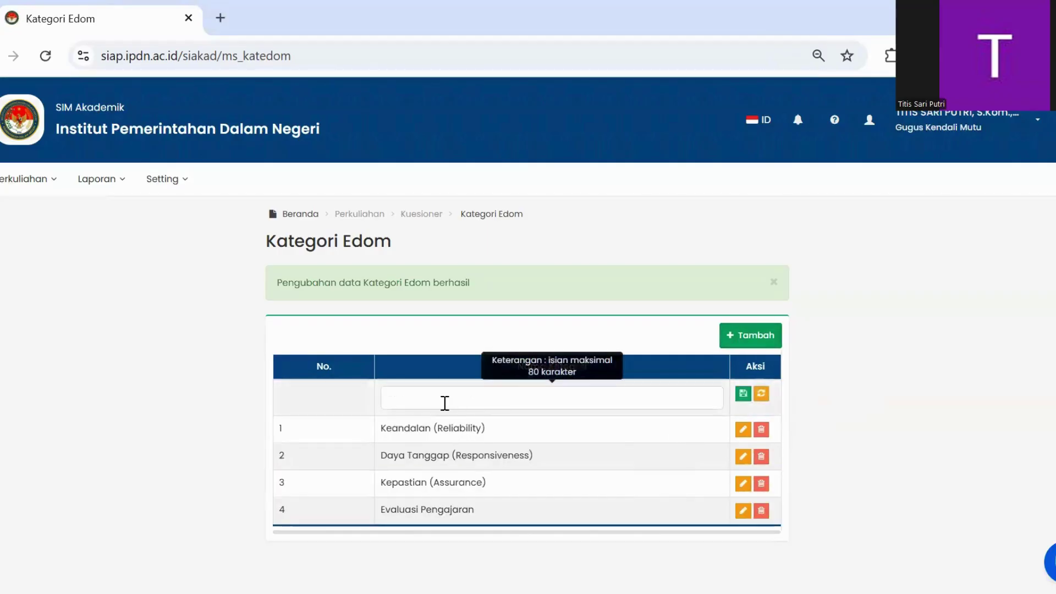
{"action": "left_click", "coordinate": [445, 403]}
{"action": "type", "text": "Tangible"}
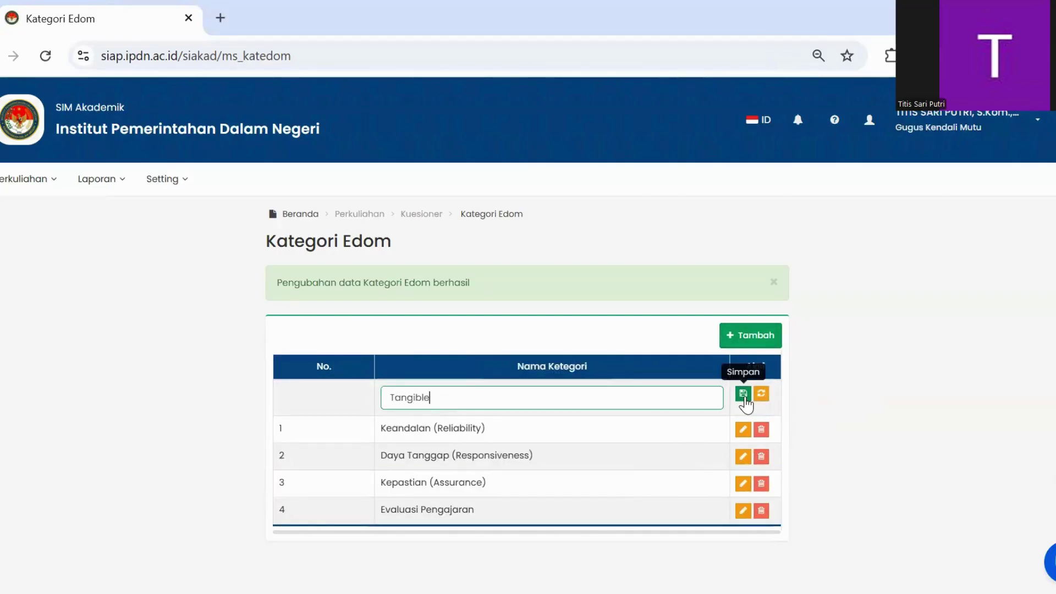
{"action": "left_click", "coordinate": [744, 394]}
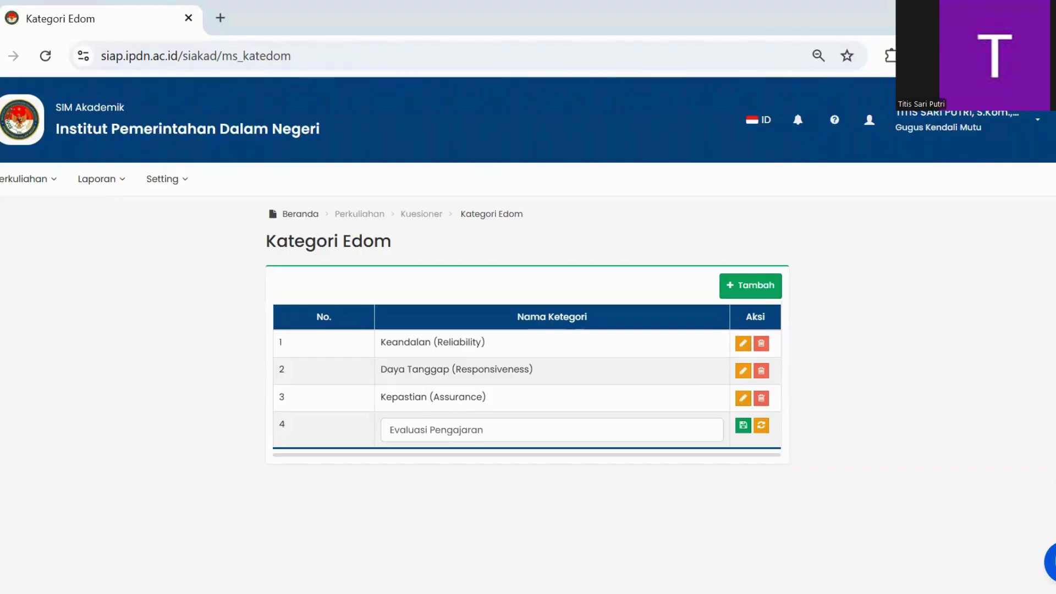
Step: Try again to rename the fourth category, Evaluasi Pengajaran, to "Empati (Emphaty)" and save it
{"action": "left_click_drag", "start_coordinate": [496, 429], "coordinate": [385, 430]}
{"action": "type", "text": "Empati"}
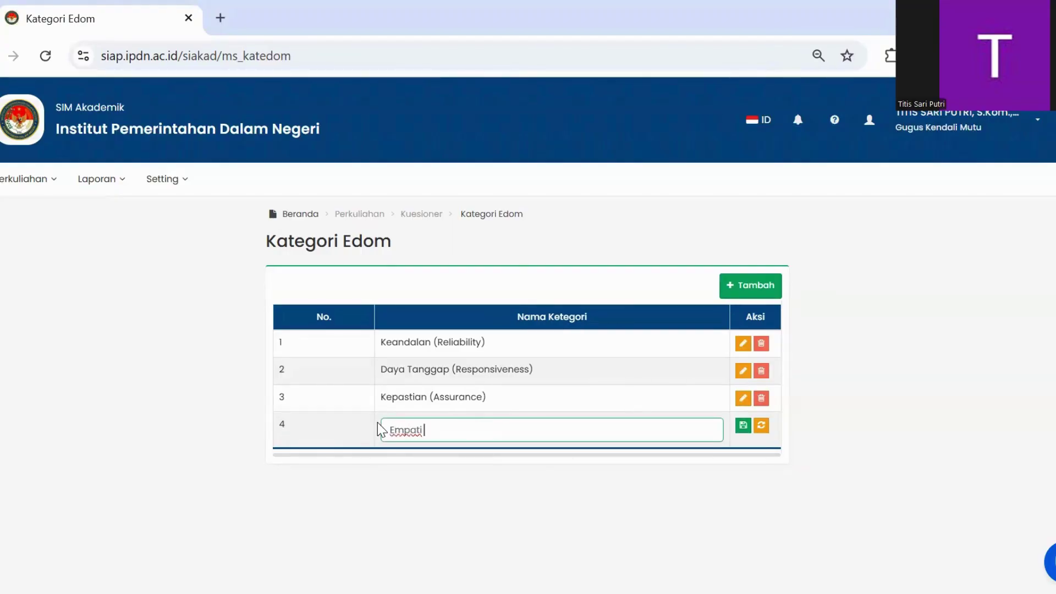
{"action": "type", "text": " (emphaty)"}
{"action": "key", "text": "Left"}
{"action": "key", "text": "Left"}
{"action": "type", "text": "t"}
{"action": "key", "text": "Left"}
{"action": "key", "text": "Left"}
{"action": "key", "text": "Left"}
{"action": "key", "text": "Left"}
{"action": "key", "text": "Left"}
{"action": "key", "text": "Left"}
{"action": "key", "text": "Delete"}
{"action": "type", "text": "E"}
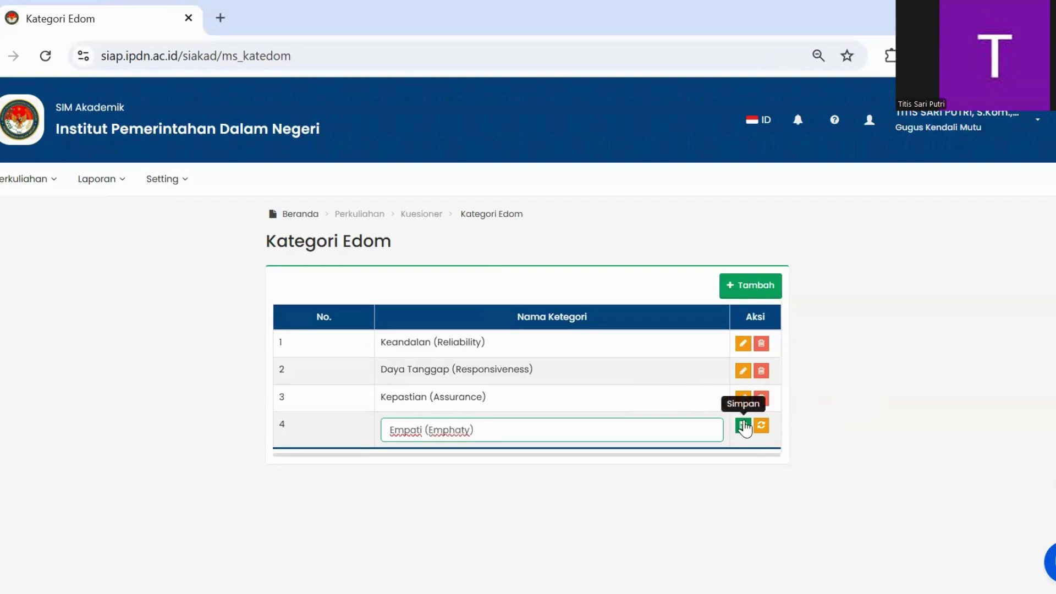
{"action": "left_click", "coordinate": [744, 427]}
Step: Try again to add and save a new category named "Tangible"
{"action": "left_click", "coordinate": [740, 336]}
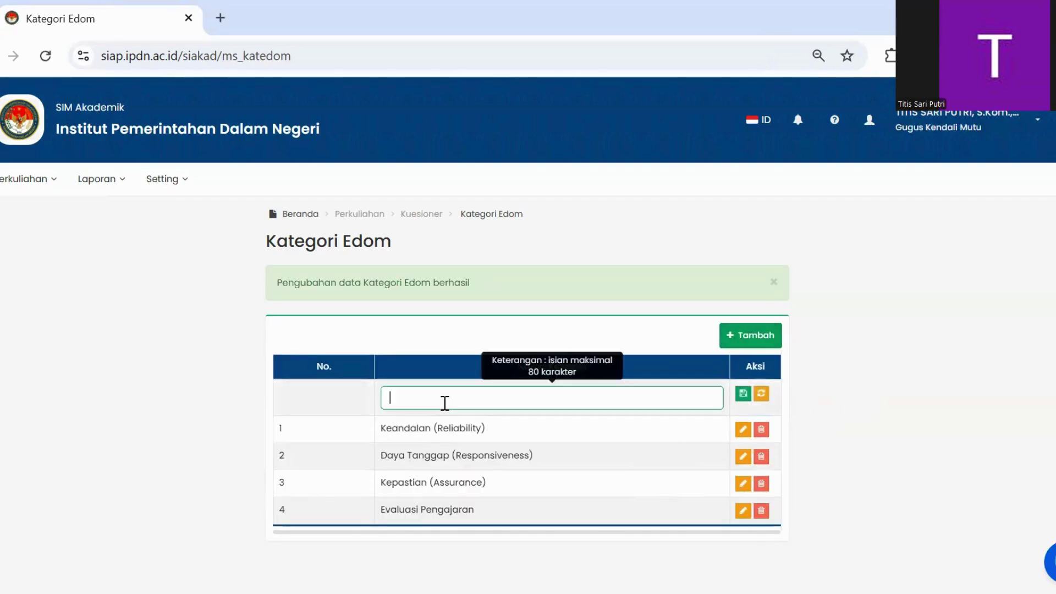
{"action": "type", "text": "Tangible"}
{"action": "left_click", "coordinate": [744, 397]}
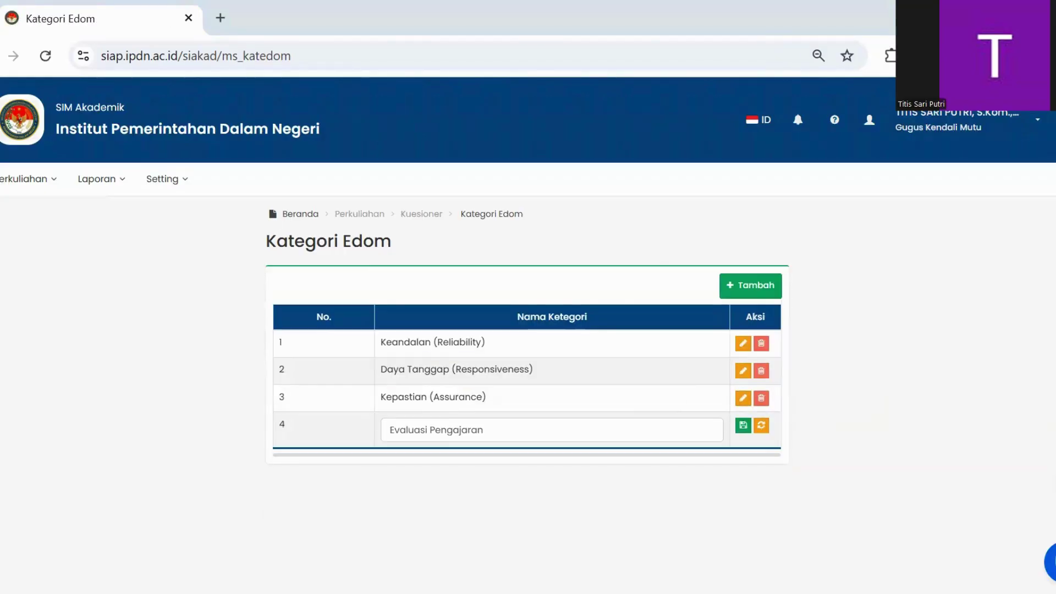
Step: Try once more to change the fourth category's name from Evaluasi Pengajaran to "Empati (Emphaty)"
{"action": "left_click_drag", "start_coordinate": [495, 429], "coordinate": [381, 429]}
{"action": "type", "text": "Empati ("}
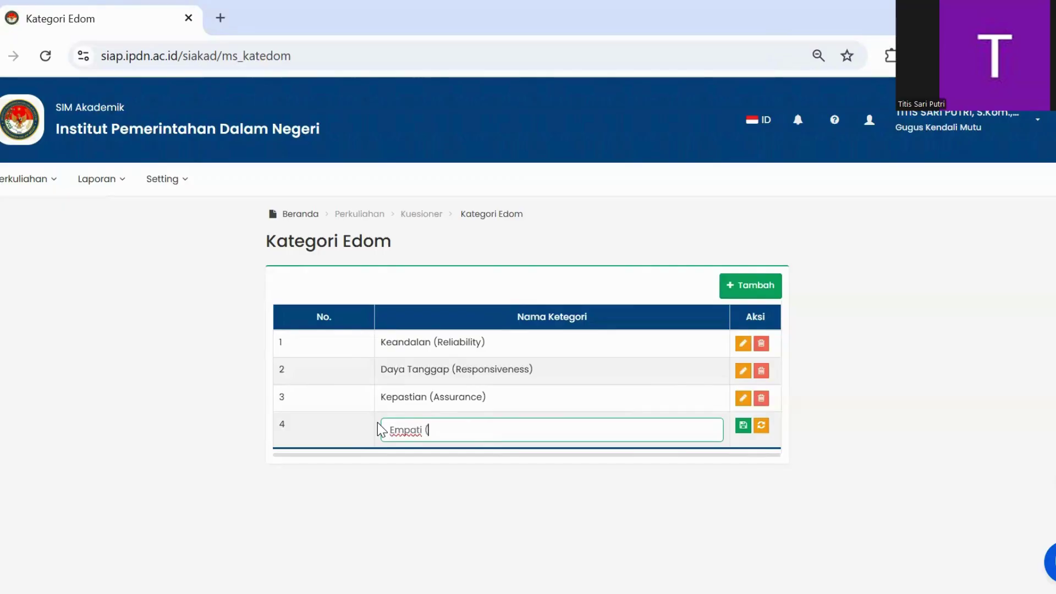
{"action": "type", "text": "emphaty)"}
{"action": "key", "text": "Left"}
{"action": "key", "text": "Left"}
{"action": "key", "text": "Left"}
{"action": "key", "text": "Left"}
{"action": "key", "text": "Left"}
{"action": "key", "text": "Left"}
{"action": "key", "text": "Left"}
{"action": "key", "text": "BackSpace"}
{"action": "type", "text": "E"}
{"action": "left_click", "coordinate": [757, 428]}
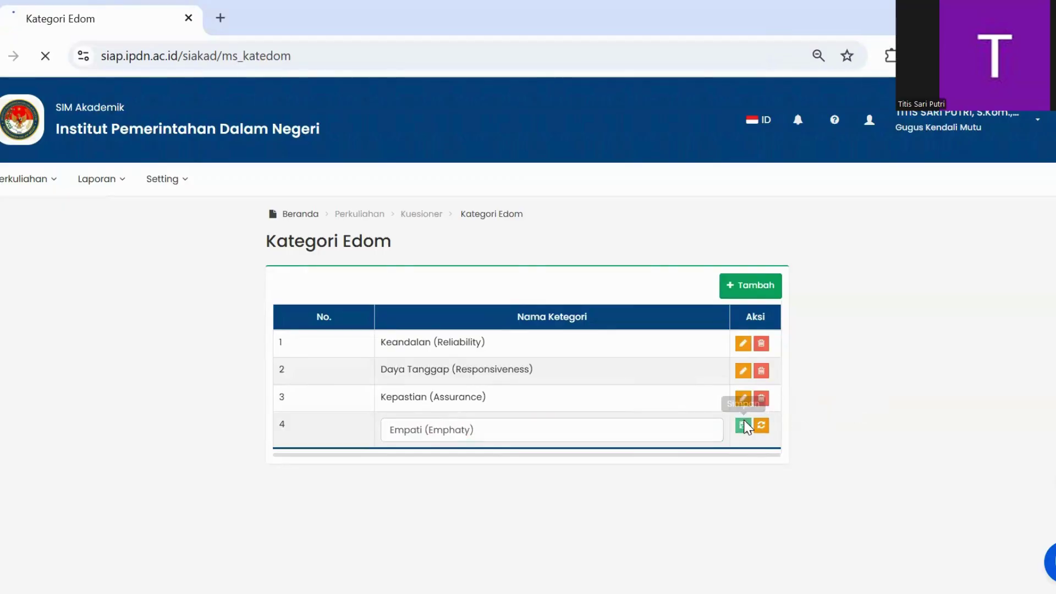
Step: Try once more to add a category named "Tangible" and save it
{"action": "left_click", "coordinate": [751, 336]}
{"action": "left_click", "coordinate": [445, 404]}
{"action": "type", "text": "Tangible"}
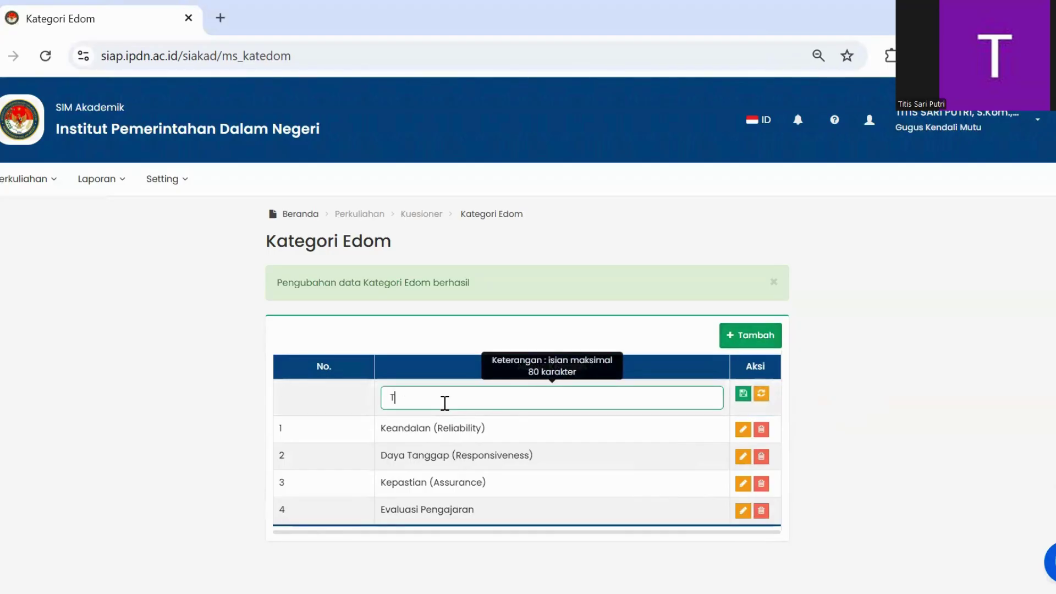
{"action": "left_click", "coordinate": [744, 394]}
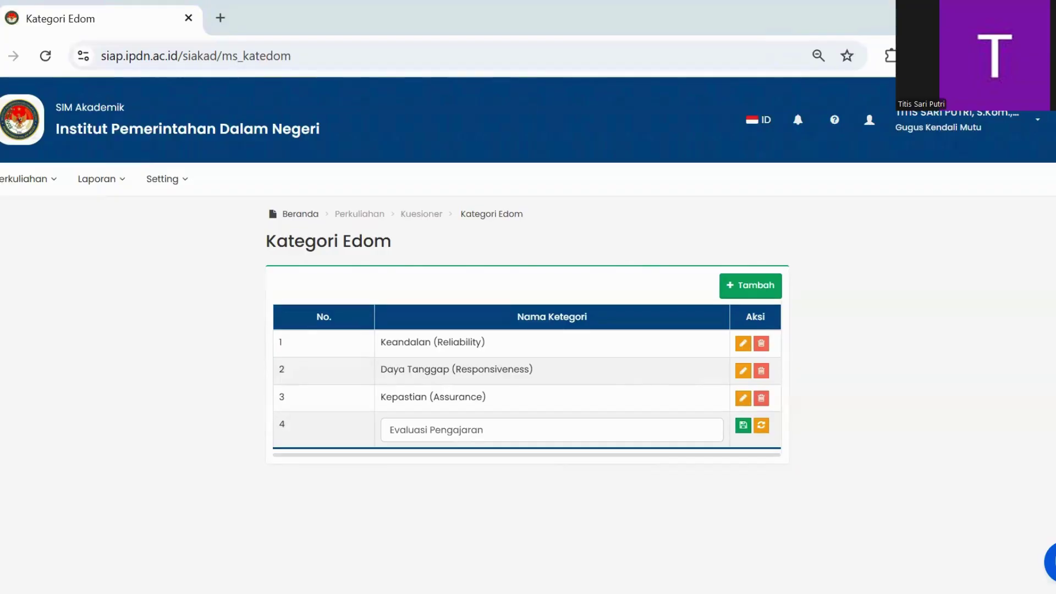
Step: Rename the fourth category, Evaluasi Pengajaran, to "Empati (Emphaty)" and save it
{"action": "left_click_drag", "start_coordinate": [484, 430], "coordinate": [377, 429]}
{"action": "type", "text": "Empati (emphaty)"}
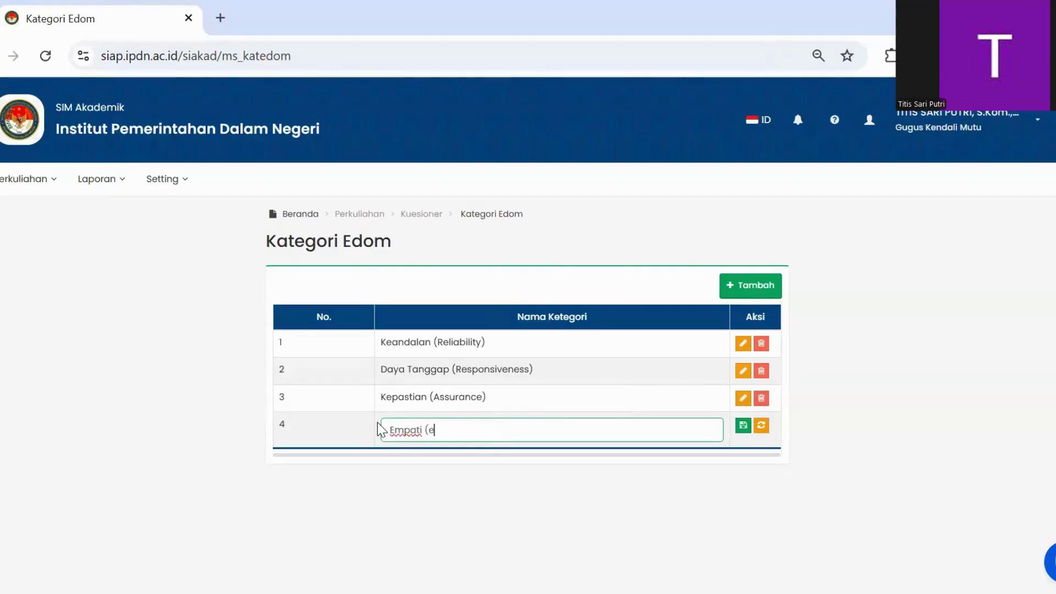
{"action": "key", "text": "Left"}
{"action": "key", "text": "Left"}
{"action": "key", "text": "Left"}
{"action": "key", "text": "Left"}
{"action": "key", "text": "Left"}
{"action": "key", "text": "Left"}
{"action": "key", "text": "Left"}
{"action": "key", "text": "BackSpace"}
{"action": "type", "text": "E"}
{"action": "left_click", "coordinate": [744, 427]}
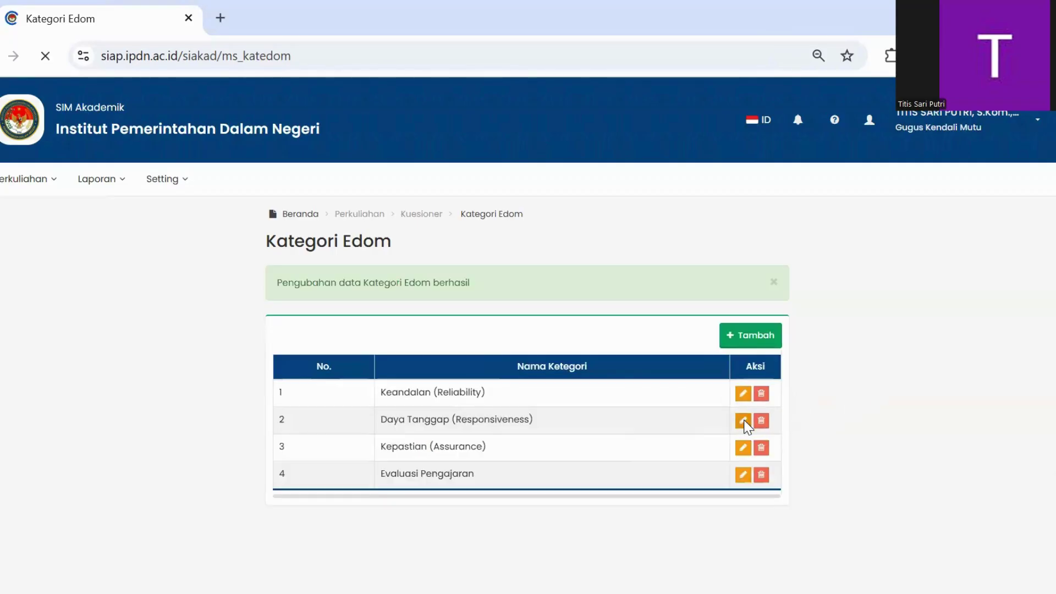
Step: Add a new category named "Tangible" to the Kategori Edom list and save it
{"action": "left_click", "coordinate": [740, 337]}
{"action": "left_click", "coordinate": [445, 403]}
{"action": "type", "text": "Tangible"}
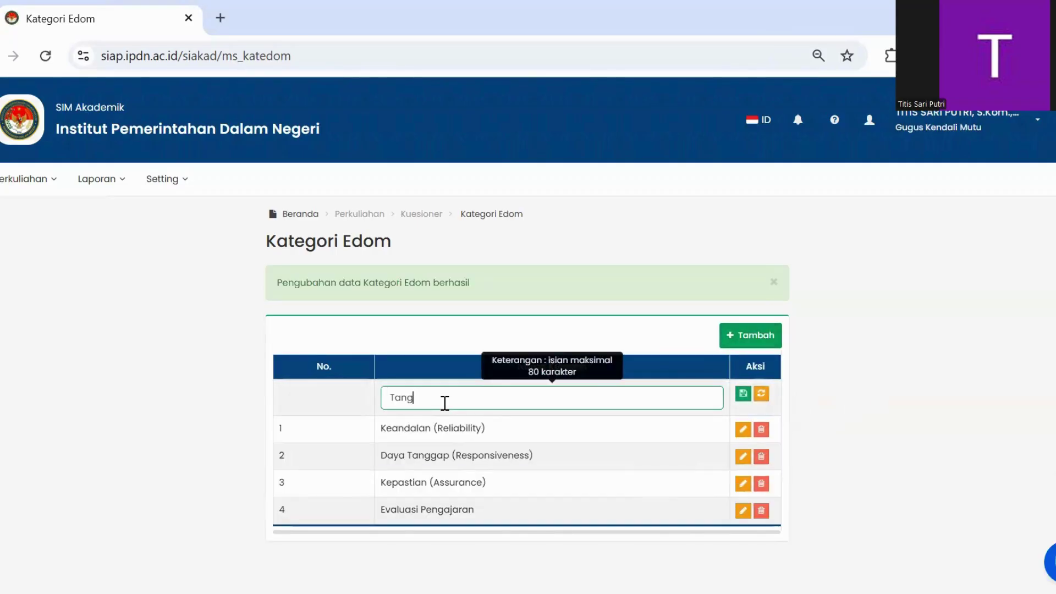
{"action": "left_click", "coordinate": [745, 397]}
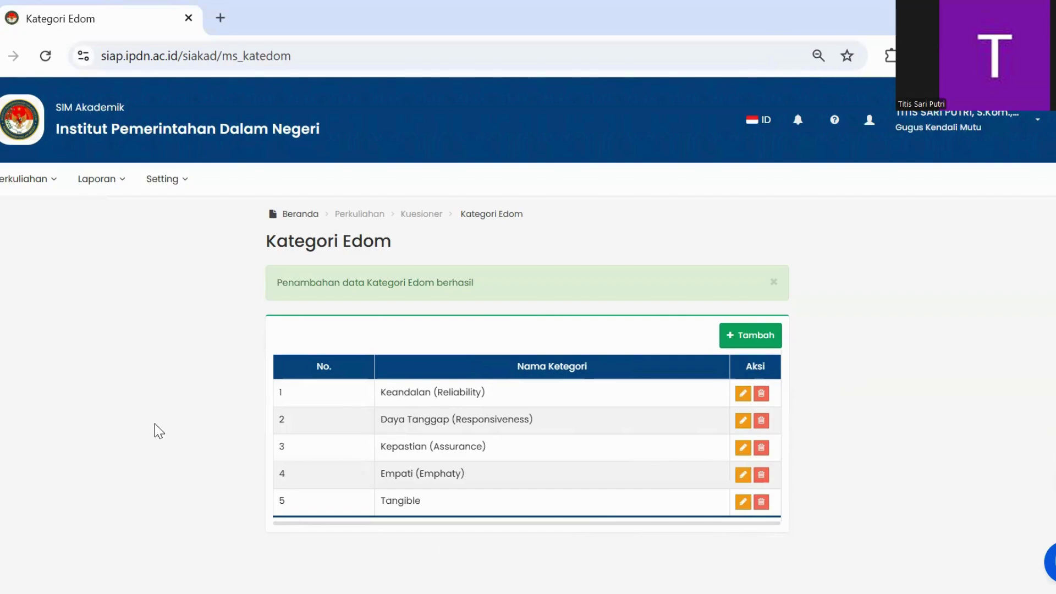
Step: Open the Daftar Jawaban page of the Kuesioner section under Perkuliahan
{"action": "left_click", "coordinate": [19, 181]}
{"action": "mouse_move", "coordinate": [24, 214]}
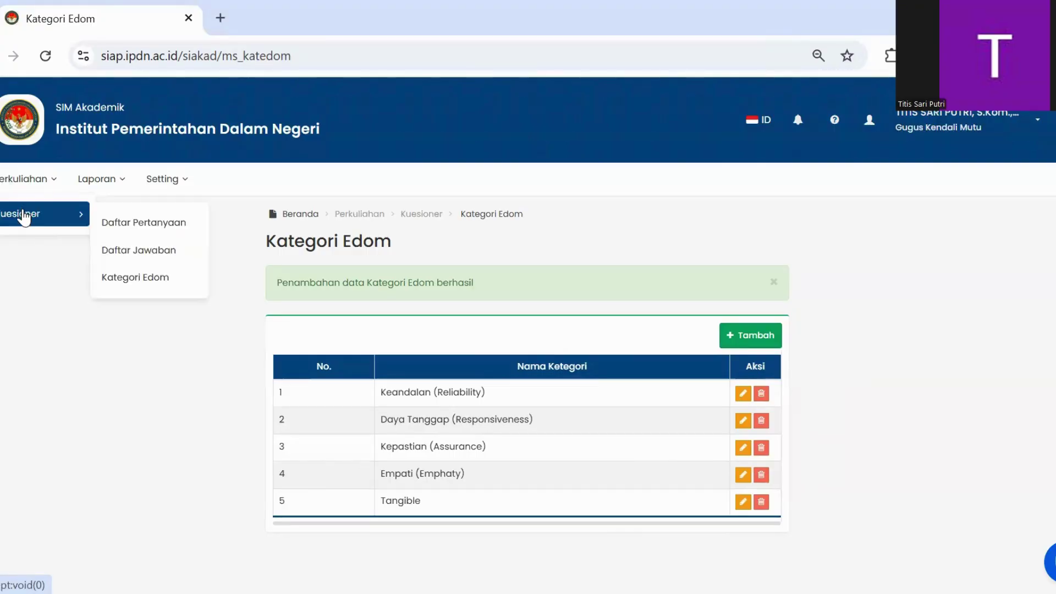
{"action": "left_click", "coordinate": [35, 177]}
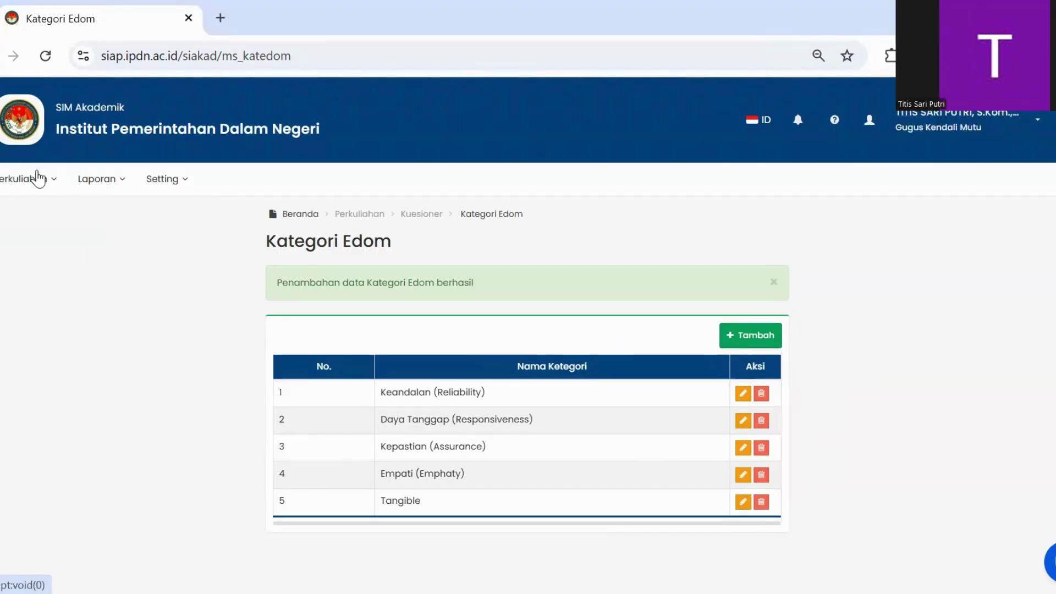
{"action": "left_click", "coordinate": [47, 181]}
{"action": "mouse_move", "coordinate": [33, 213]}
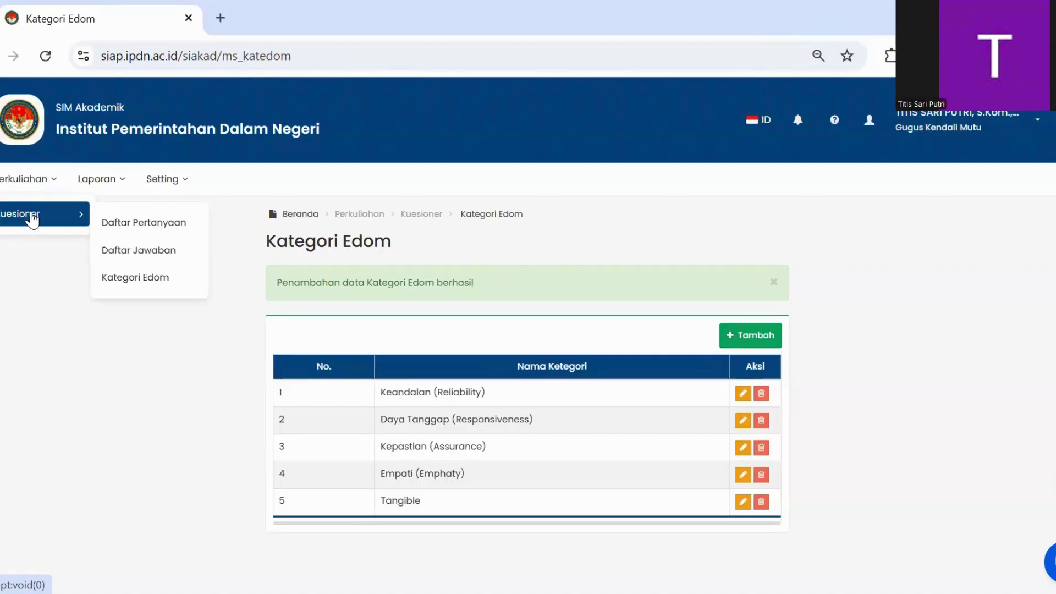
{"action": "left_click", "coordinate": [160, 256]}
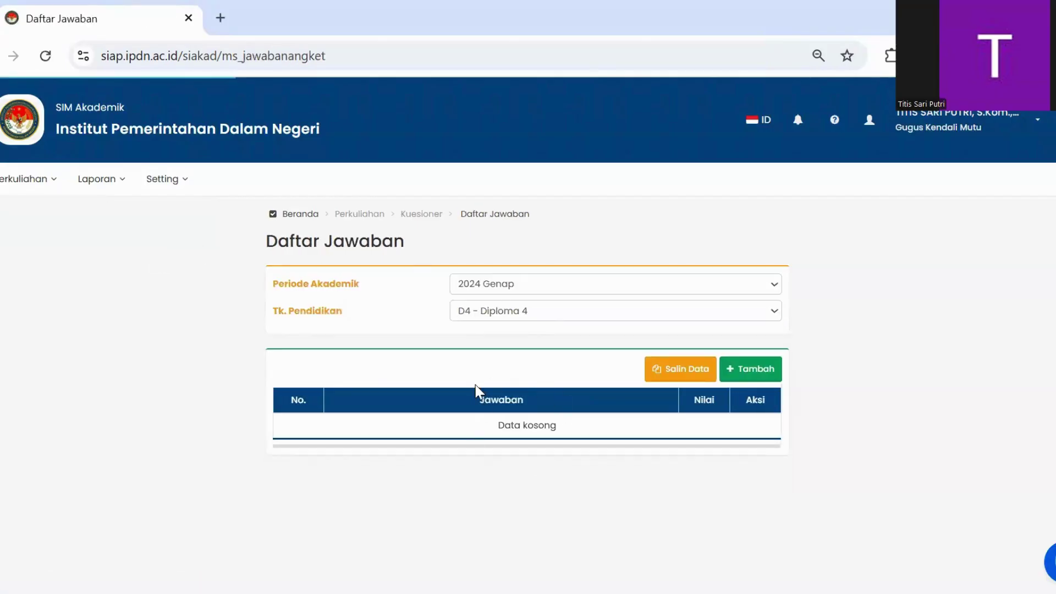
Step: Review the questionnaire answers and scores for academic period 2024 Ganjil, and return the period to 2024 Genap
{"action": "left_click", "coordinate": [527, 288]}
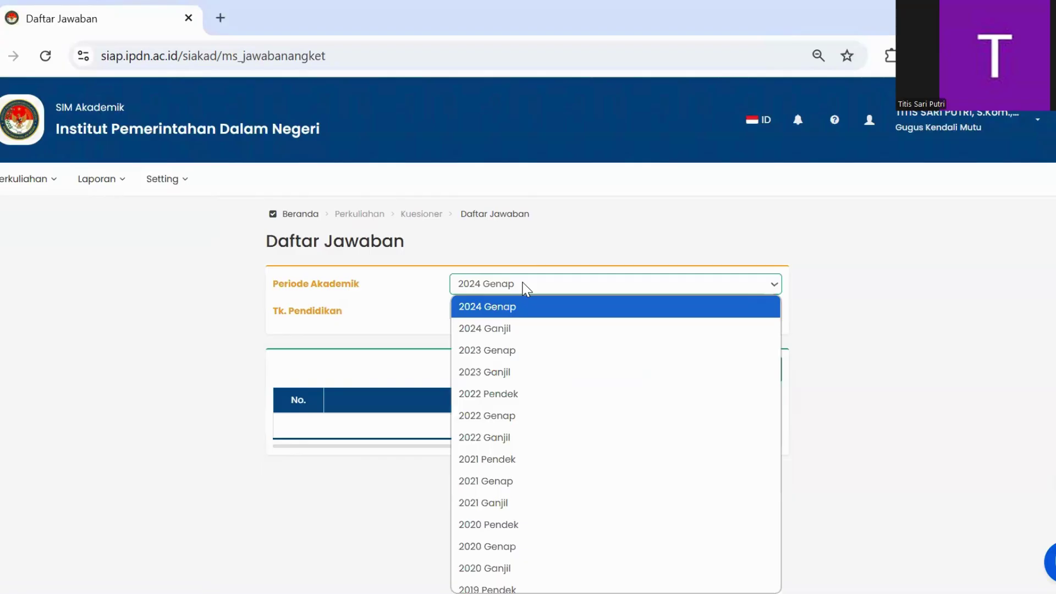
{"action": "left_click", "coordinate": [512, 329]}
{"action": "scroll", "coordinate": [710, 420], "scroll_direction": "down", "scroll_amount": 2}
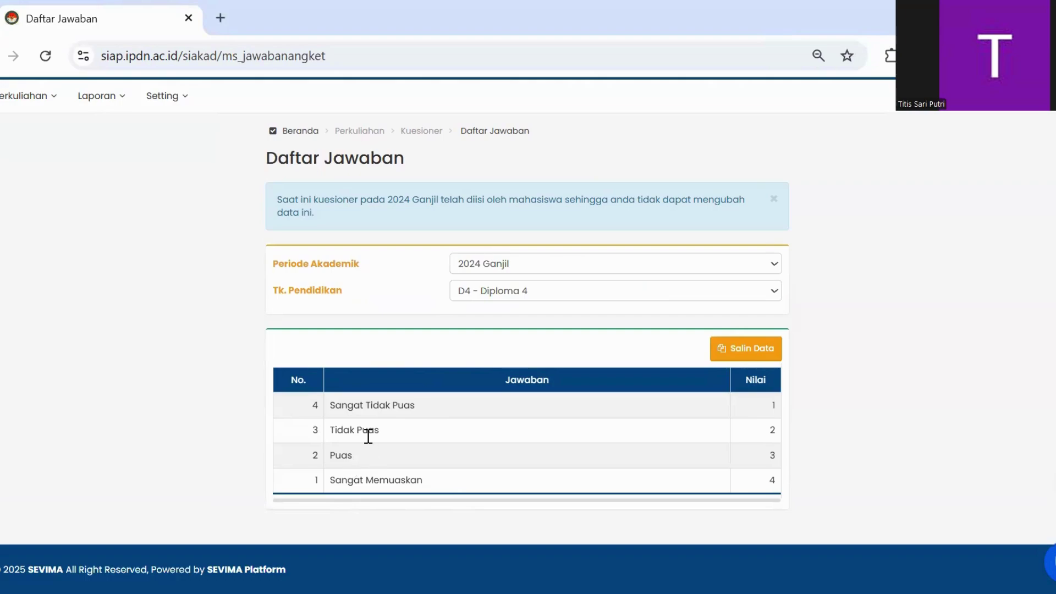
{"action": "scroll", "coordinate": [468, 427], "scroll_direction": "up", "scroll_amount": 2}
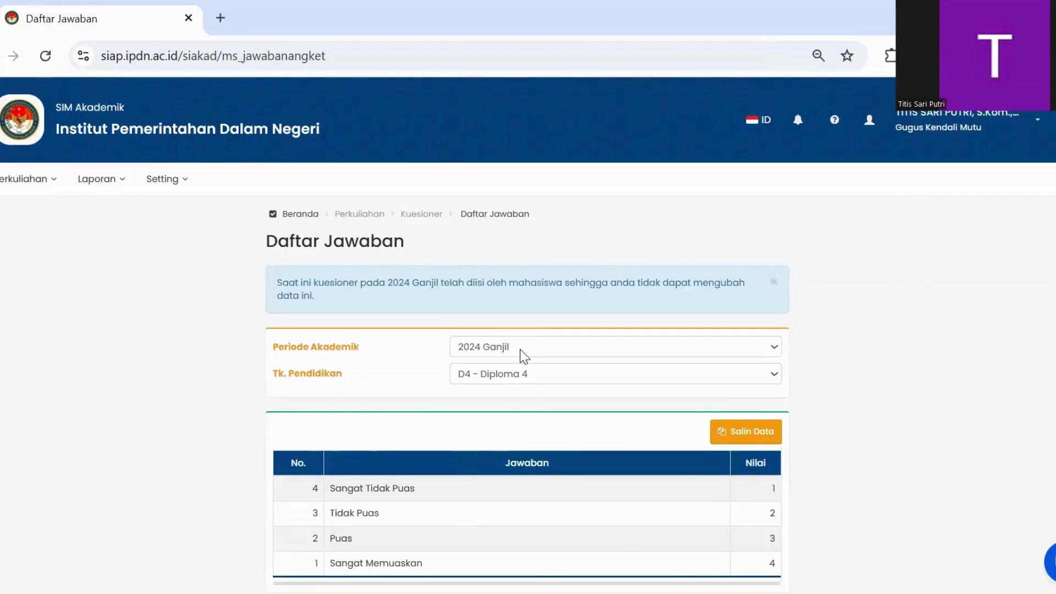
{"action": "scroll", "coordinate": [523, 356], "scroll_direction": "down", "scroll_amount": 1}
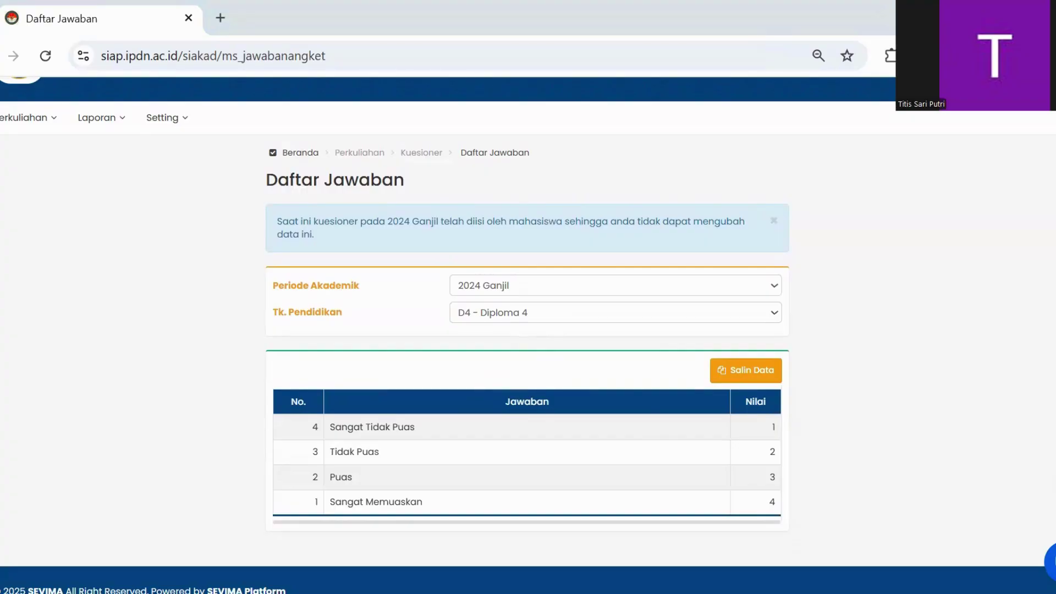
{"action": "left_click", "coordinate": [560, 293]}
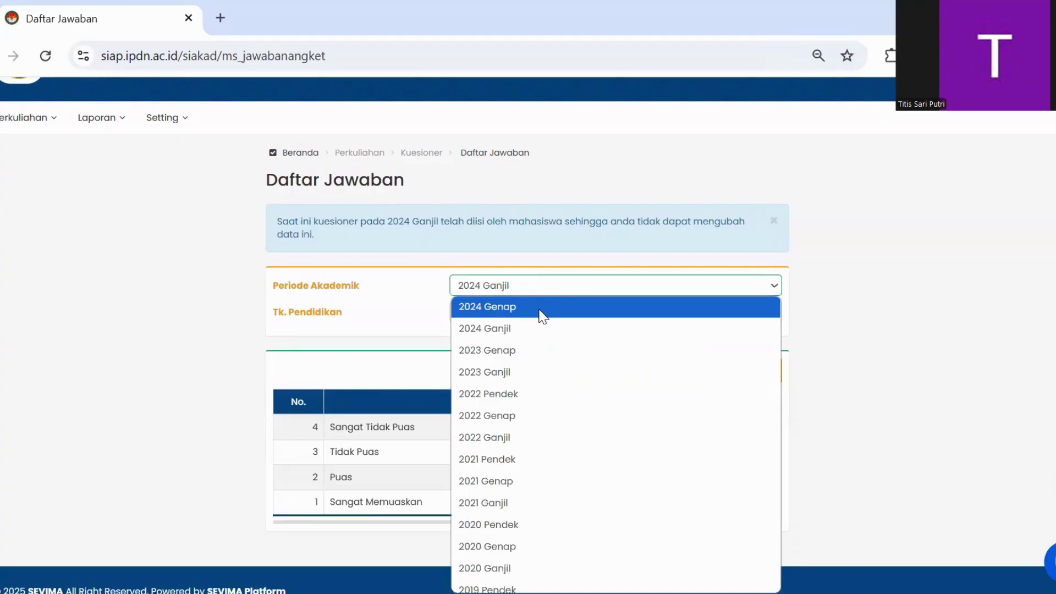
{"action": "left_click", "coordinate": [542, 316]}
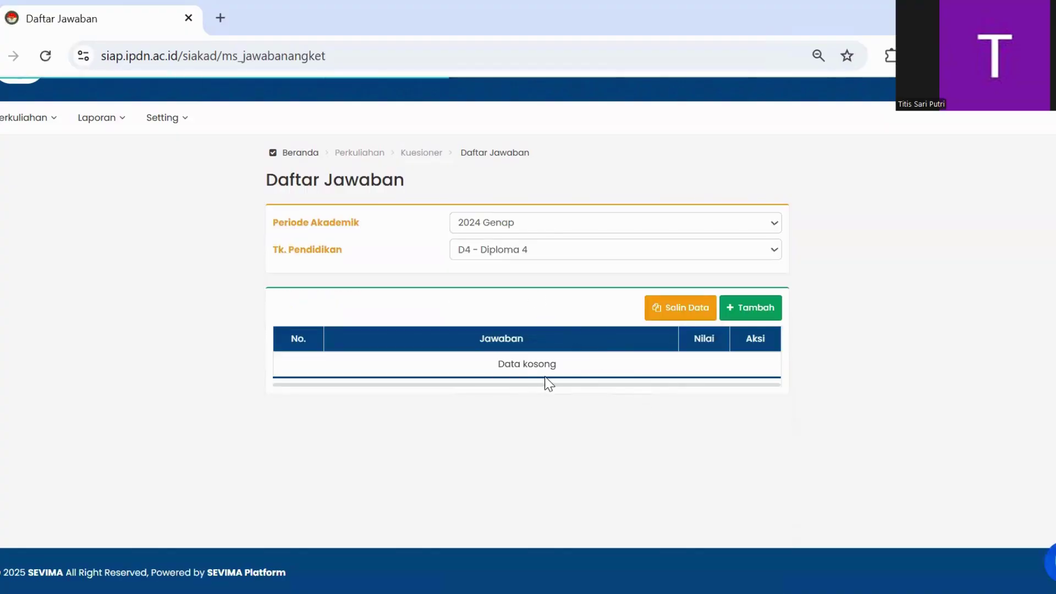
Step: Add answer number 1, "Kurang", with Nilai 1 for 2024 Genap and save it
{"action": "left_click", "coordinate": [756, 318]}
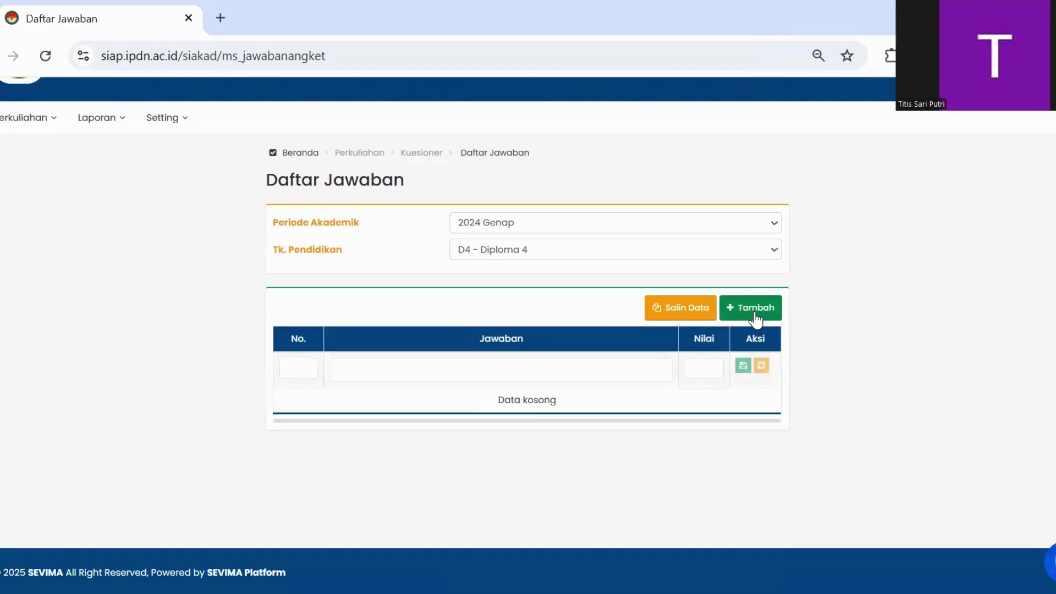
{"action": "left_click", "coordinate": [304, 368]}
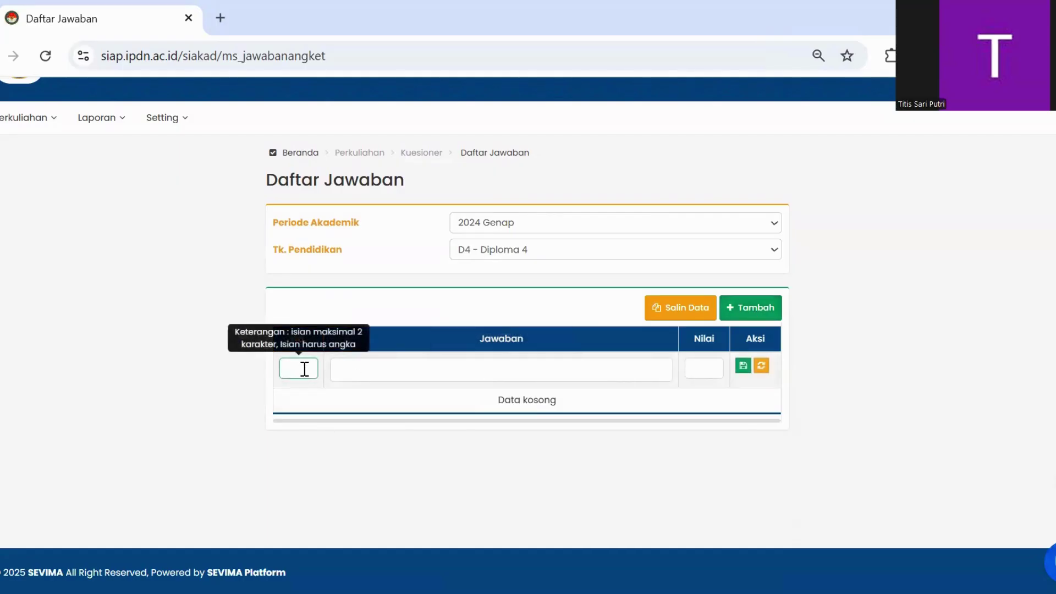
{"action": "type", "text": "1"}
{"action": "left_click", "coordinate": [372, 370]}
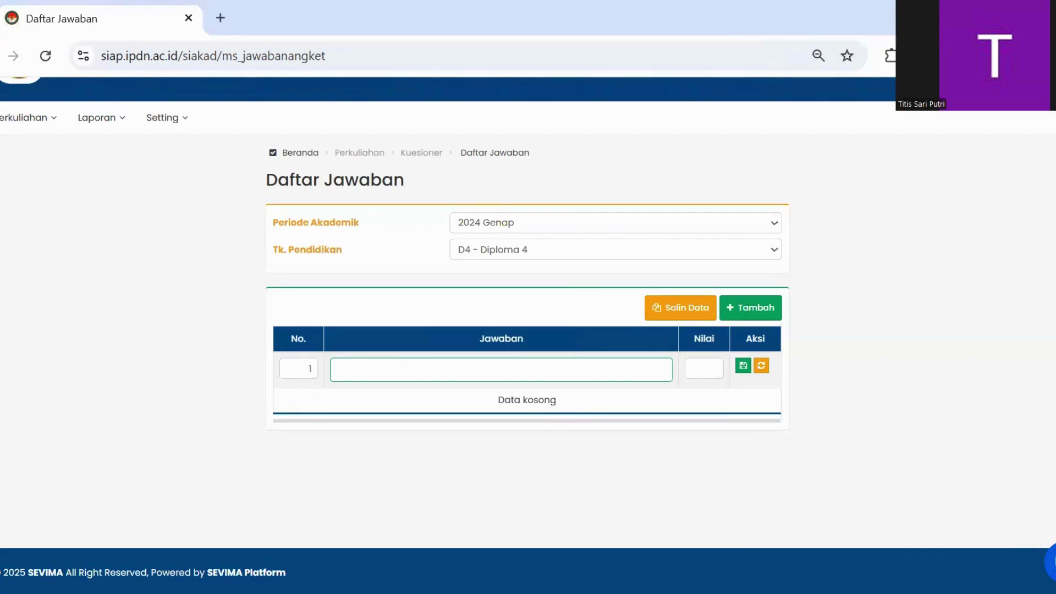
{"action": "key", "text": "alt+Tab"}
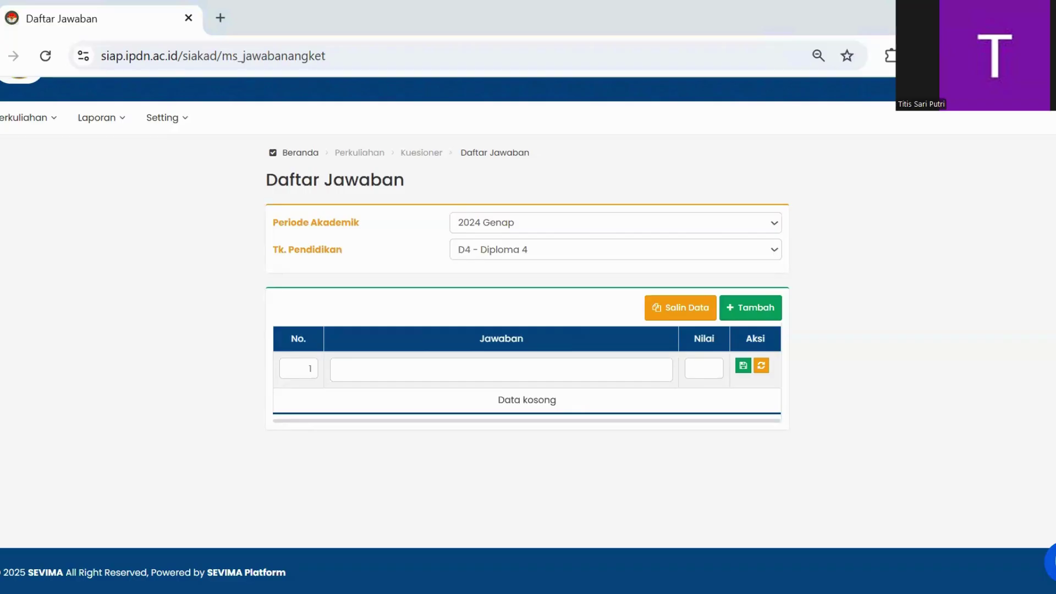
{"action": "key", "text": "alt+Tab"}
{"action": "type", "text": "Kurang"}
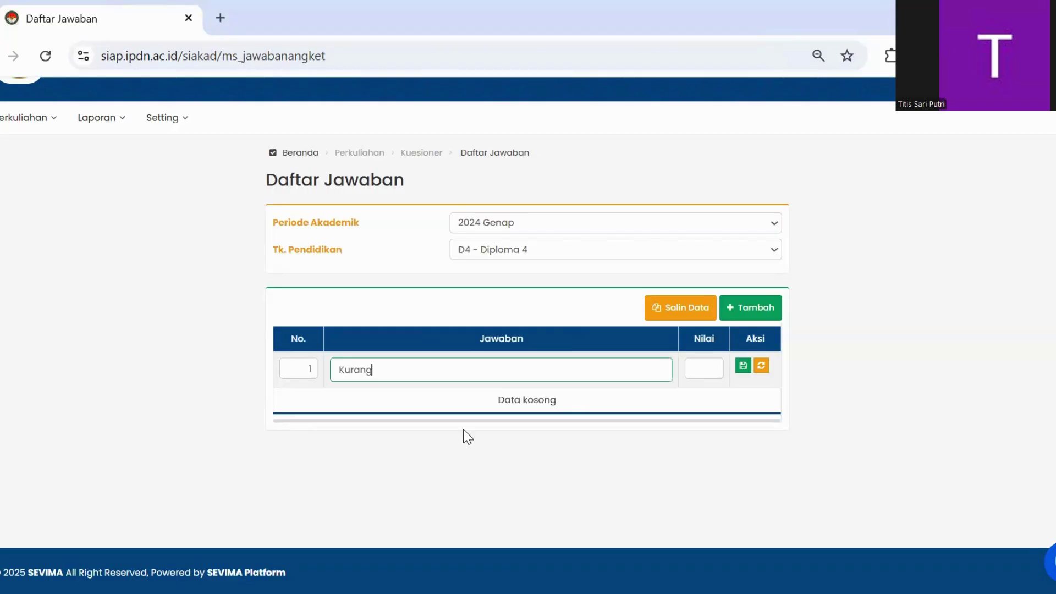
{"action": "left_click", "coordinate": [709, 366]}
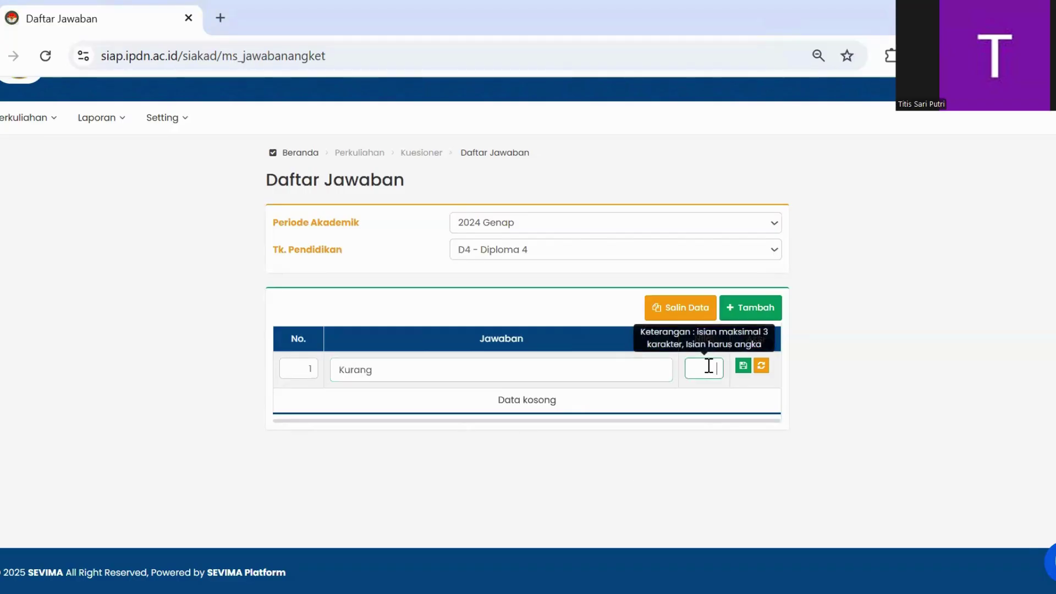
{"action": "type", "text": "1"}
{"action": "left_click", "coordinate": [742, 367]}
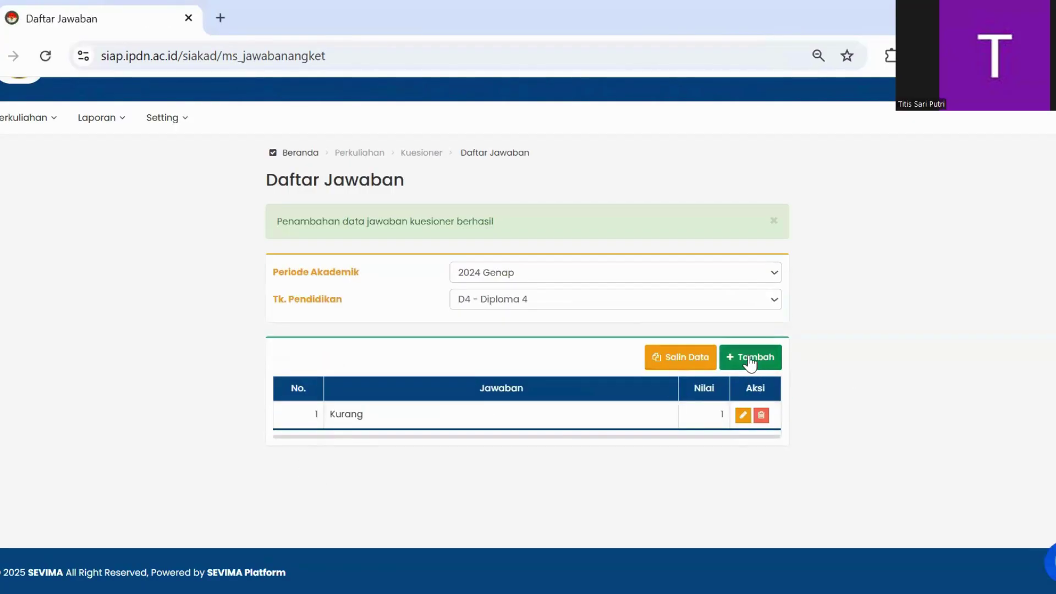
Step: Add answer number 2, "Cukup", with Nilai 2 and save it
{"action": "left_click", "coordinate": [752, 359]}
{"action": "left_click", "coordinate": [306, 419]}
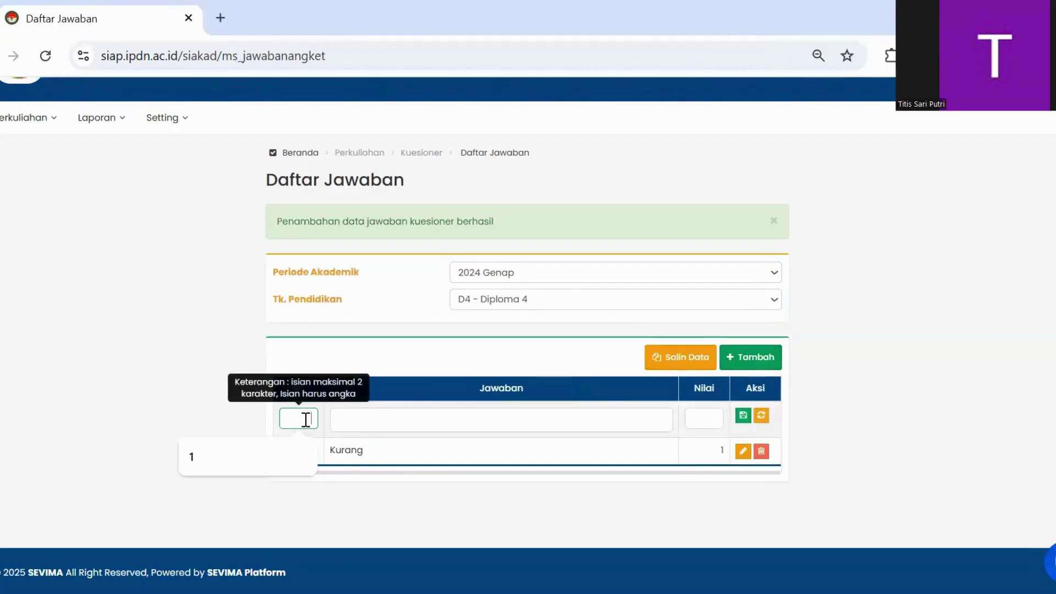
{"action": "type", "text": "2"}
{"action": "left_click", "coordinate": [361, 422]}
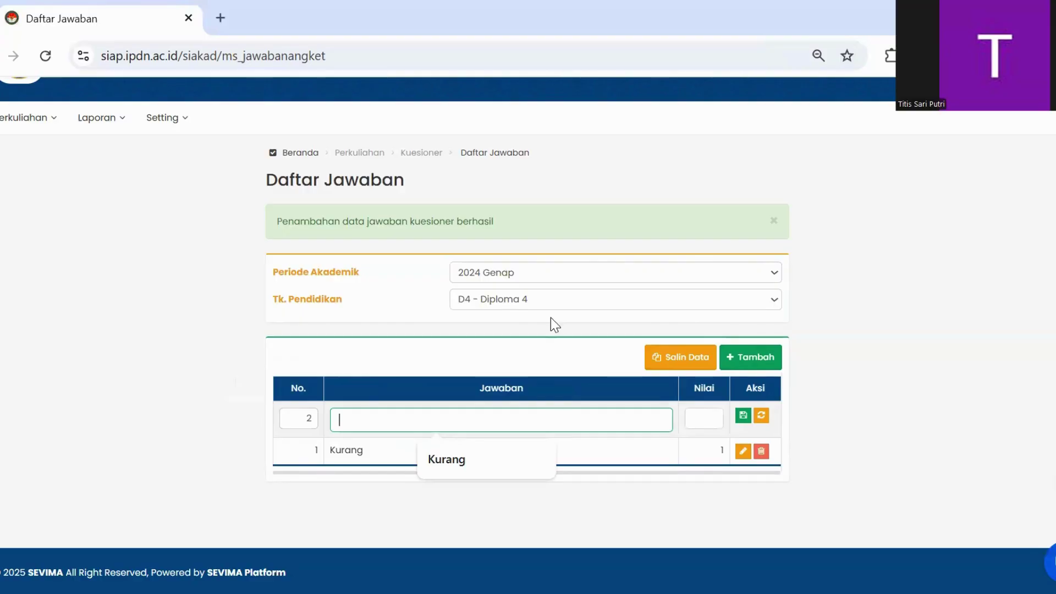
{"action": "type", "text": "Cukup"}
{"action": "left_click", "coordinate": [697, 422]}
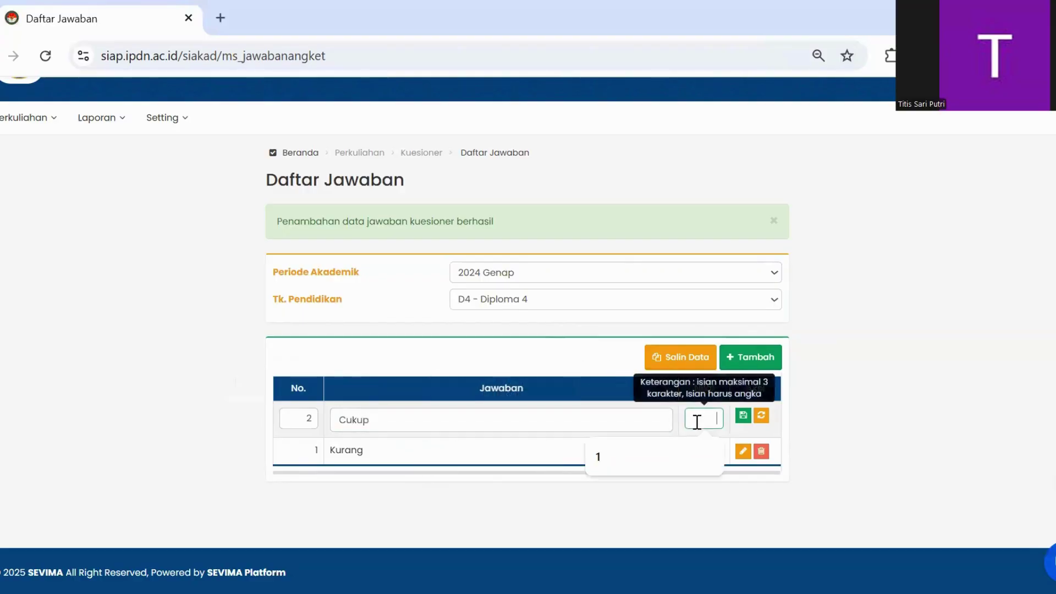
{"action": "type", "text": "2"}
{"action": "left_click", "coordinate": [743, 418]}
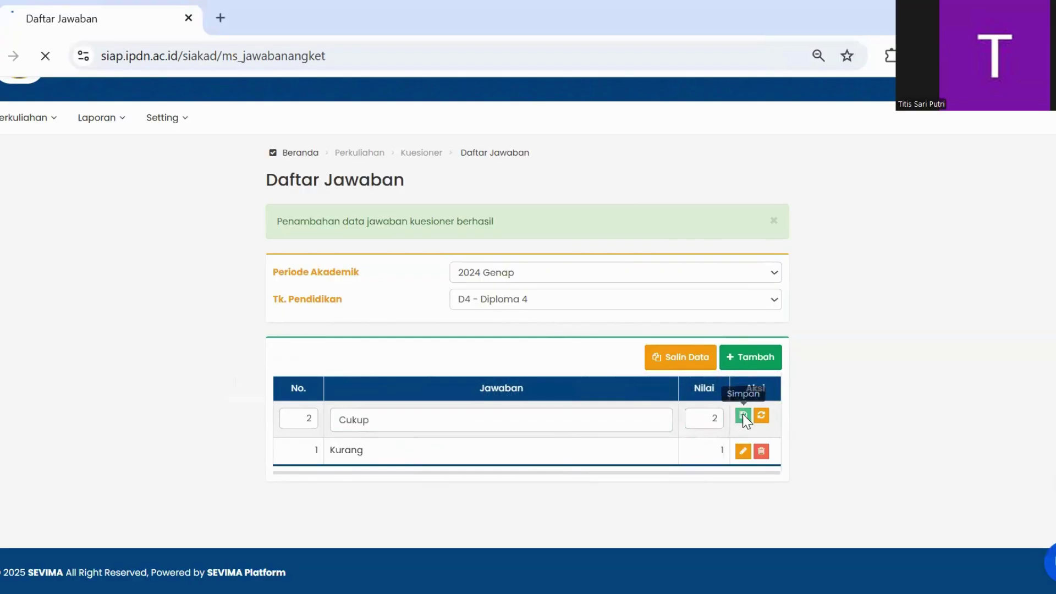
Step: Add answer number 3, "Baik", with Nilai 3 and save it
{"action": "left_click", "coordinate": [731, 359]}
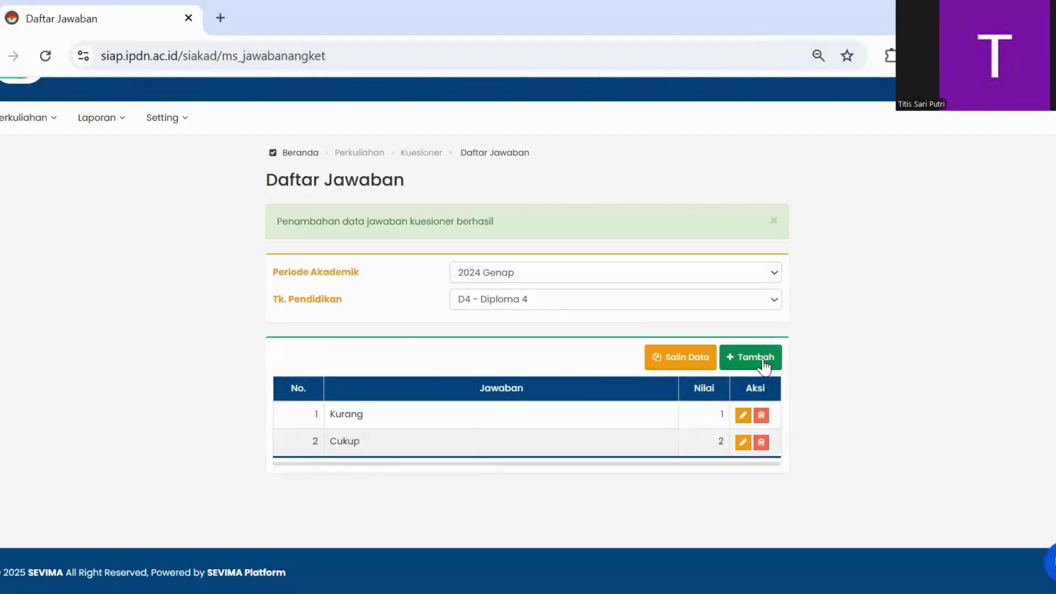
{"action": "left_click", "coordinate": [307, 423]}
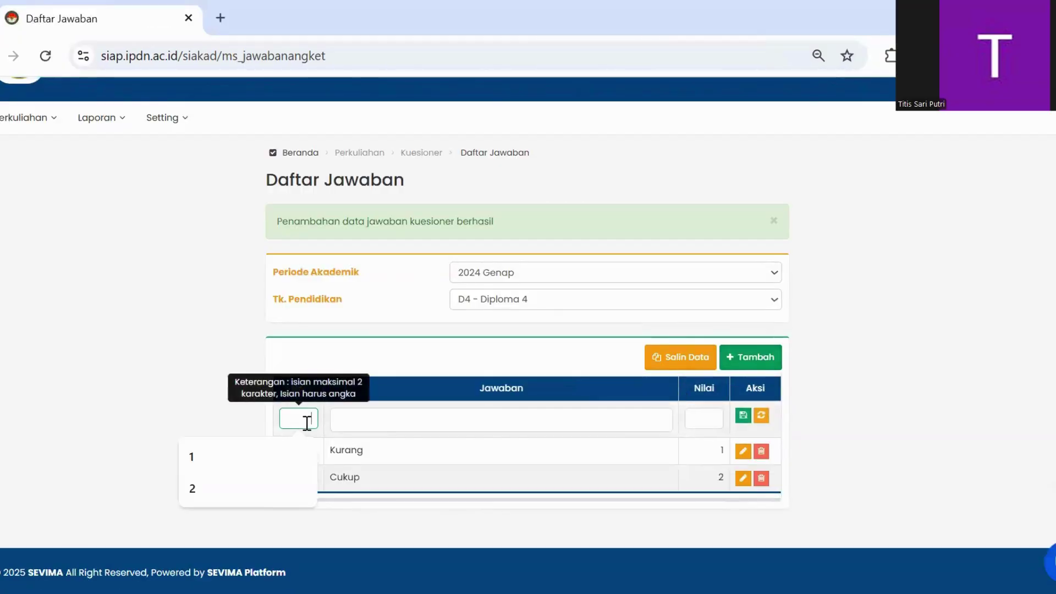
{"action": "type", "text": "1"}
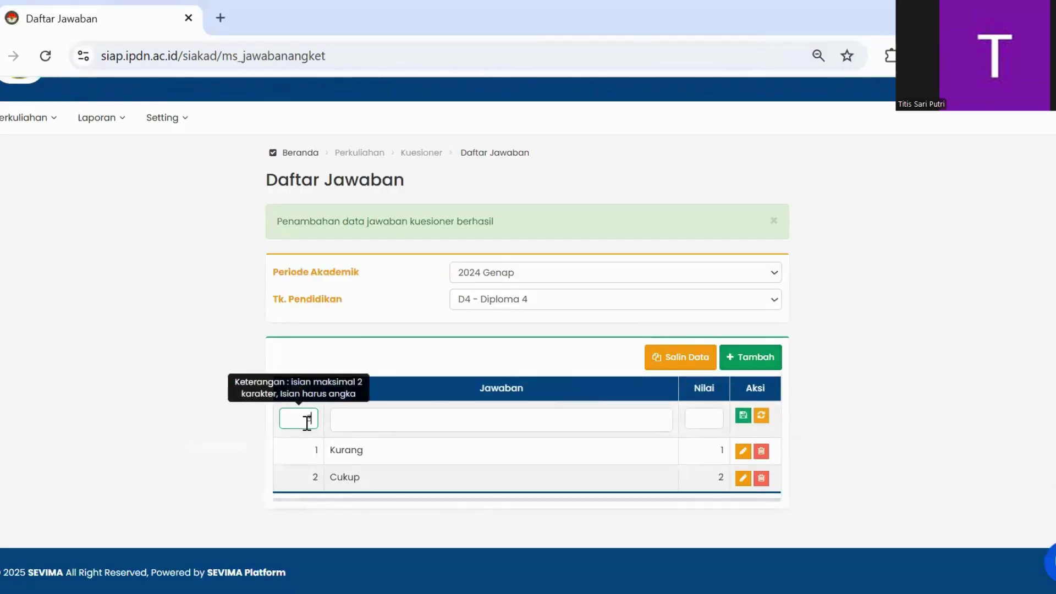
{"action": "left_click", "coordinate": [368, 418]}
{"action": "type", "text": "Baik"}
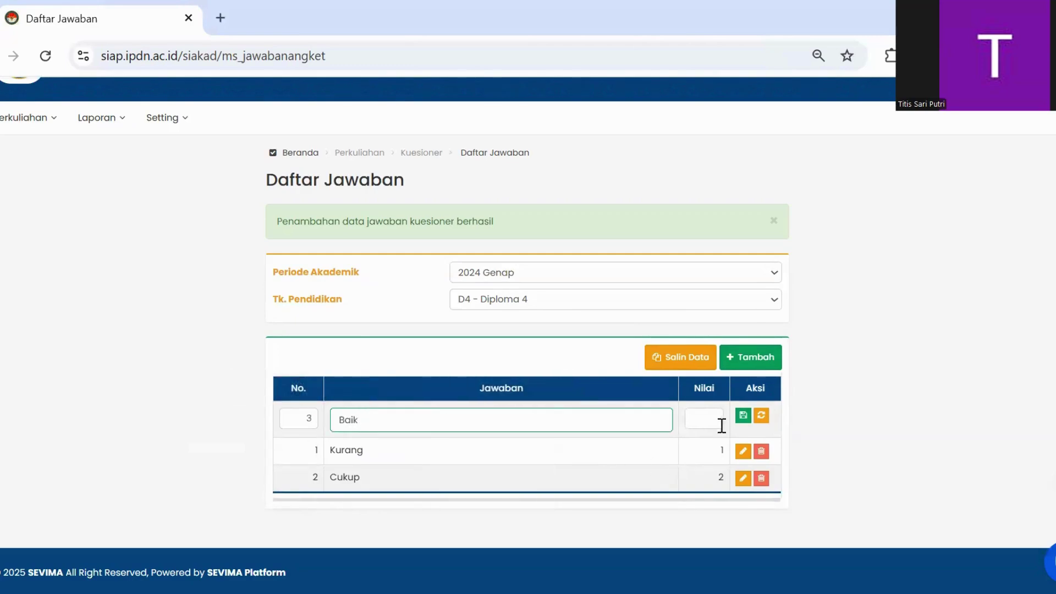
{"action": "left_click", "coordinate": [723, 420]}
{"action": "type", "text": "3"}
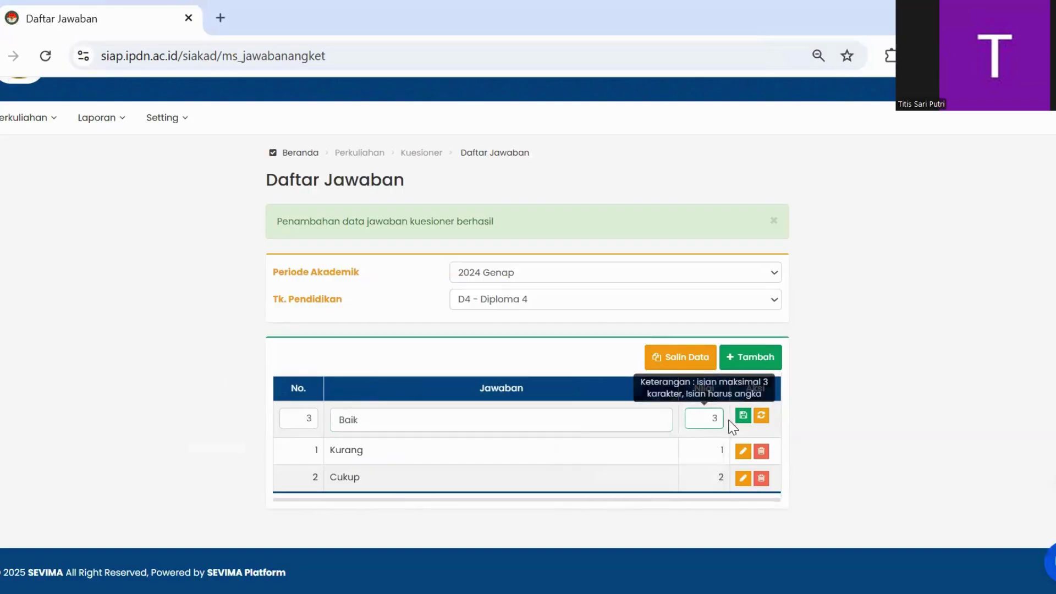
{"action": "left_click", "coordinate": [750, 417]}
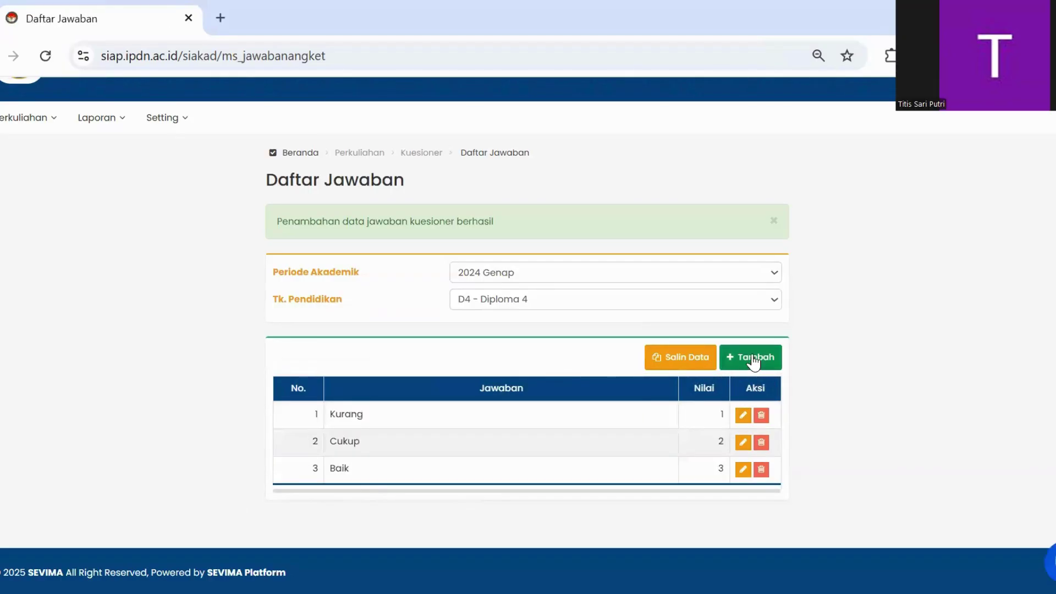
Step: Add answer number 4, "Sangat Baik", with Nilai 4 and save it
{"action": "left_click", "coordinate": [754, 360]}
{"action": "left_click", "coordinate": [306, 418]}
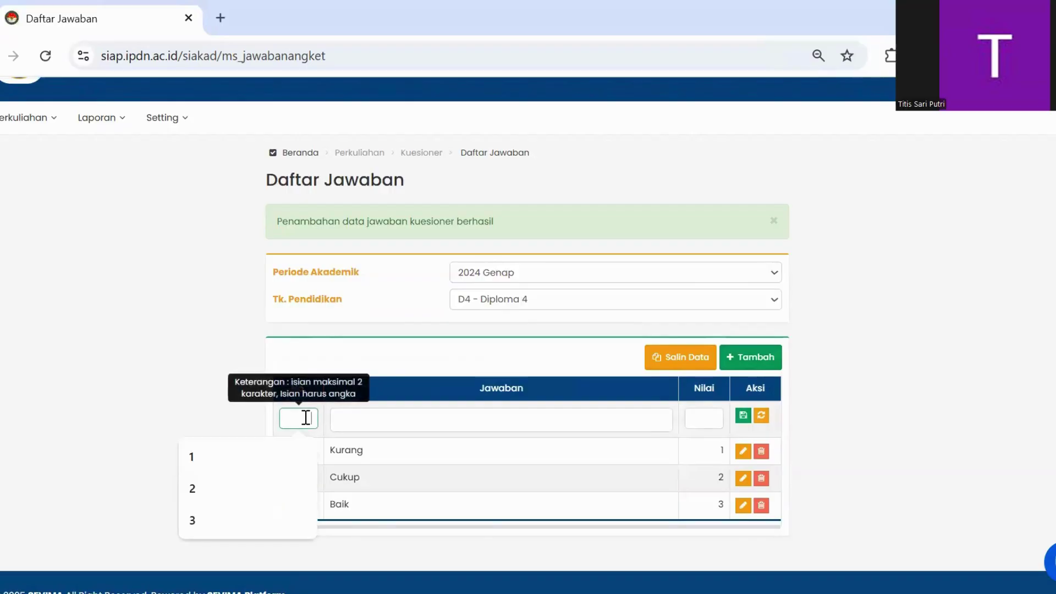
{"action": "type", "text": "4"}
{"action": "left_click", "coordinate": [347, 421]}
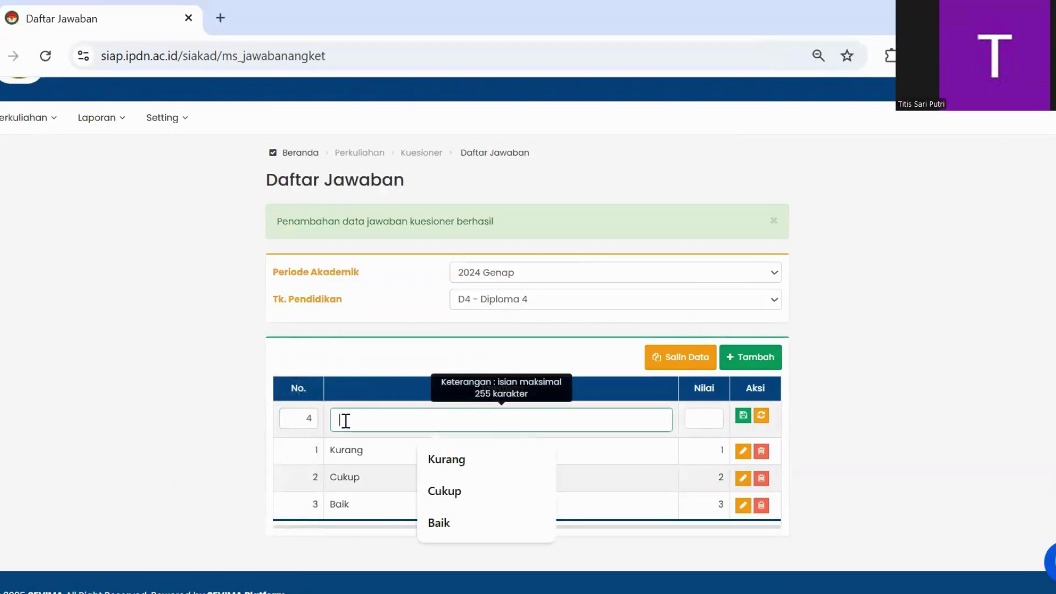
{"action": "type", "text": "Sangat baik"}
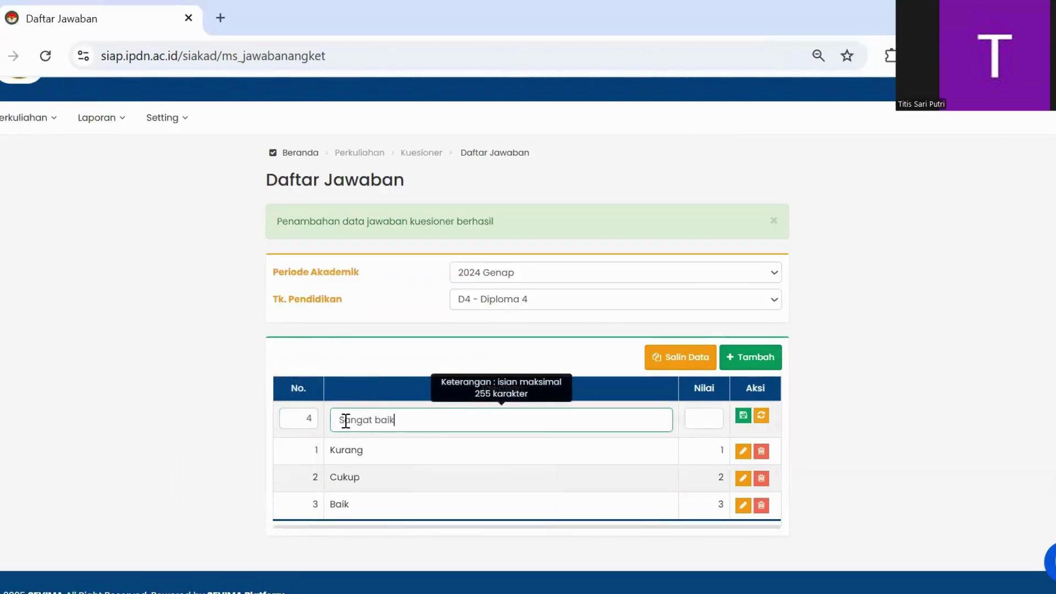
{"action": "key", "text": "BackSpace"}
{"action": "key", "text": "BackSpace"}
{"action": "type", "text": "Baik"}
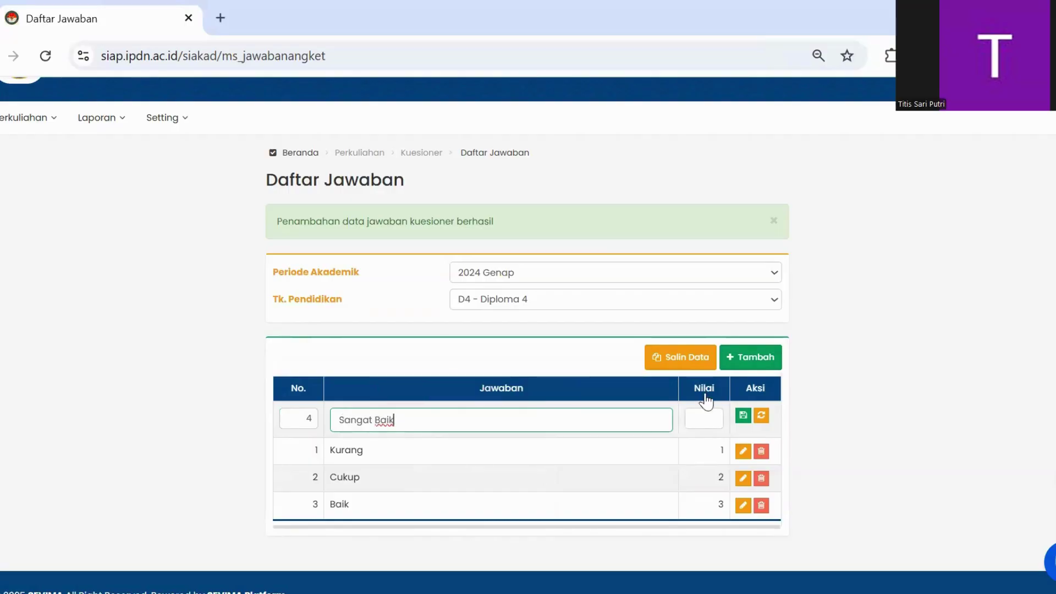
{"action": "left_click", "coordinate": [710, 420]}
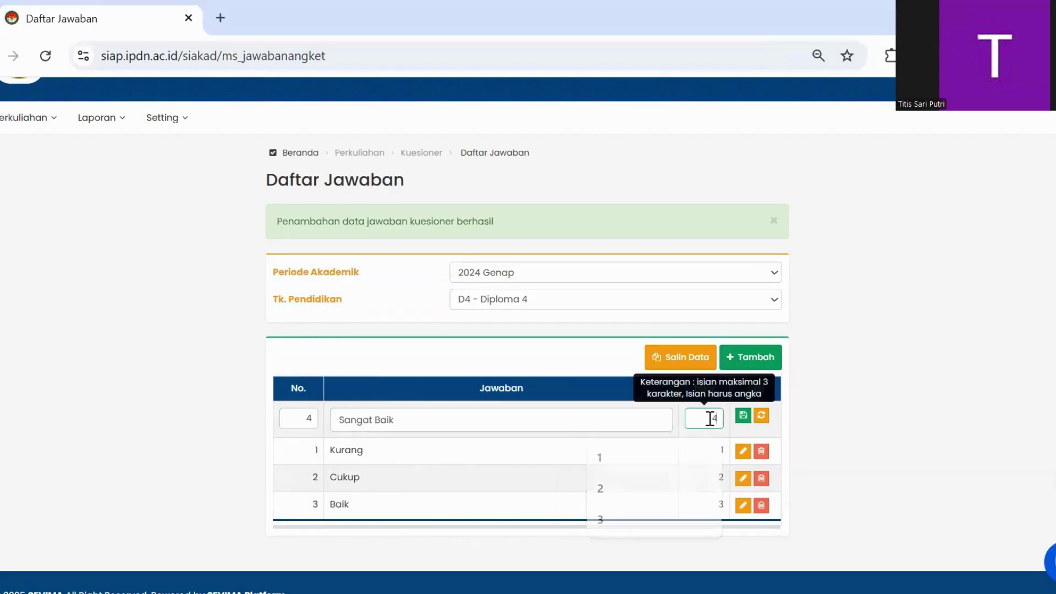
{"action": "type", "text": "4"}
{"action": "left_click", "coordinate": [742, 418]}
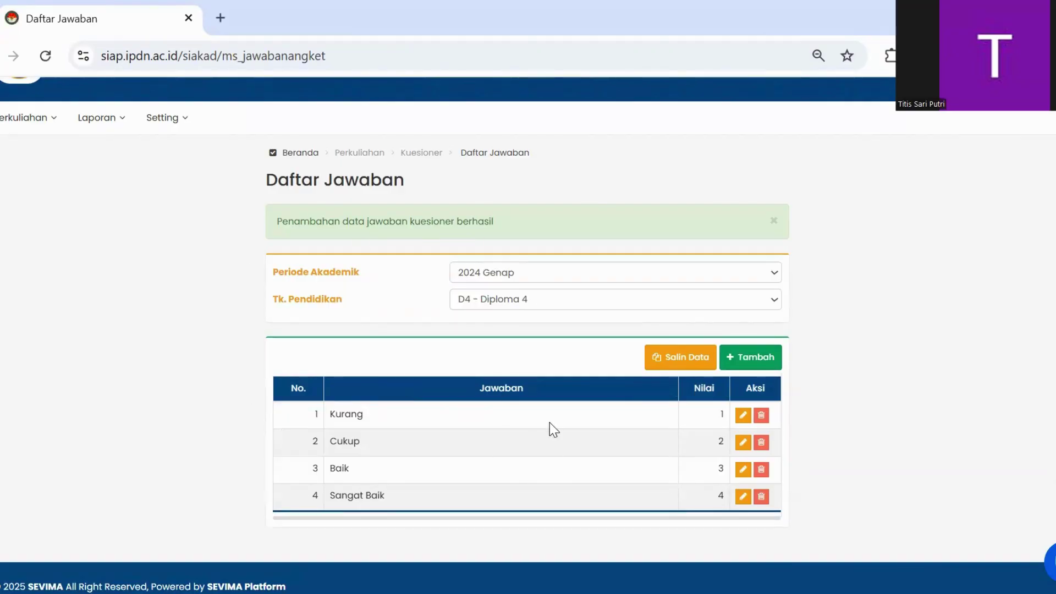
Step: Open the Daftar Pertanyaan page of the questionnaire section
{"action": "scroll", "coordinate": [409, 389], "scroll_direction": "up", "scroll_amount": 2}
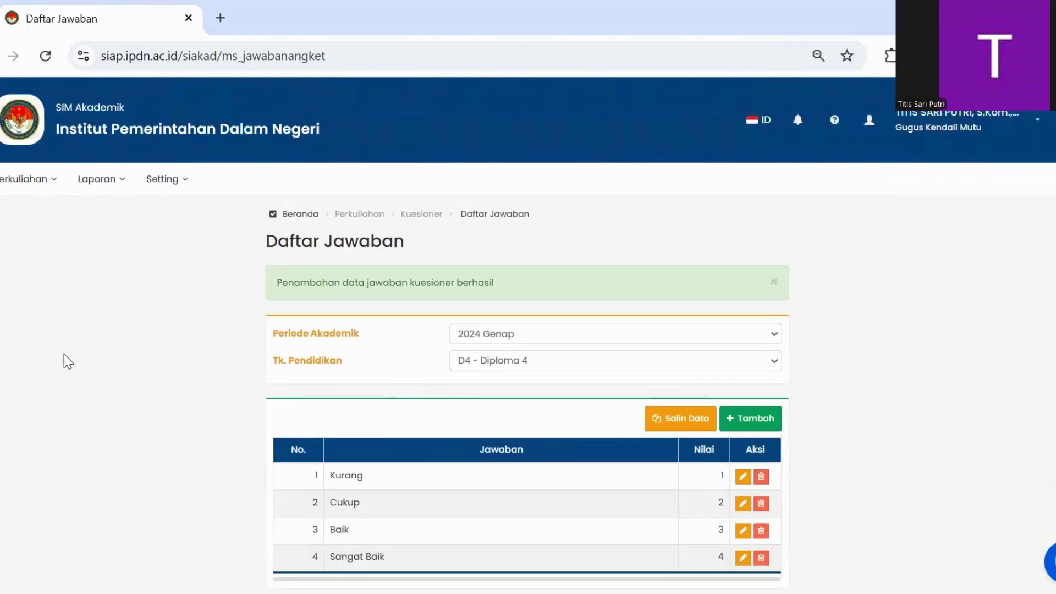
{"action": "left_click", "coordinate": [36, 186]}
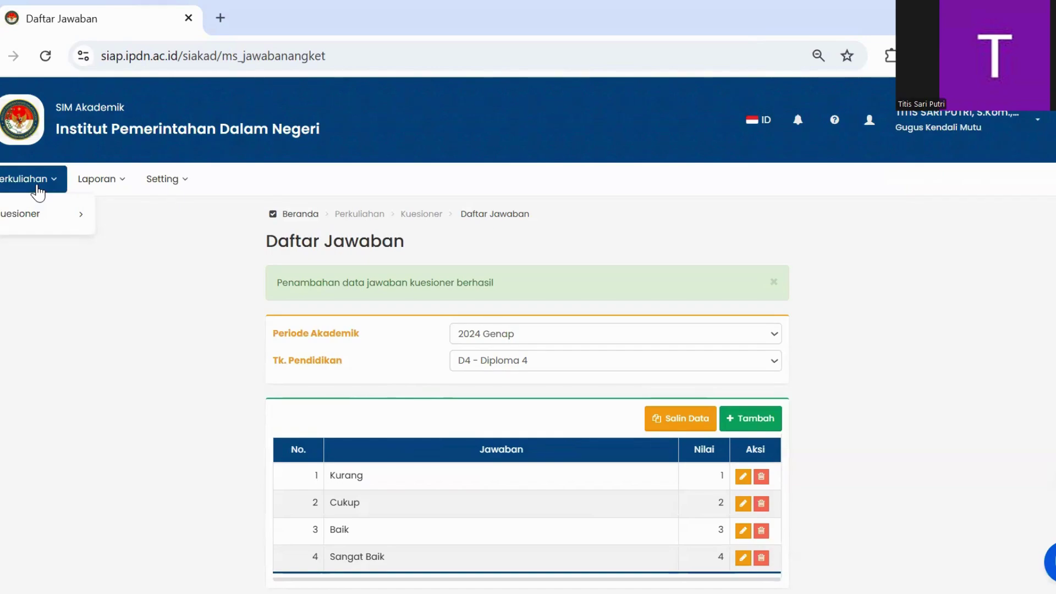
{"action": "mouse_move", "coordinate": [39, 215]}
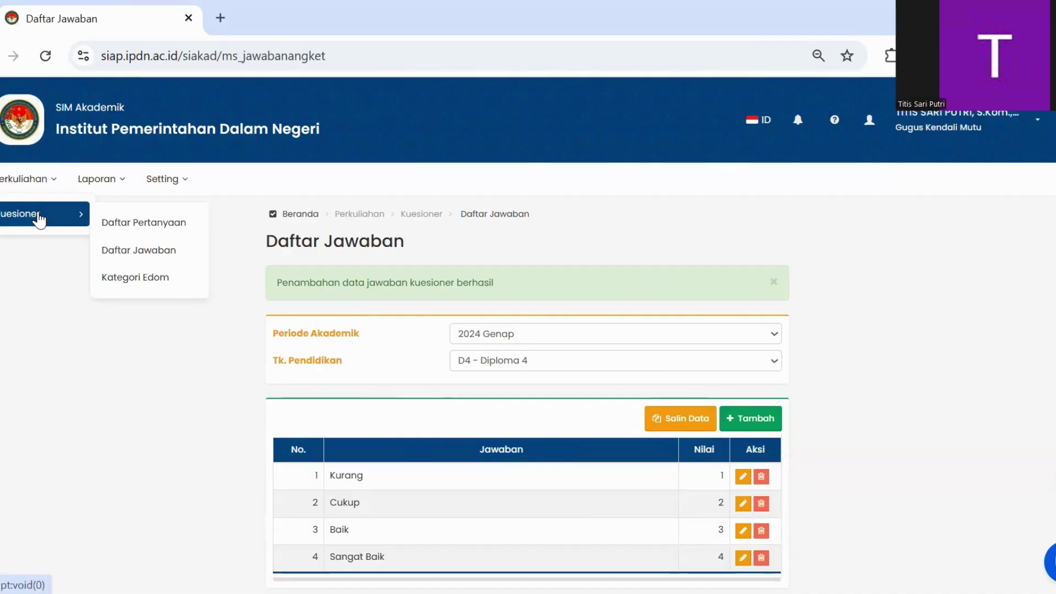
{"action": "left_click", "coordinate": [179, 226]}
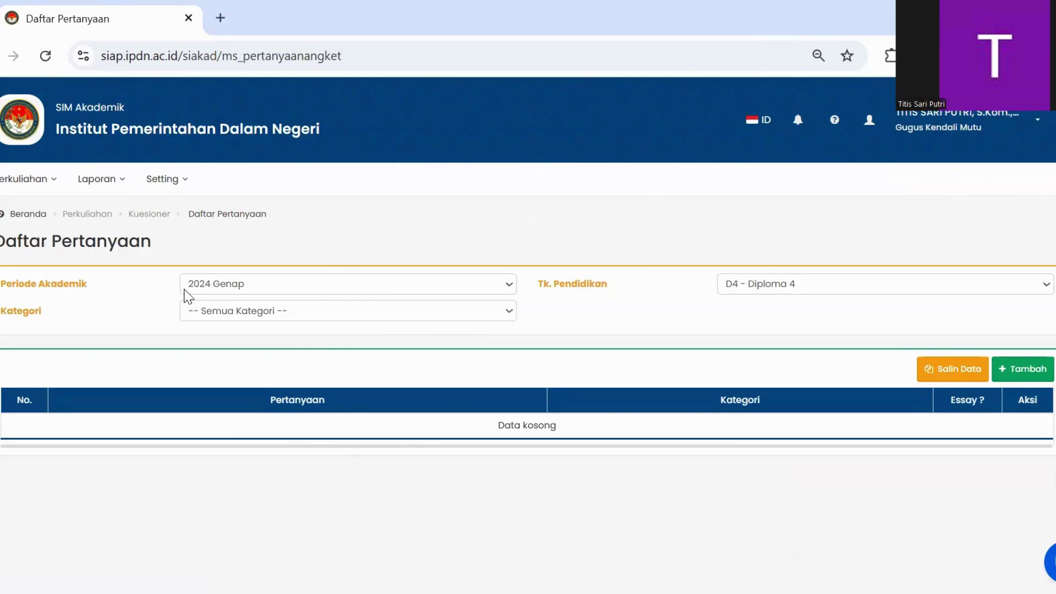
Step: Filter the question list by academic period 2024 Ganjil and examine its questions and their categories
{"action": "left_click", "coordinate": [460, 286]}
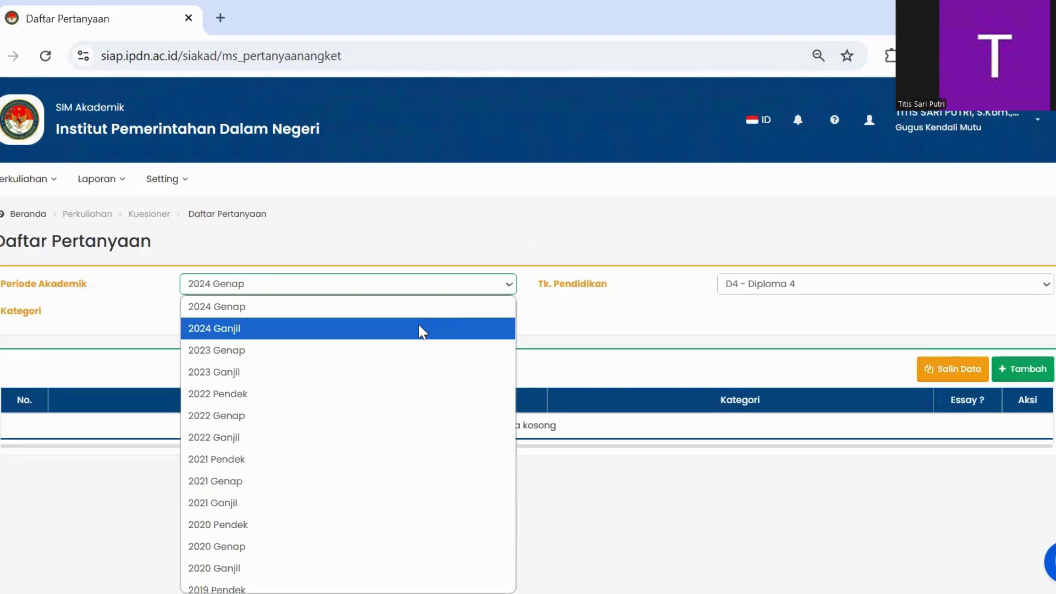
{"action": "left_click", "coordinate": [422, 329]}
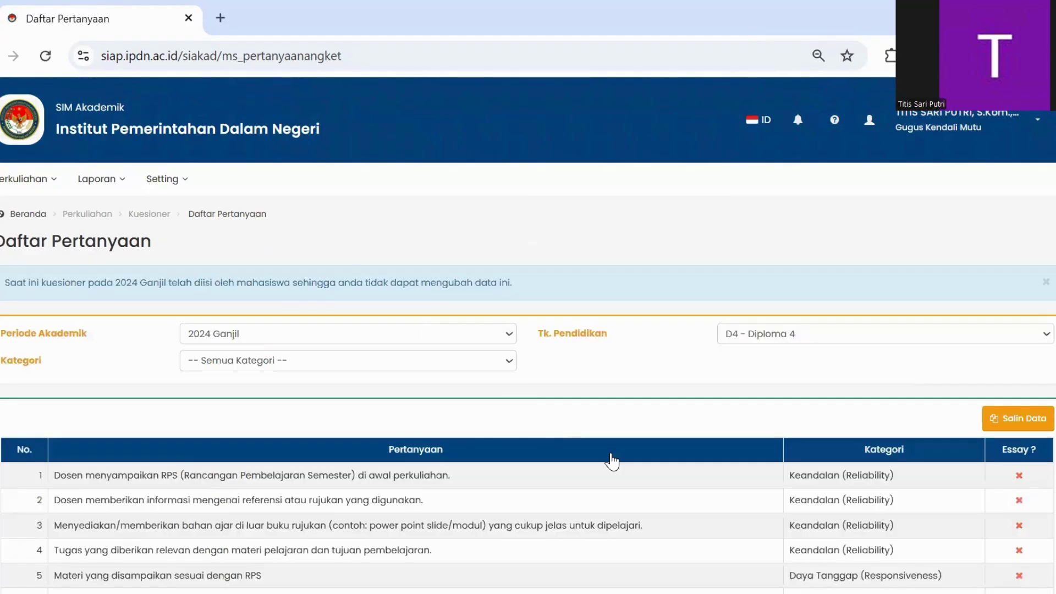
{"action": "scroll", "coordinate": [613, 460], "scroll_direction": "down", "scroll_amount": 5}
{"action": "scroll", "coordinate": [615, 460], "scroll_direction": "up", "scroll_amount": 2}
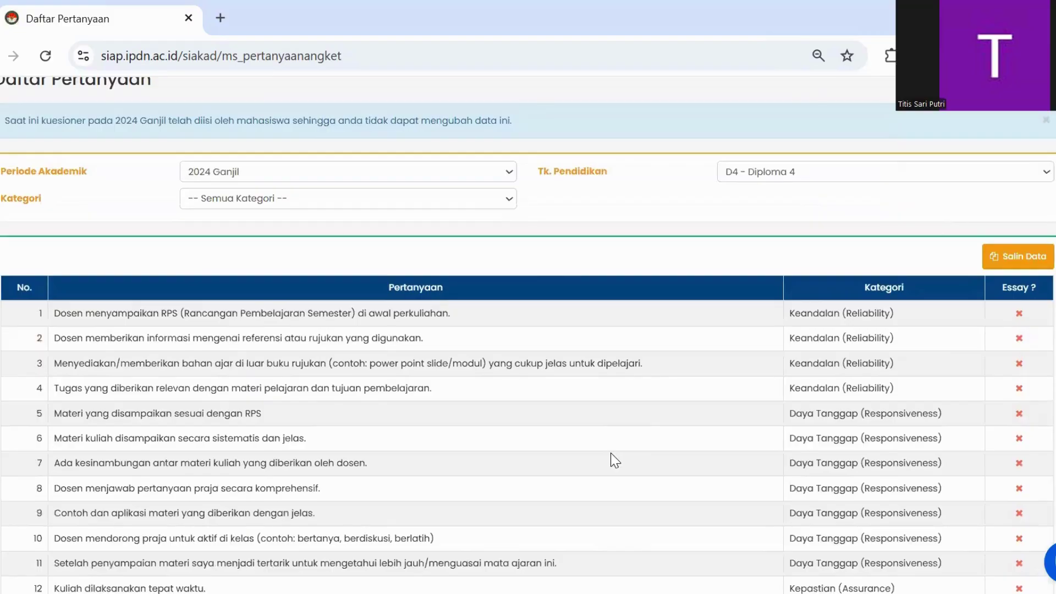
{"action": "scroll", "coordinate": [615, 460], "scroll_direction": "down", "scroll_amount": 5}
{"action": "scroll", "coordinate": [612, 460], "scroll_direction": "up", "scroll_amount": 3}
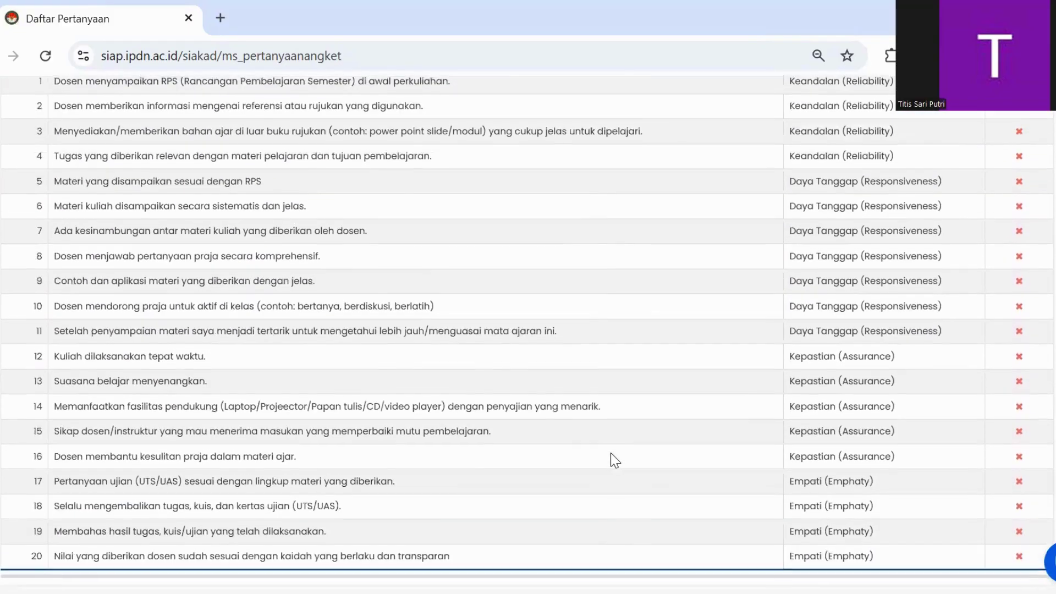
{"action": "scroll", "coordinate": [611, 456], "scroll_direction": "down", "scroll_amount": 2}
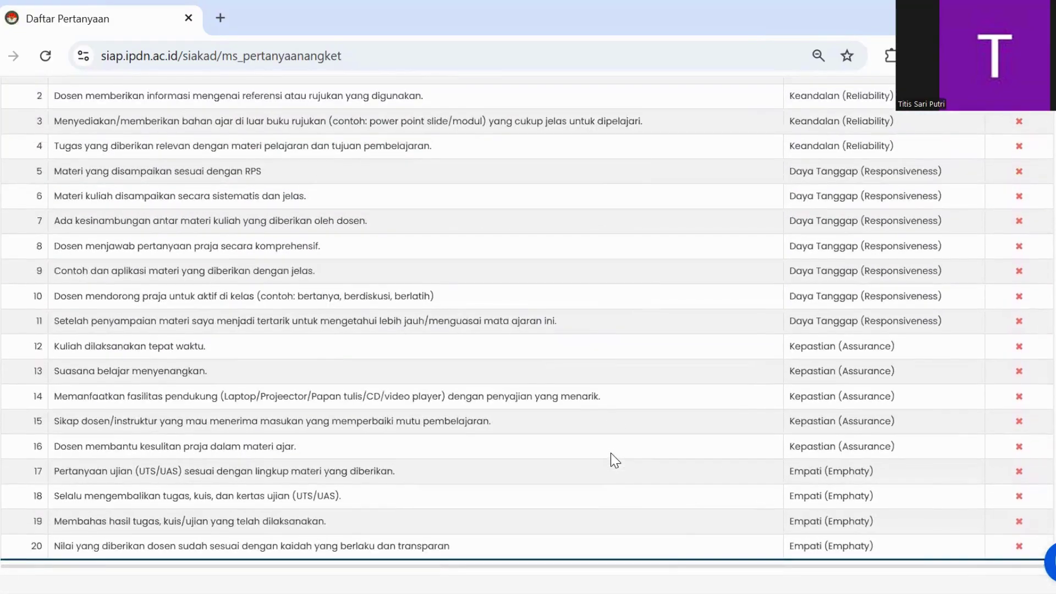
{"action": "scroll", "coordinate": [611, 456], "scroll_direction": "up", "scroll_amount": 5}
{"action": "scroll", "coordinate": [615, 460], "scroll_direction": "up", "scroll_amount": 1}
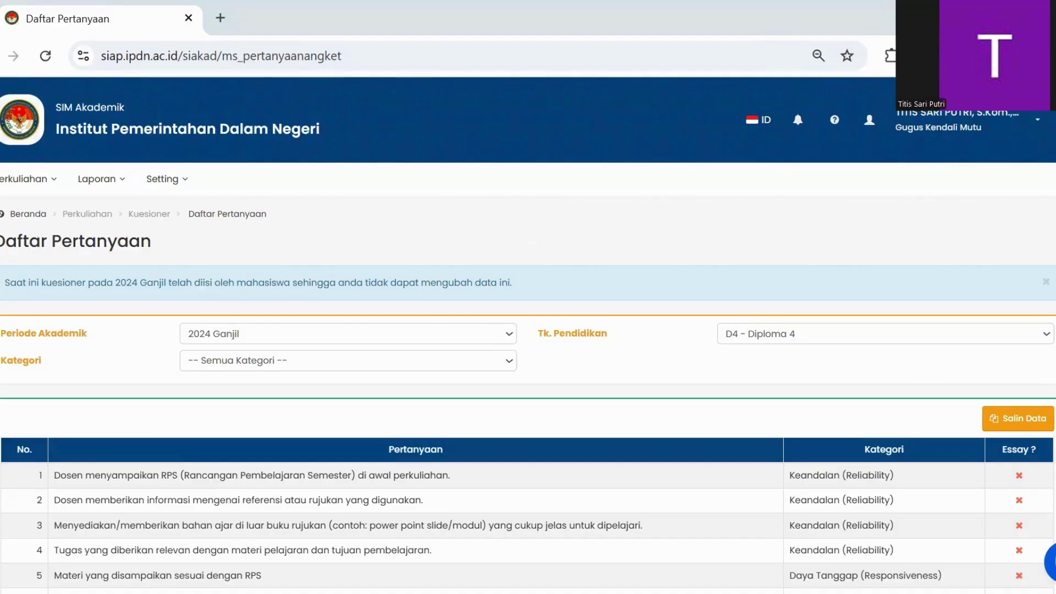
{"action": "scroll", "coordinate": [278, 318], "scroll_direction": "down", "scroll_amount": 1}
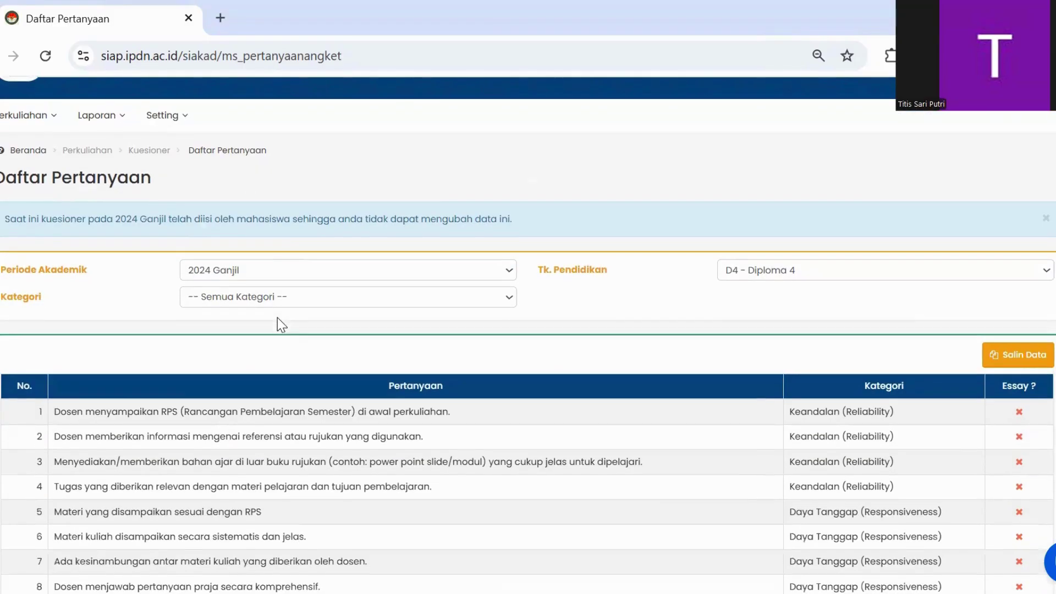
Step: For 2024 Genap, add question 1, "Kemampuan dan kompetensi dosen dalam menyampaikan materi ajar", with category Keandalan (Reliability) and save it
{"action": "left_click", "coordinate": [247, 265]}
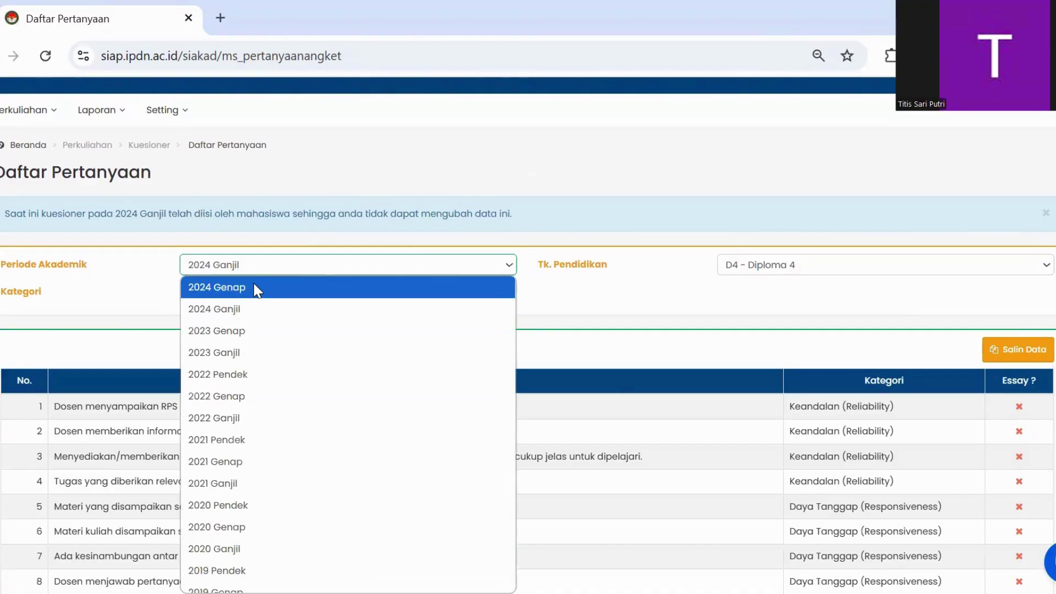
{"action": "left_click", "coordinate": [254, 286]}
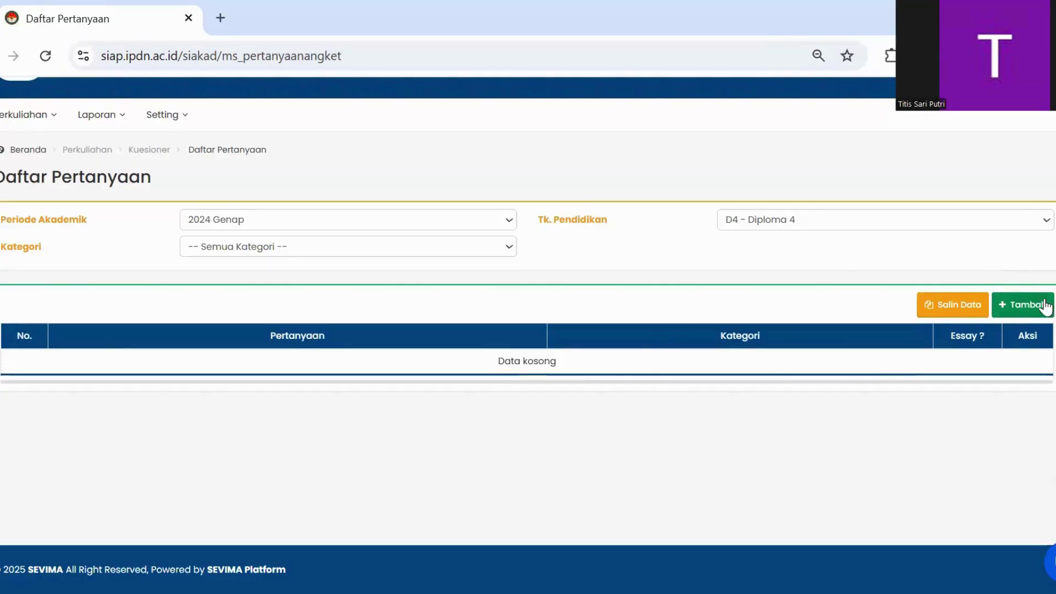
{"action": "left_click", "coordinate": [1030, 311]}
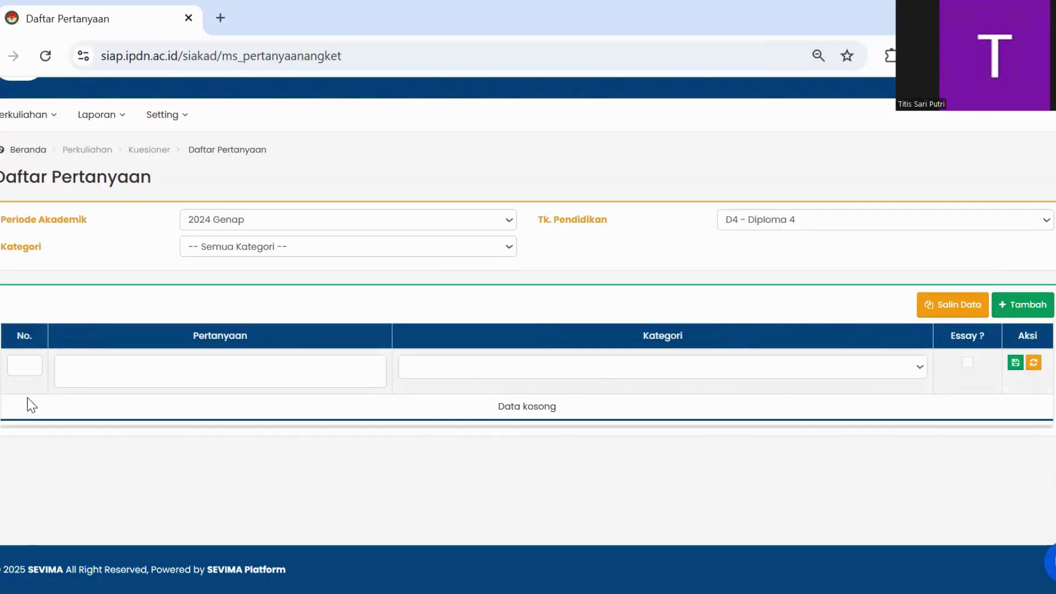
{"action": "left_click", "coordinate": [23, 366]}
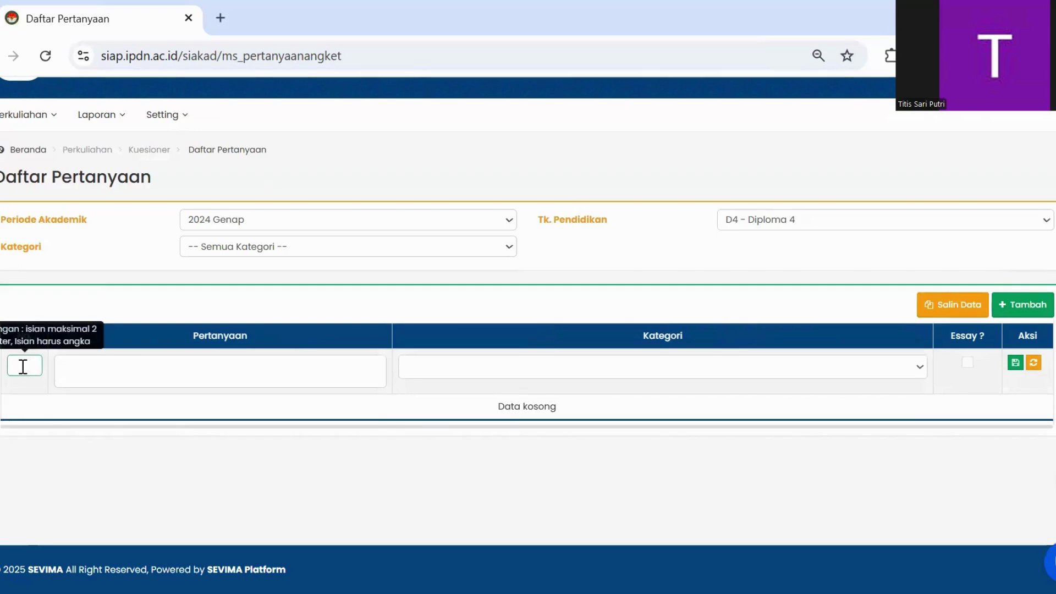
{"action": "type", "text": "1"}
{"action": "left_click", "coordinate": [111, 378]}
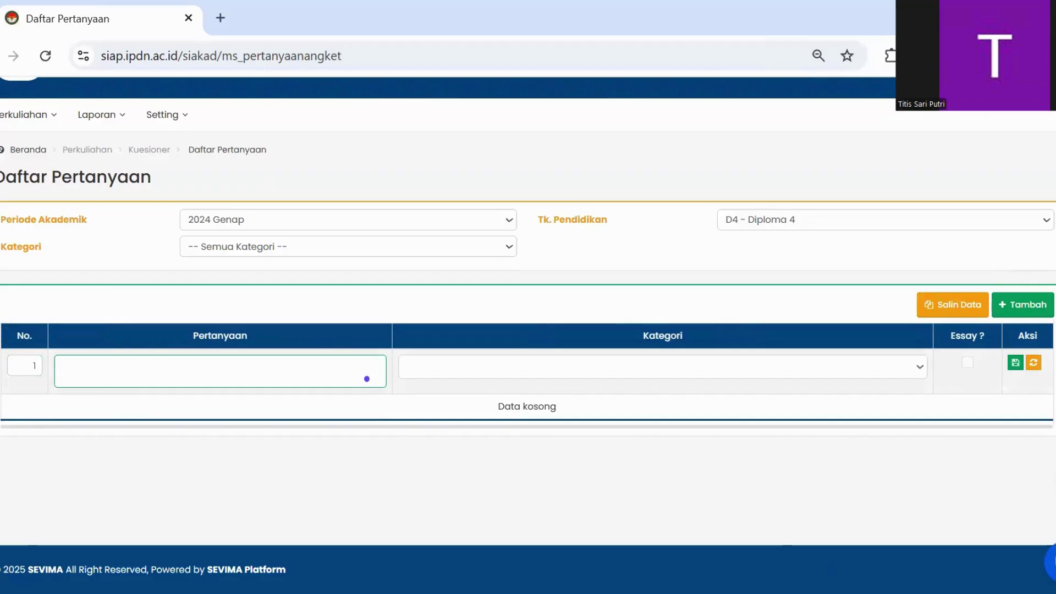
{"action": "key", "text": "alt+Tab"}
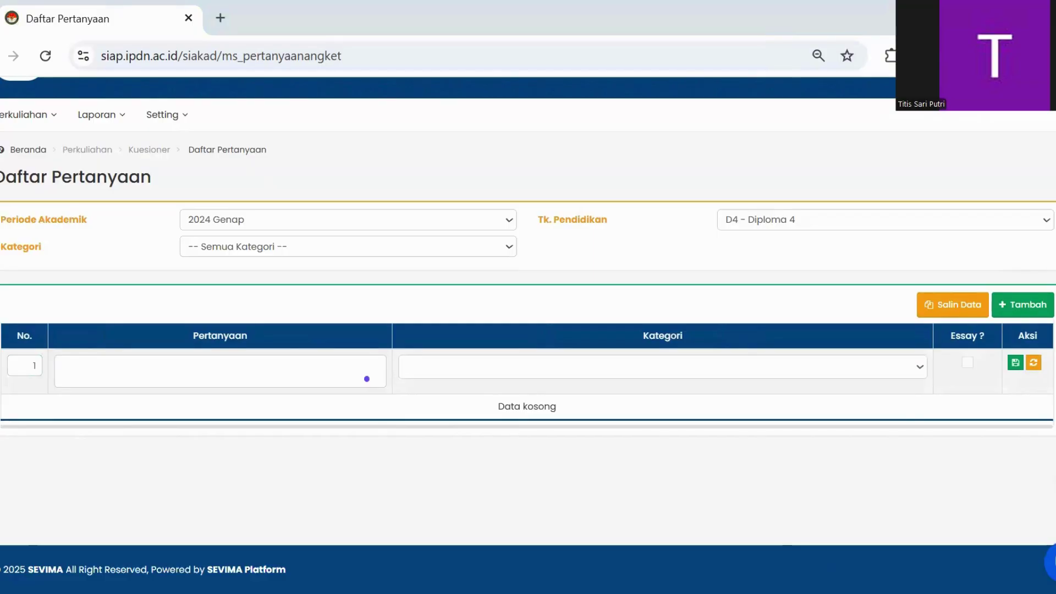
{"action": "left_click", "coordinate": [144, 356]}
{"action": "type", "text": "Kemampuan dan kompetensi dosen dalam menyampaikan materi ajar"}
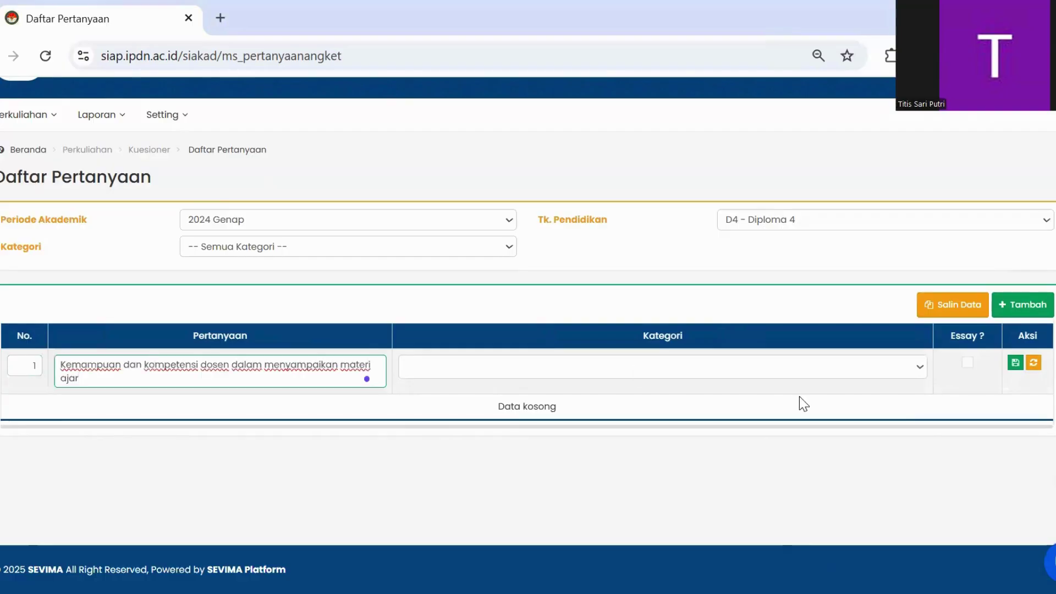
{"action": "left_click", "coordinate": [866, 375]}
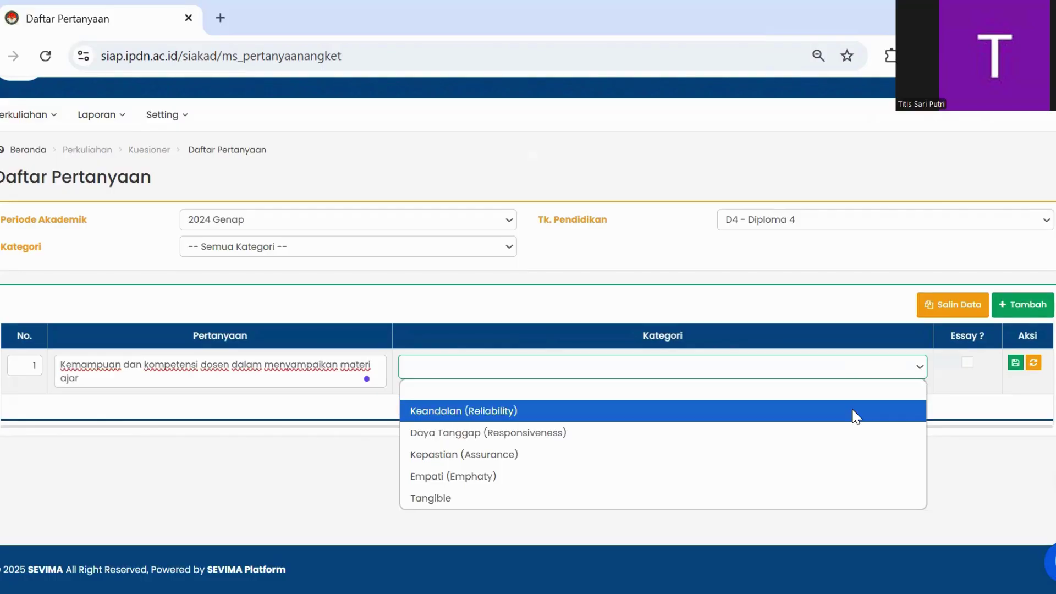
{"action": "left_click", "coordinate": [856, 416]}
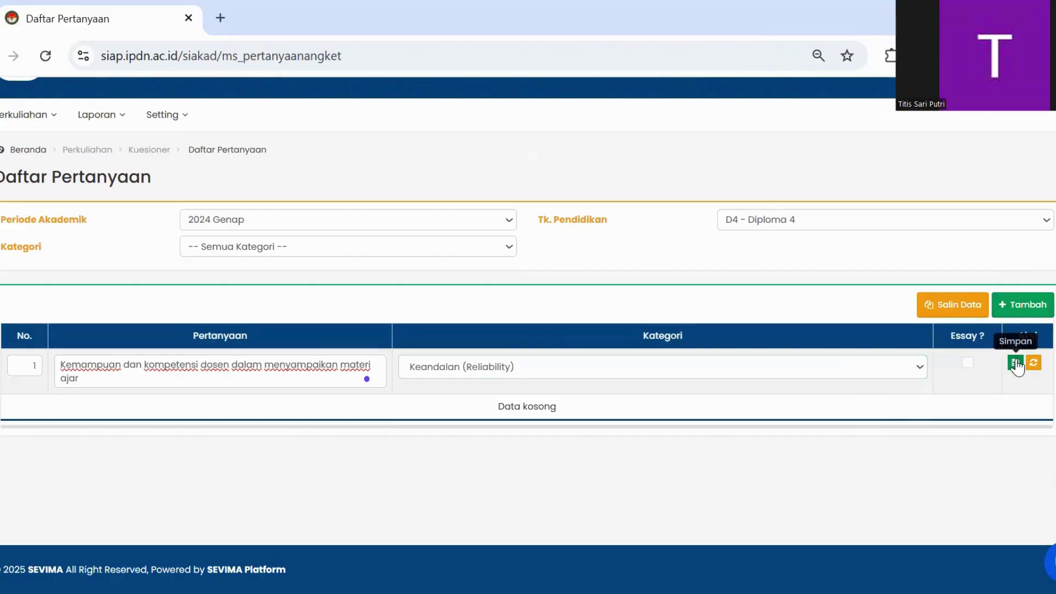
{"action": "left_click", "coordinate": [1019, 362]}
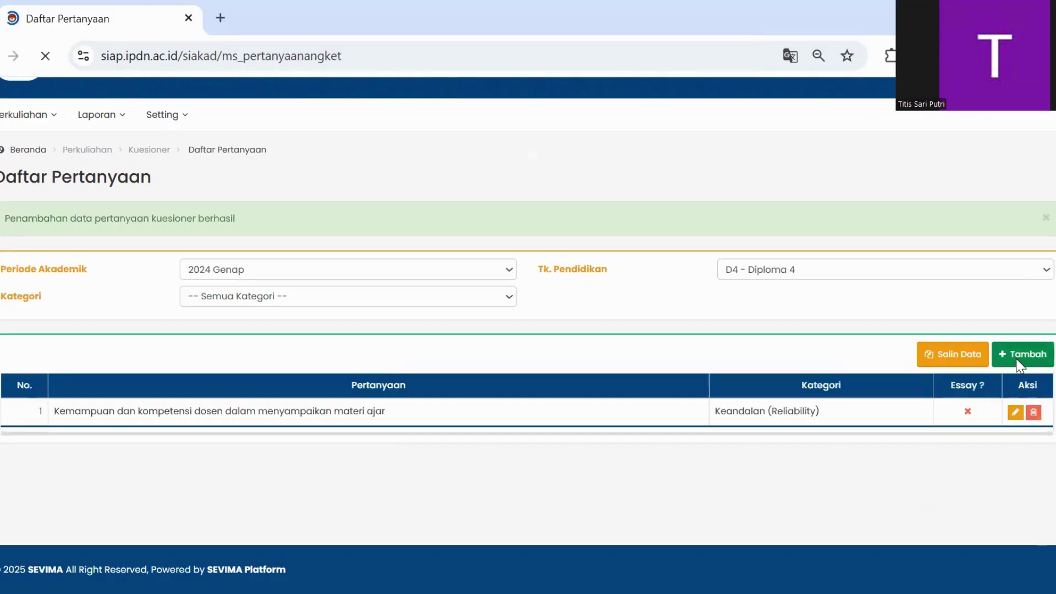
Step: Start a new question row and number it 2
{"action": "left_click", "coordinate": [1024, 365]}
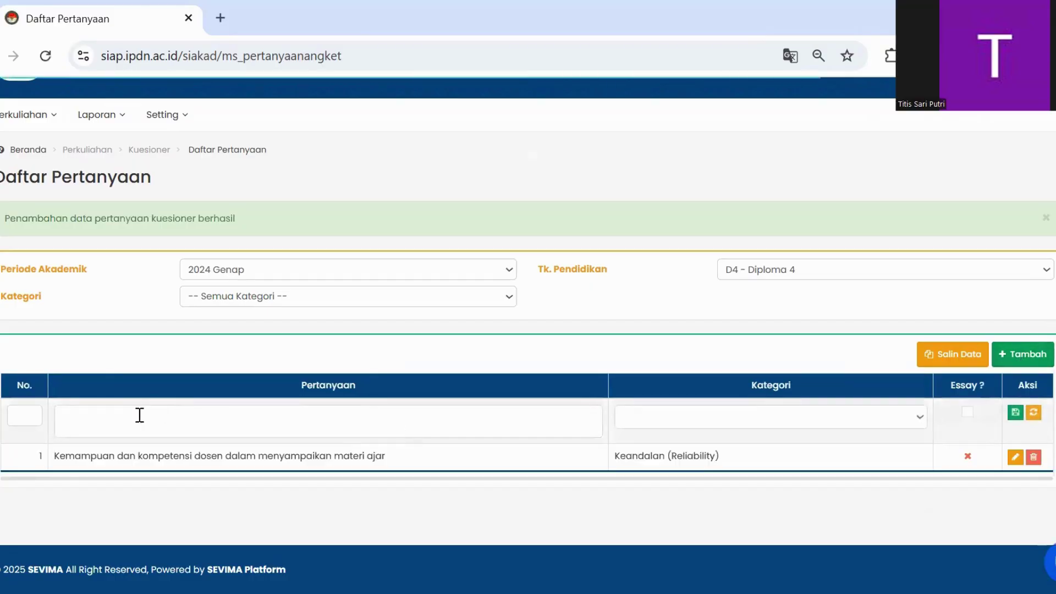
{"action": "left_click", "coordinate": [29, 419]}
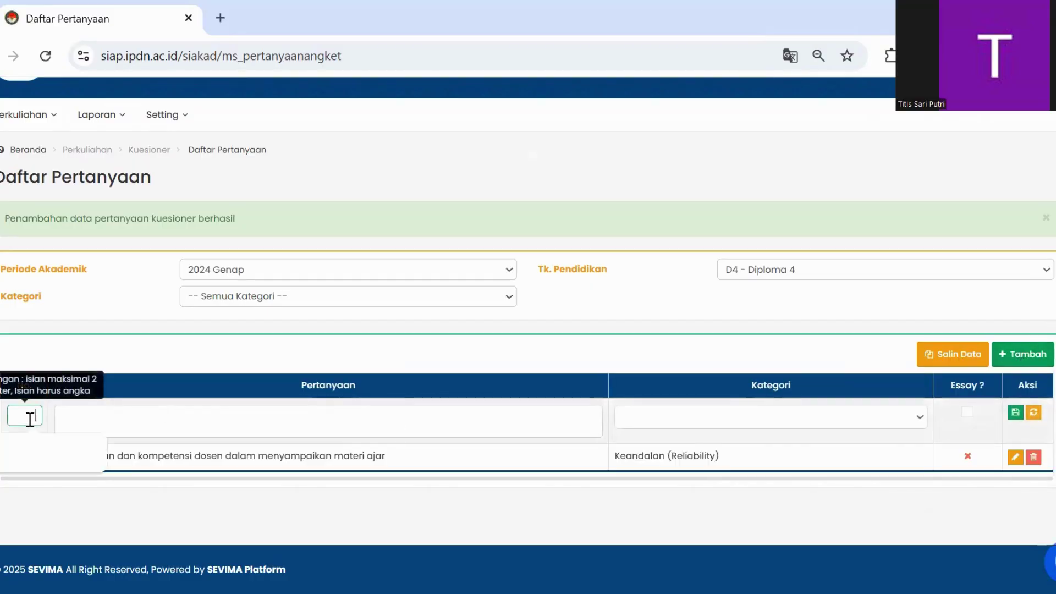
{"action": "type", "text": "2"}
{"action": "left_click", "coordinate": [84, 422]}
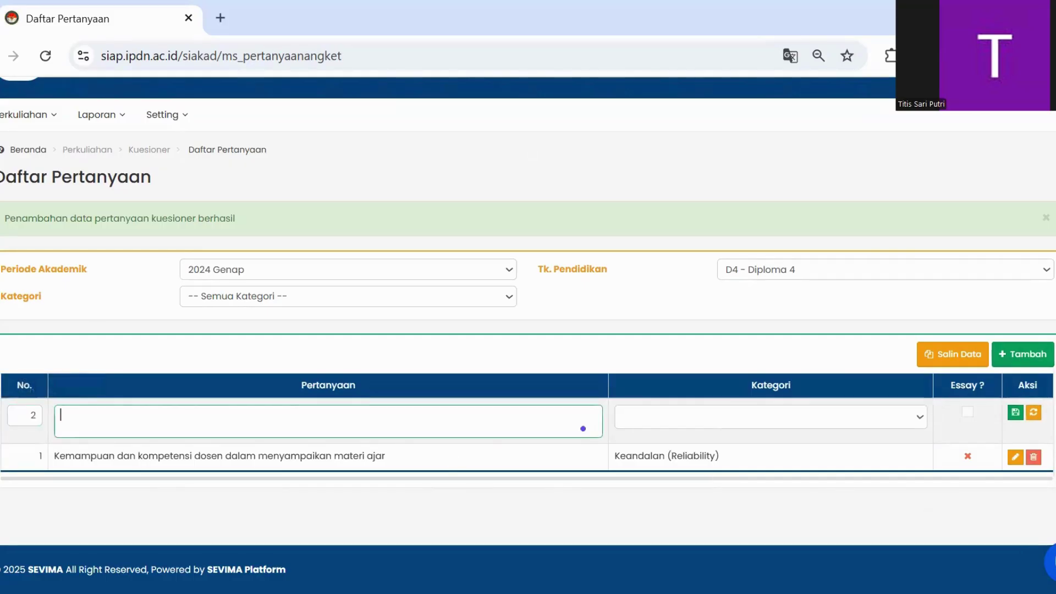
{"action": "key", "text": "alt+Tab"}
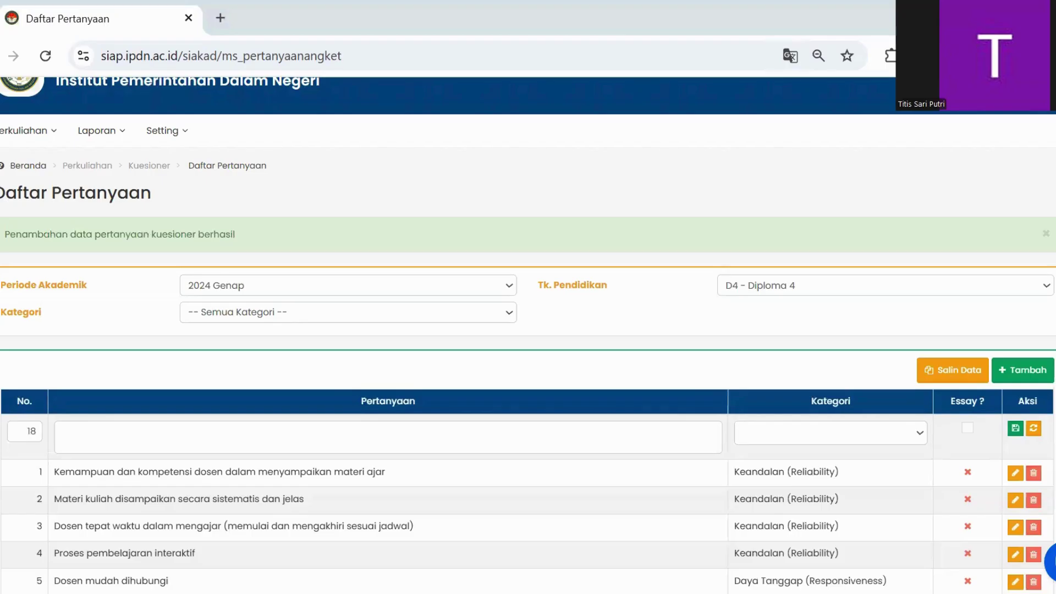
Step: Enter "Bahan ajar dosen mudah di akses mahasiswa" as question 18, assign it to the Tangible category and save it
{"action": "left_click", "coordinate": [156, 439]}
{"action": "type", "text": "Bahan ajar dosen mudah di akses mahasiswa"}
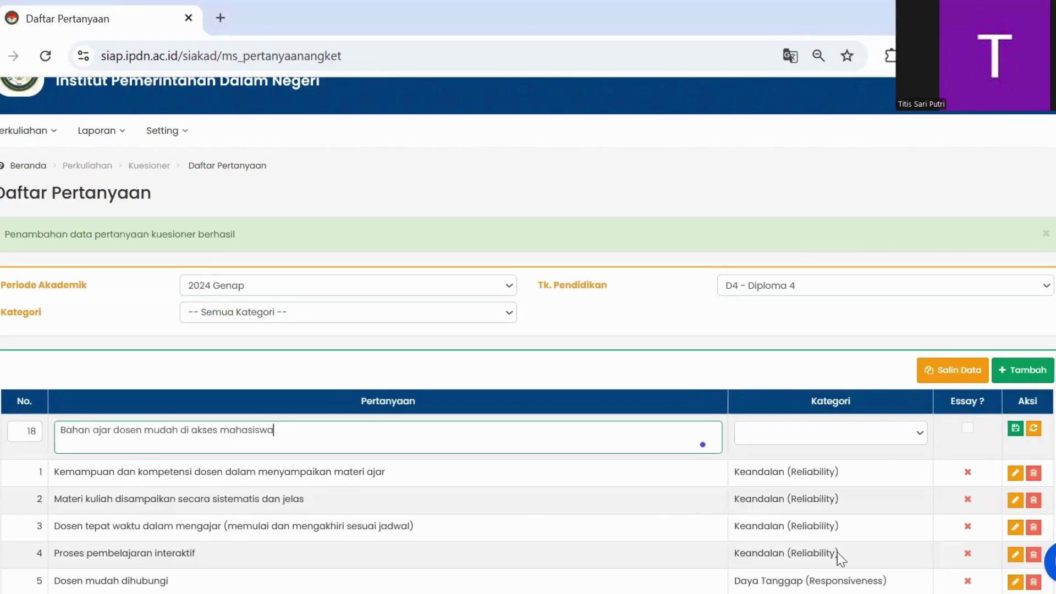
{"action": "left_click", "coordinate": [833, 433]}
{"action": "left_click", "coordinate": [833, 566]}
{"action": "left_click", "coordinate": [1016, 428]}
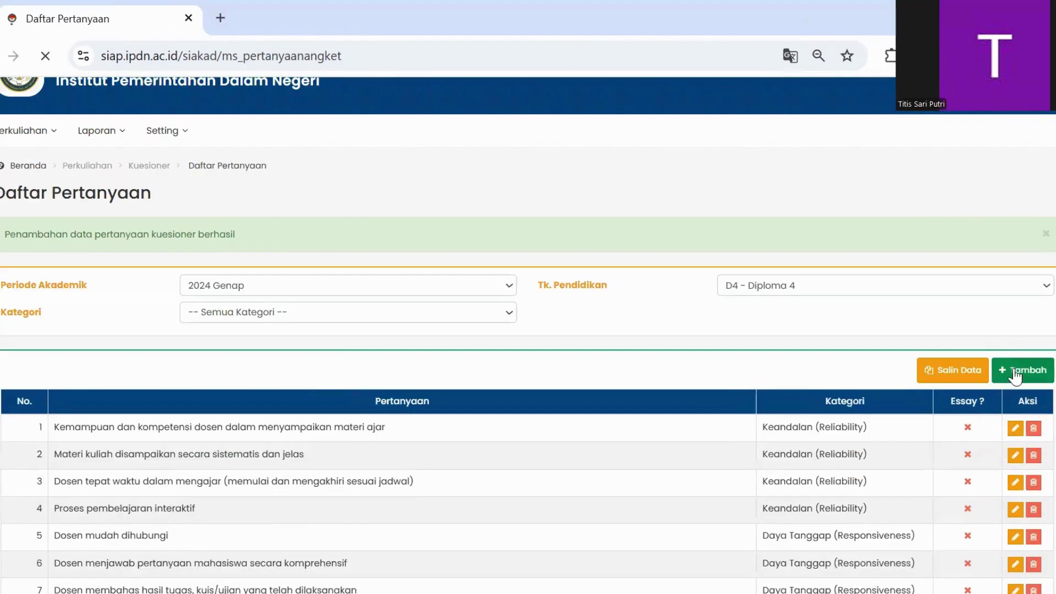
Step: Start a new question row with number 19
{"action": "left_click", "coordinate": [31, 430]}
{"action": "type", "text": "19"}
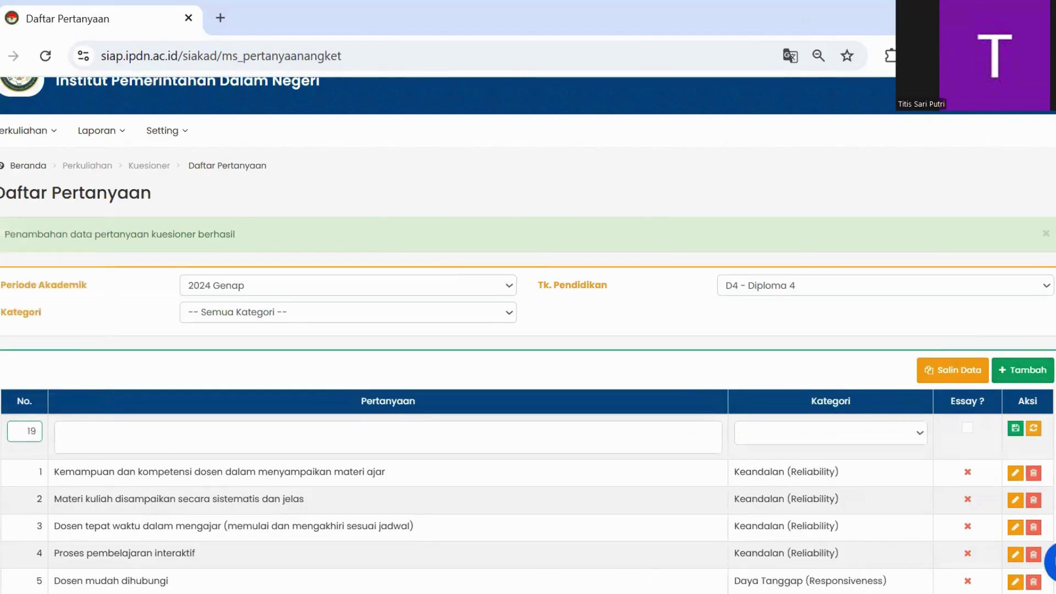
{"action": "key", "text": "alt+Tab"}
{"action": "left_click", "coordinate": [154, 434]}
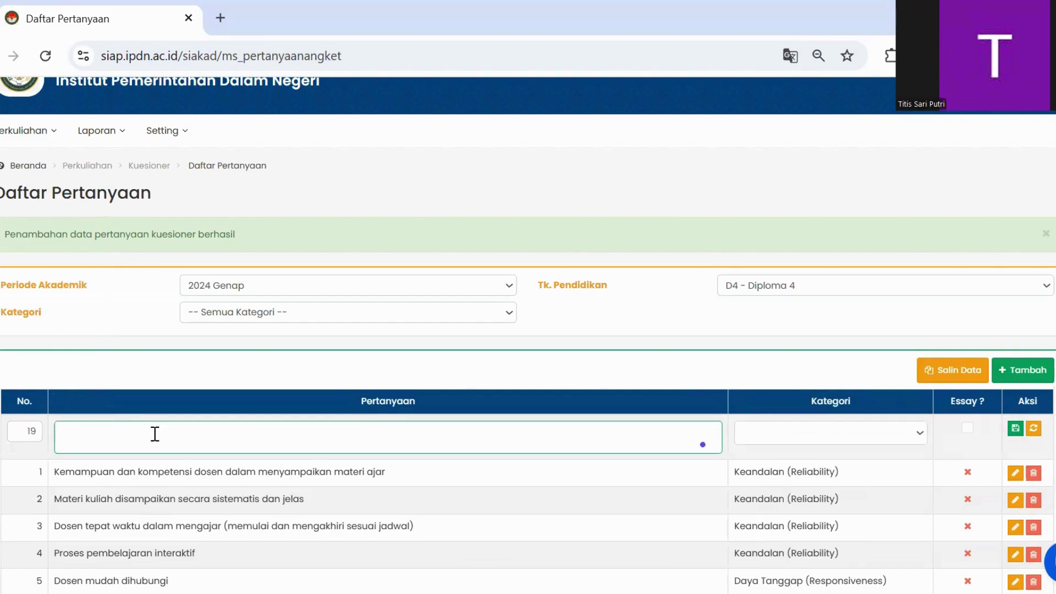
{"action": "key", "text": "alt+Tab"}
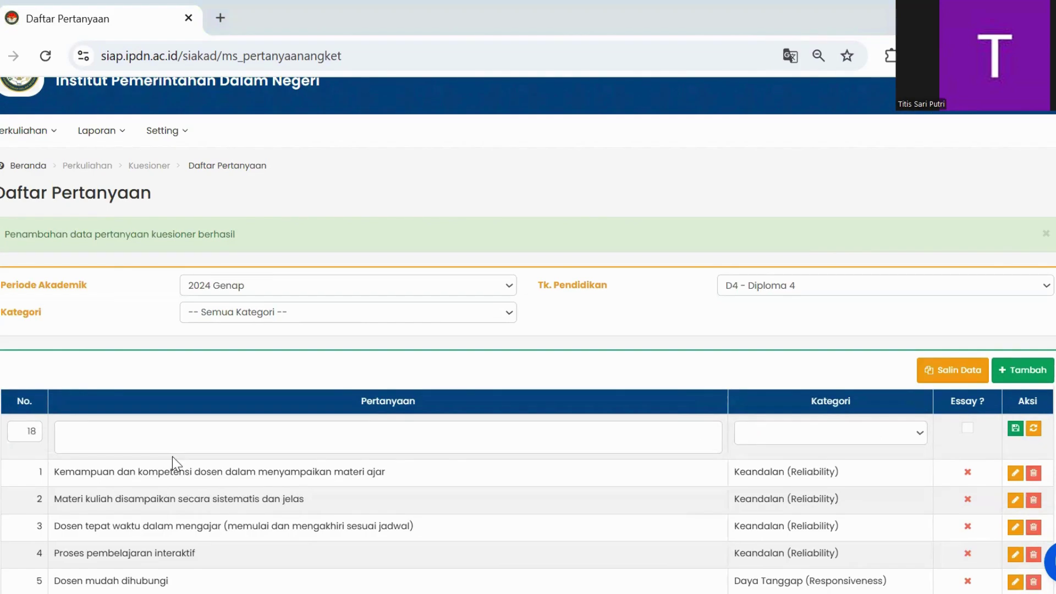
Step: Fill in question 18 with "Bahan ajar dosen mudah di akses mahasiswa", choose category Tangible and save the question
{"action": "left_click", "coordinate": [156, 439]}
{"action": "type", "text": "Bahan ajar dosen mudah di akses mahasiswa"}
{"action": "left_click", "coordinate": [831, 433]}
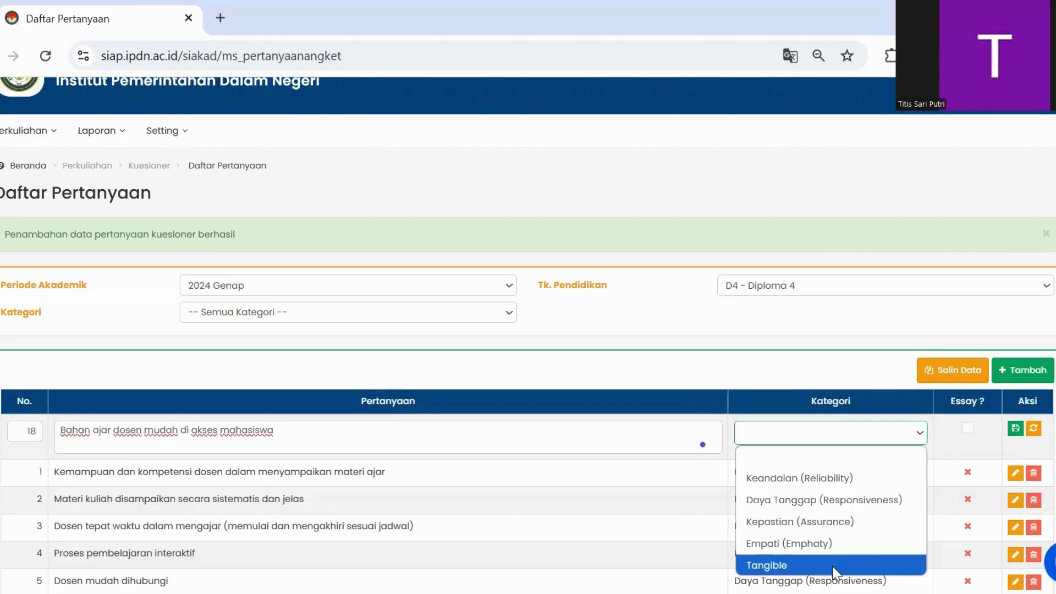
{"action": "left_click", "coordinate": [833, 566]}
{"action": "left_click", "coordinate": [1015, 428]}
Step: Add another question row numbered 19 and paste its question text
{"action": "left_click", "coordinate": [1016, 370]}
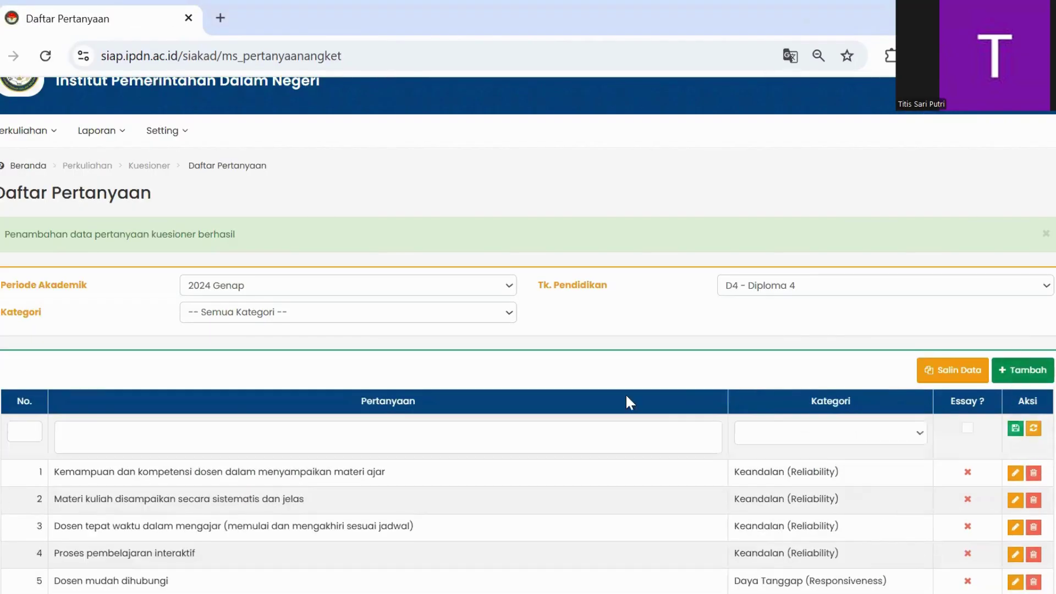
{"action": "left_click", "coordinate": [26, 430]}
{"action": "type", "text": "19"}
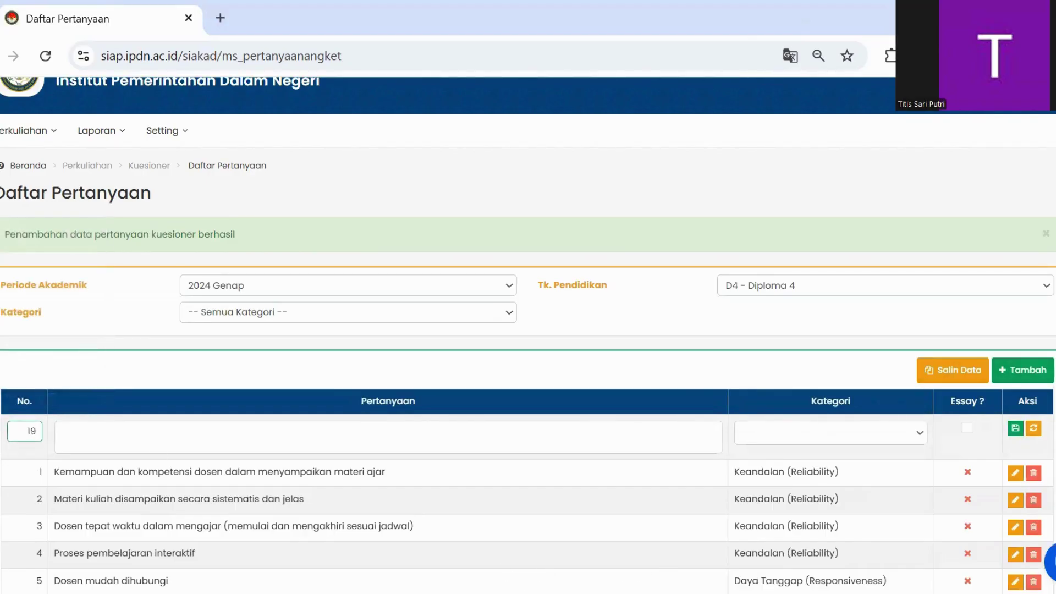
{"action": "key", "text": "alt+Tab"}
{"action": "left_click", "coordinate": [155, 435]}
{"action": "key", "text": "ctrl+v"}
Step: Enter "Bahan ajar dosen mudah di akses mahasiswa" as question 18, set its category to Tangible and save it
{"action": "left_click", "coordinate": [157, 440]}
{"action": "type", "text": "Bahan ajar dosen mudah di akses mahasiswa"}
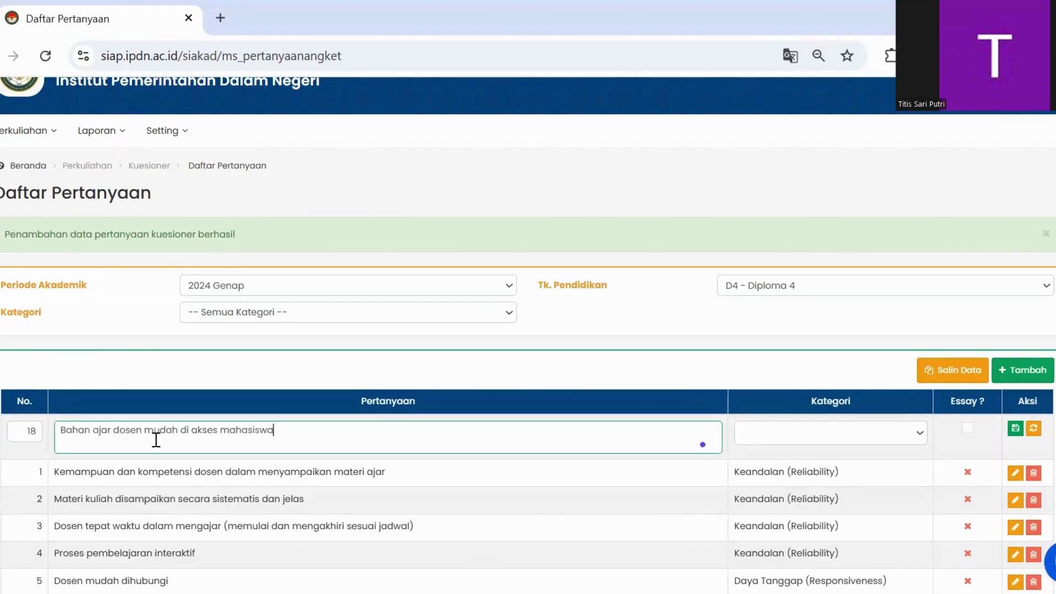
{"action": "left_click", "coordinate": [831, 433]}
{"action": "left_click", "coordinate": [833, 566]}
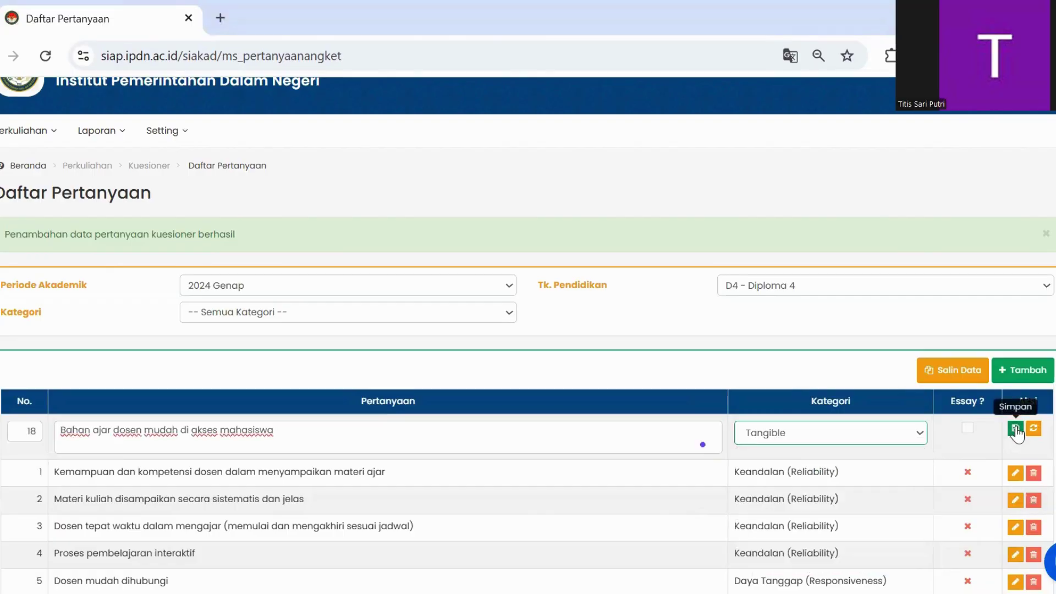
{"action": "left_click", "coordinate": [1015, 428]}
{"action": "left_click", "coordinate": [1016, 379]}
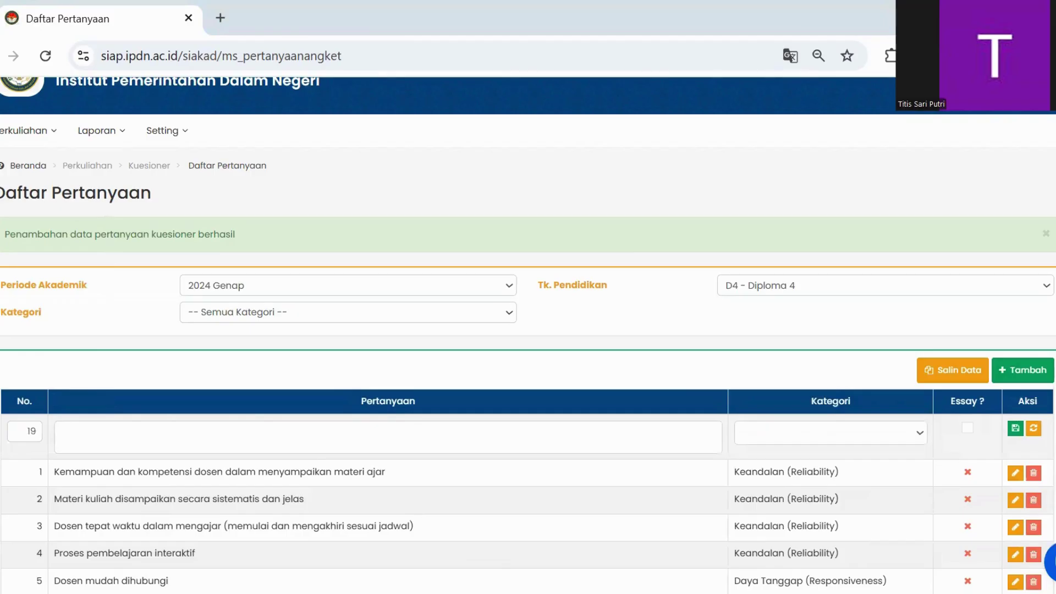
{"action": "left_click", "coordinate": [153, 433]}
{"action": "left_click", "coordinate": [1034, 428]}
Step: Fill in question 18 with "Bahan ajar dosen mudah di akses mahasiswa" under the Tangible category and save it
{"action": "left_click", "coordinate": [156, 438]}
{"action": "type", "text": "Bahan ajar dosen mudah di akses mahasiswa"}
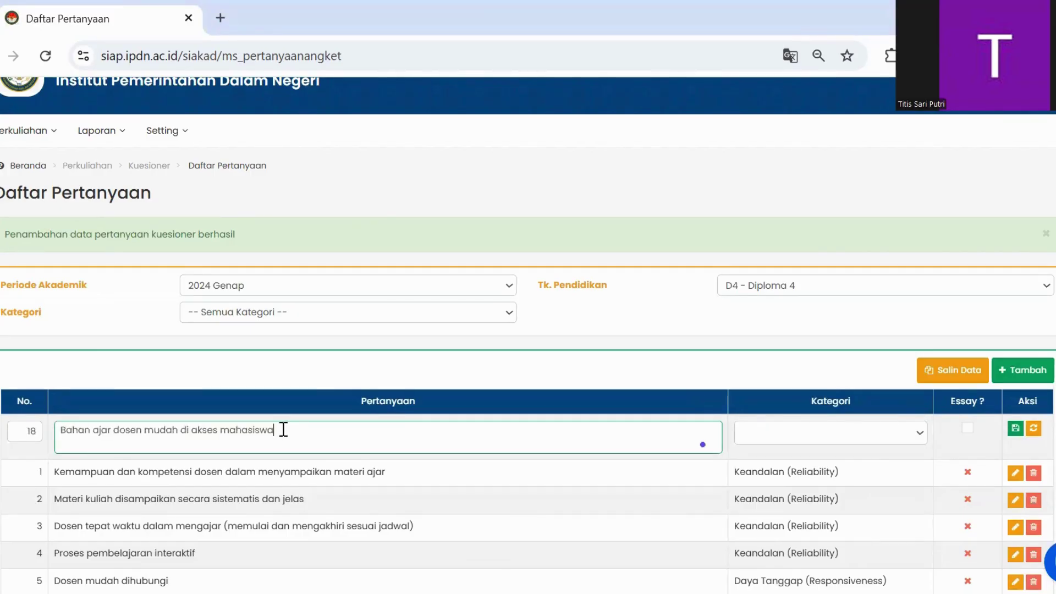
{"action": "left_click", "coordinate": [831, 434]}
{"action": "left_click", "coordinate": [833, 566]}
{"action": "left_click", "coordinate": [1016, 428]}
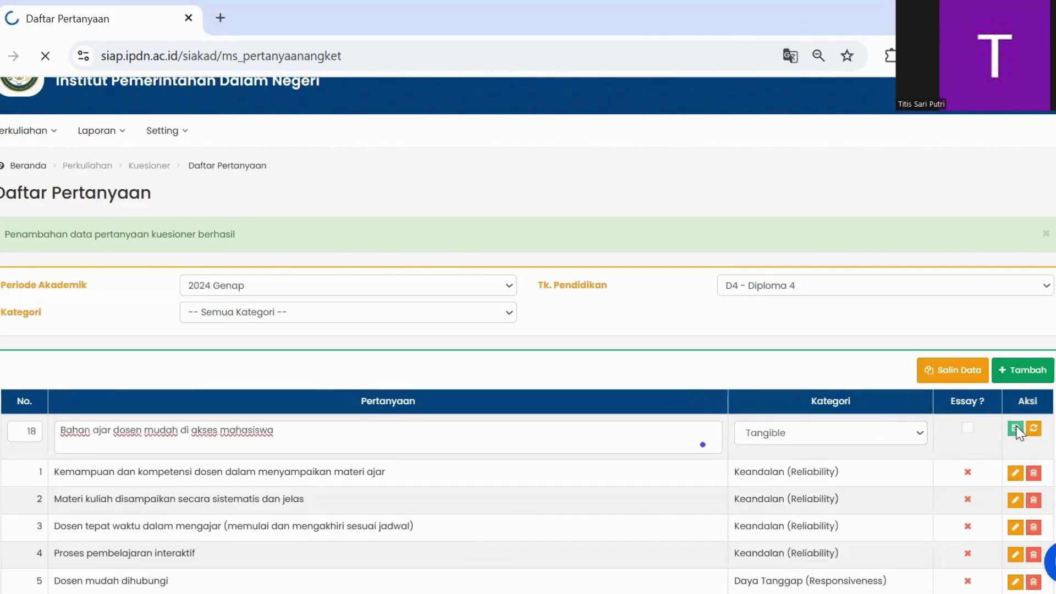
{"action": "left_click", "coordinate": [25, 431]}
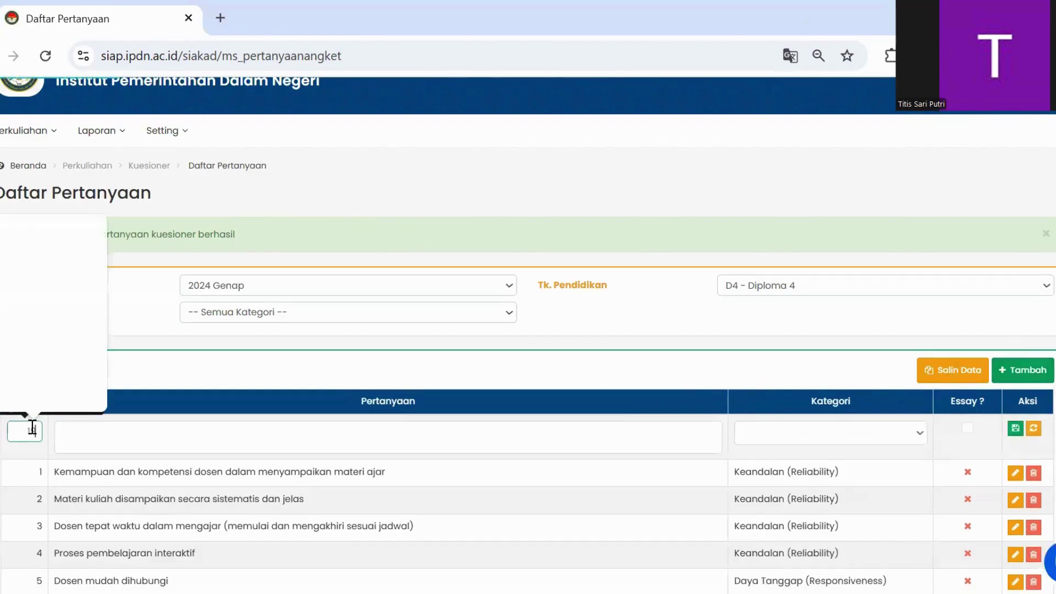
{"action": "type", "text": "19"}
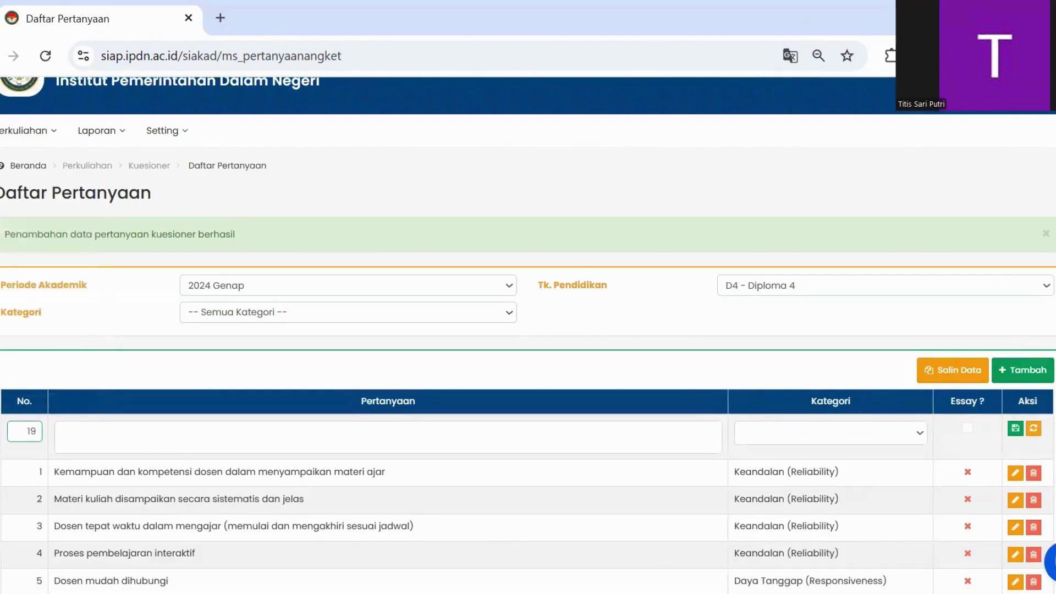
{"action": "key", "text": "alt+Tab"}
{"action": "left_click", "coordinate": [153, 434]}
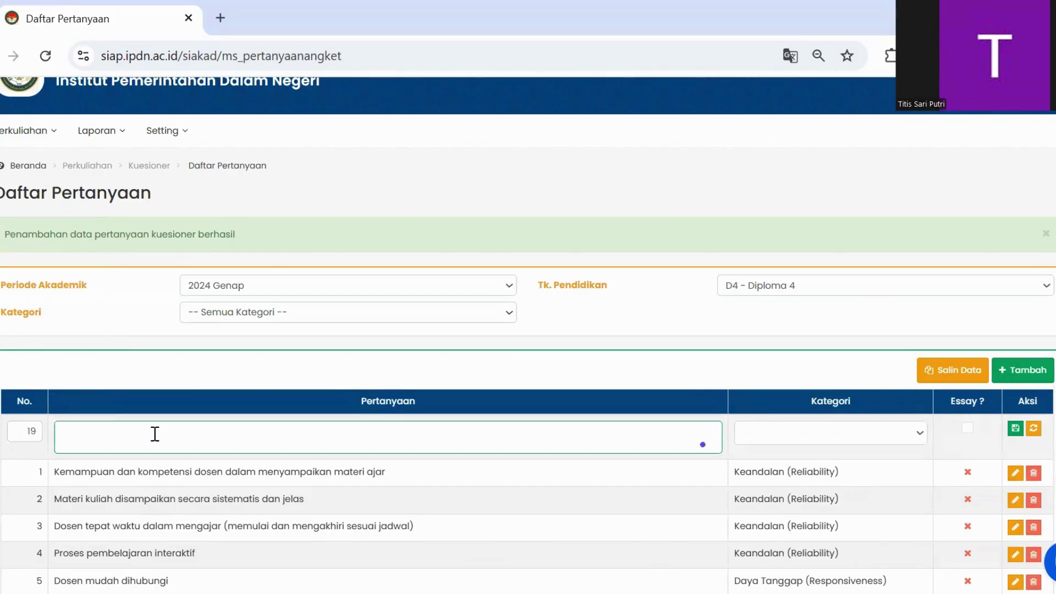
{"action": "left_click", "coordinate": [1034, 428]}
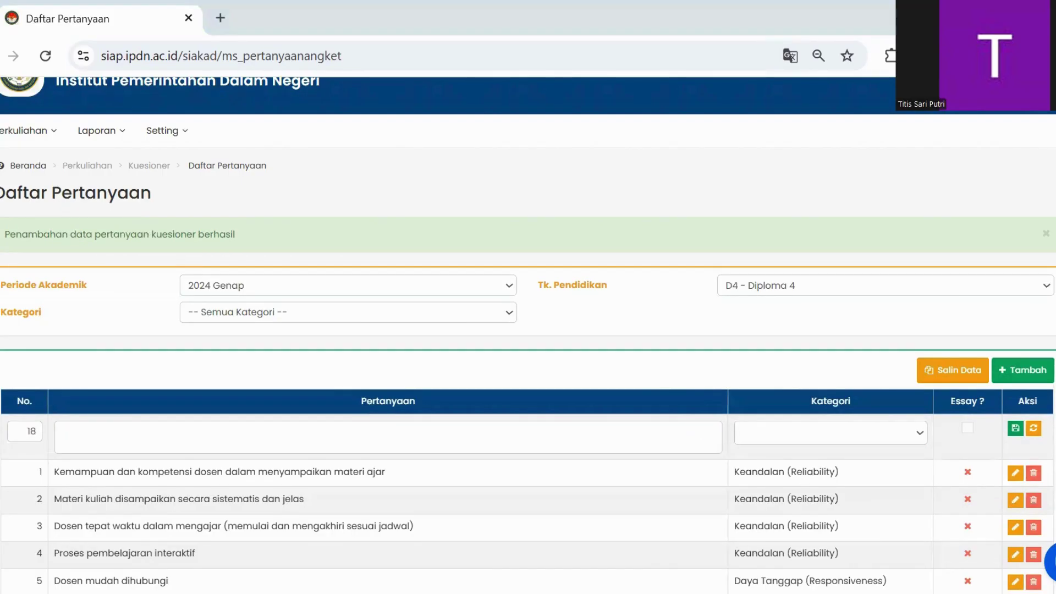
Step: Enter "Bahan ajar dosen mudah di akses mahasiswa" as question 18, assign it to Tangible and save the row
{"action": "left_click", "coordinate": [157, 437]}
{"action": "type", "text": "Bahan ajar dosen mudah di akses mahasiswa"}
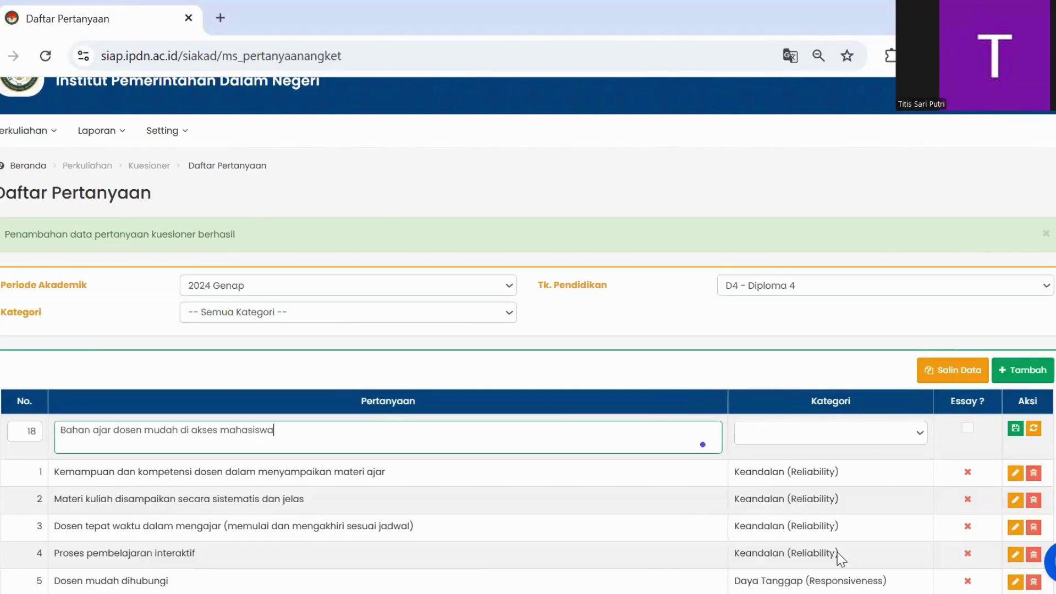
{"action": "left_click", "coordinate": [831, 433]}
{"action": "left_click", "coordinate": [833, 566]}
{"action": "left_click", "coordinate": [1016, 428]}
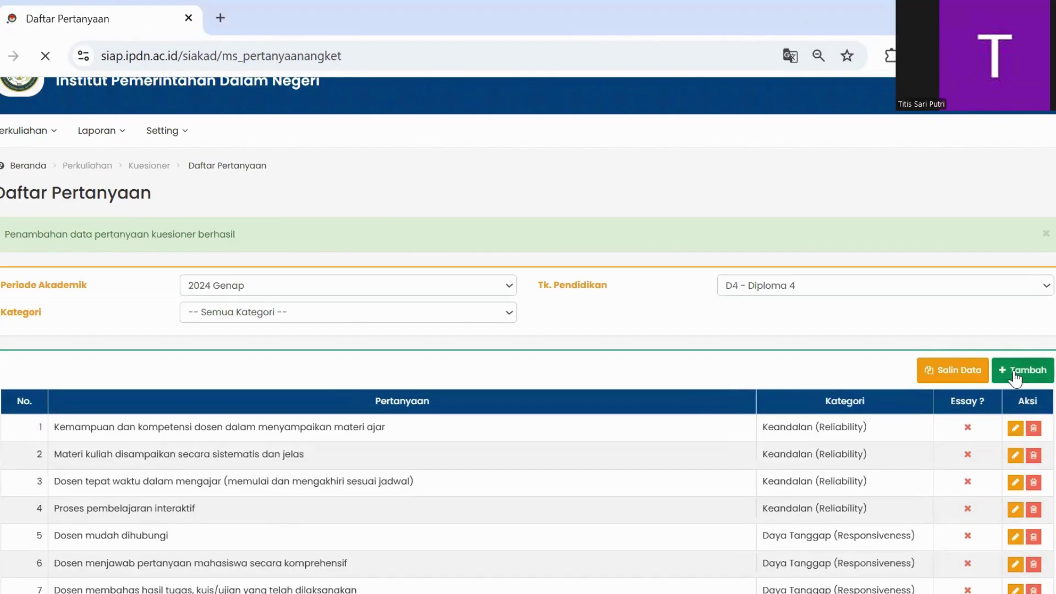
{"action": "left_click", "coordinate": [28, 427]}
{"action": "type", "text": "19"}
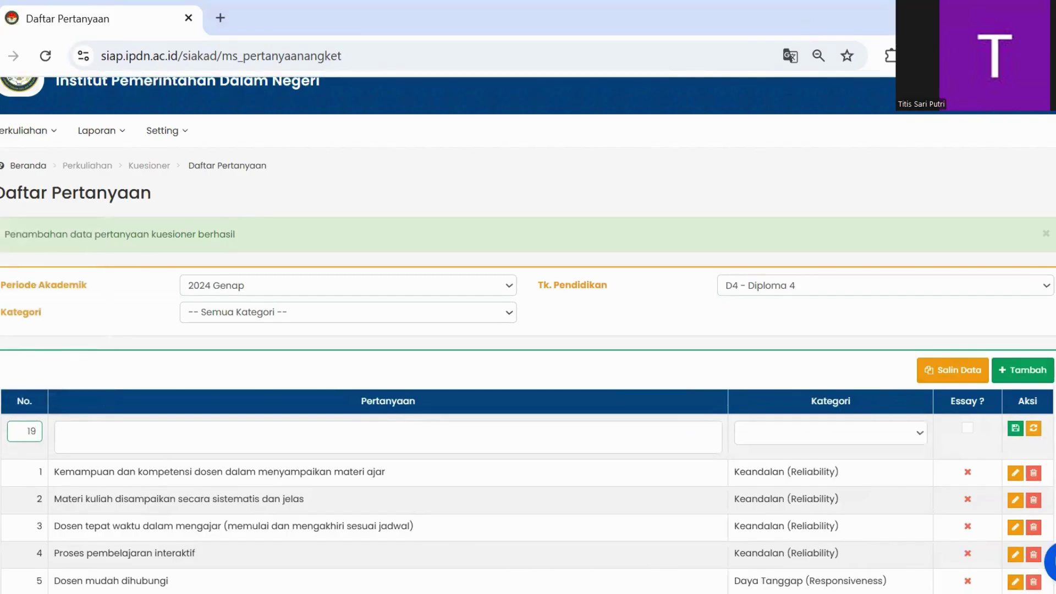
{"action": "key", "text": "Tab"}
{"action": "left_click", "coordinate": [156, 434]}
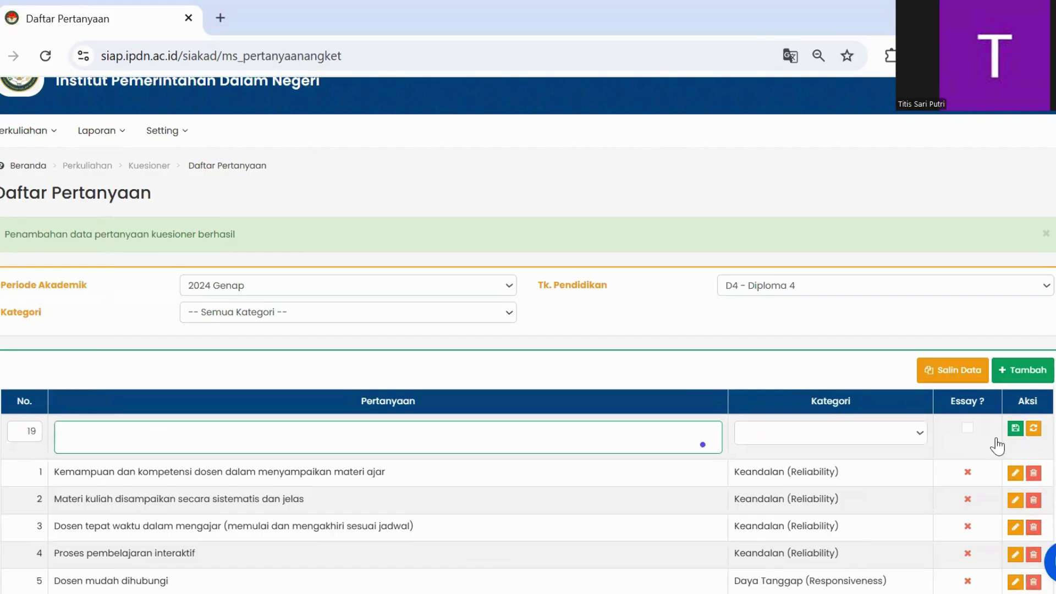
{"action": "left_click", "coordinate": [1034, 428]}
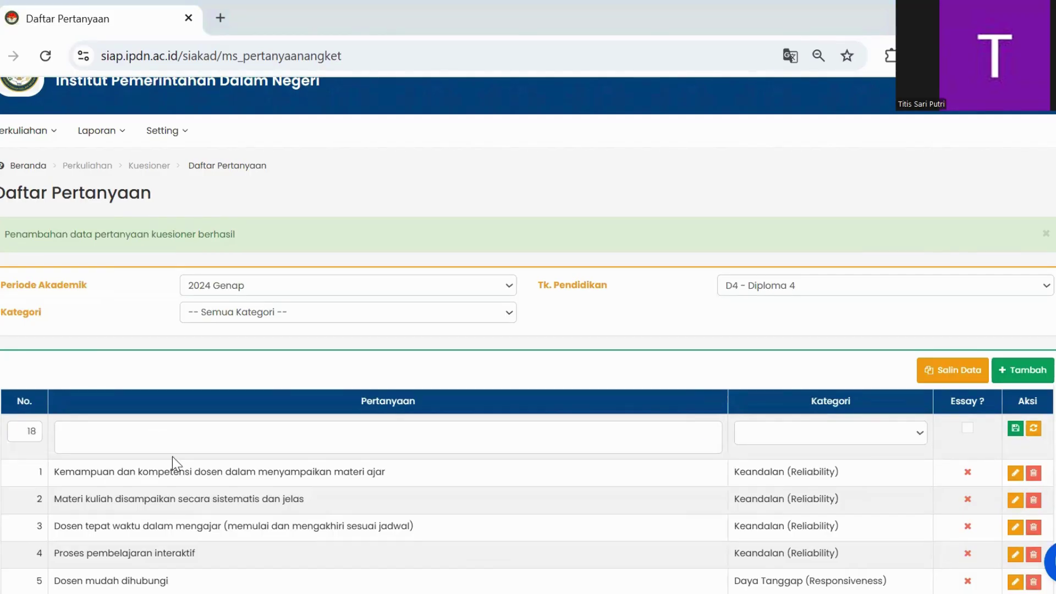
Step: Fill in question 18 with "Bahan ajar dosen mudah di akses mahasiswa", choose category Tangible and save the question
{"action": "left_click", "coordinate": [156, 438]}
{"action": "type", "text": "Bahan ajar dosen mudah di akses mahasiswa"}
{"action": "left_click", "coordinate": [830, 432]}
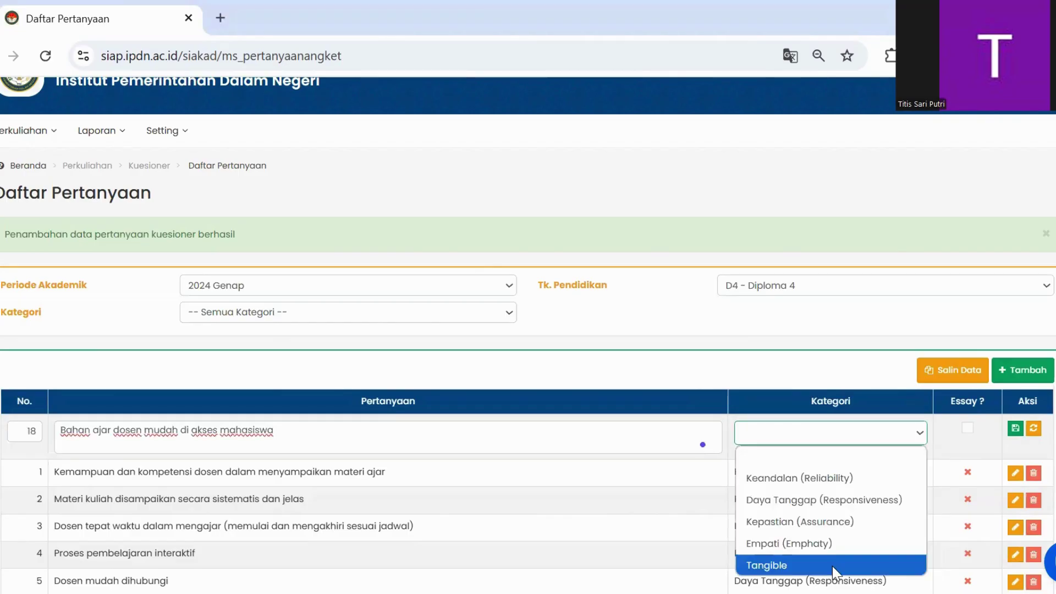
{"action": "left_click", "coordinate": [833, 566]}
{"action": "left_click", "coordinate": [1016, 428]}
{"action": "left_click", "coordinate": [1015, 372]}
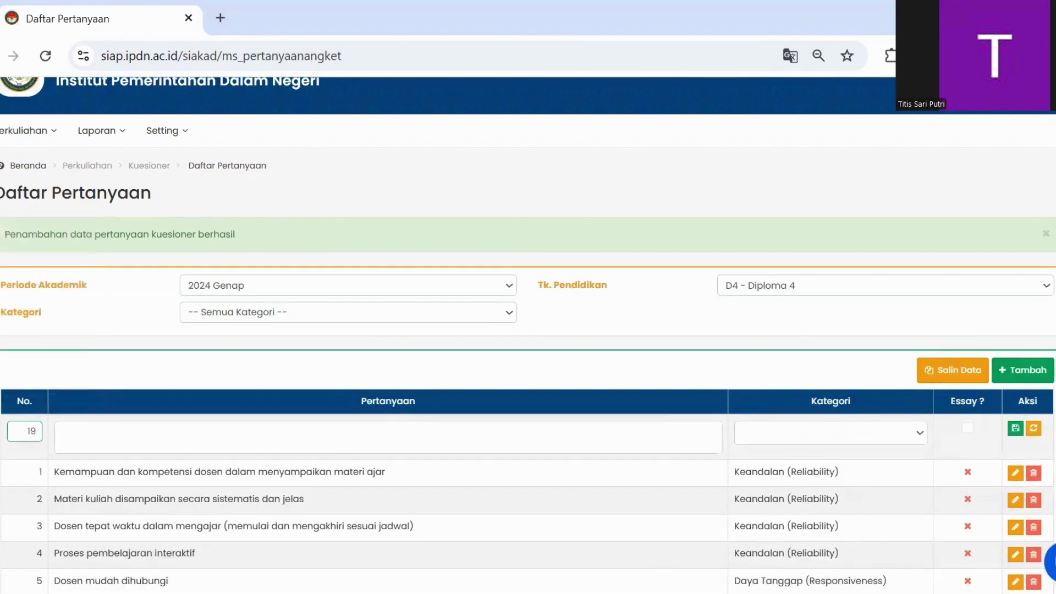
{"action": "key", "text": "Tab"}
{"action": "left_click", "coordinate": [153, 434]}
{"action": "left_click", "coordinate": [1034, 428]}
Step: Enter "Bahan ajar dosen mudah di akses mahasiswa" as question 18 in the Tangible category and save it
{"action": "left_click", "coordinate": [160, 440]}
{"action": "type", "text": "Bahan ajar dosen mudah di akses mahasiswa"}
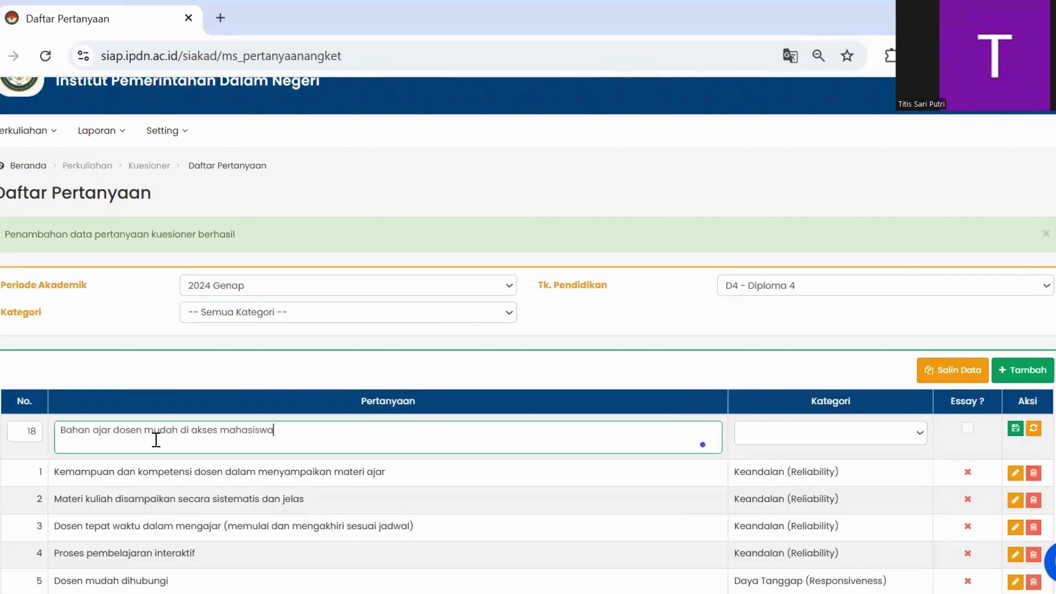
{"action": "left_click", "coordinate": [833, 566]}
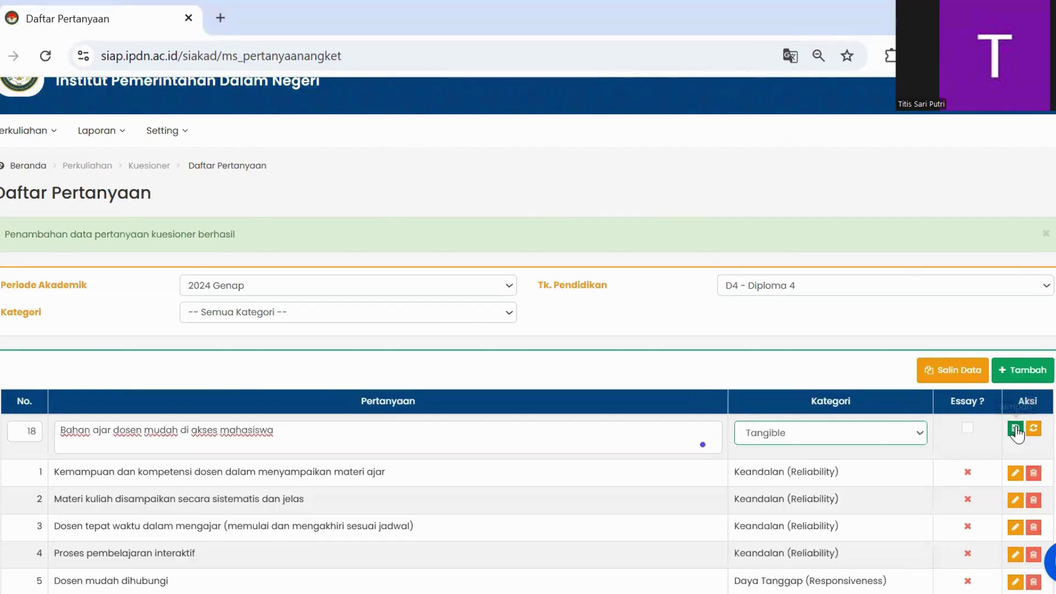
{"action": "left_click", "coordinate": [1016, 428]}
{"action": "left_click", "coordinate": [1016, 372]}
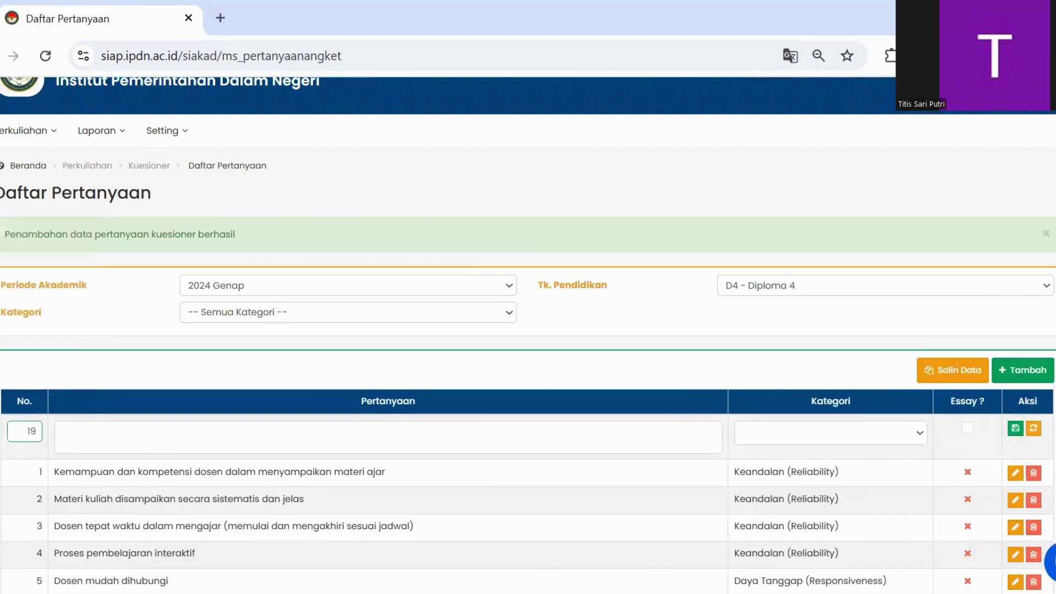
{"action": "key", "text": "alt+Tab"}
{"action": "left_click", "coordinate": [156, 434]}
Step: Complete question 18 with the text "Bahan ajar dosen mudah di akses mahasiswa" and category Tangible, and save it
{"action": "left_click", "coordinate": [173, 443]}
{"action": "type", "text": "Bahan ajar dosen mudah di akses mahasiswa"}
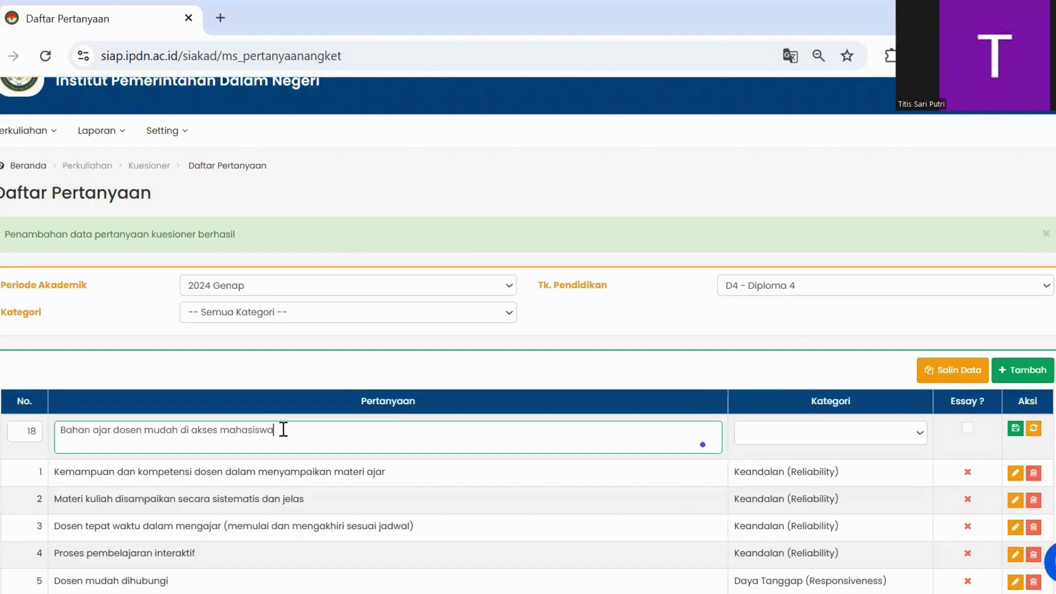
{"action": "left_click", "coordinate": [883, 433]}
{"action": "left_click", "coordinate": [833, 566]}
{"action": "left_click", "coordinate": [1016, 429]}
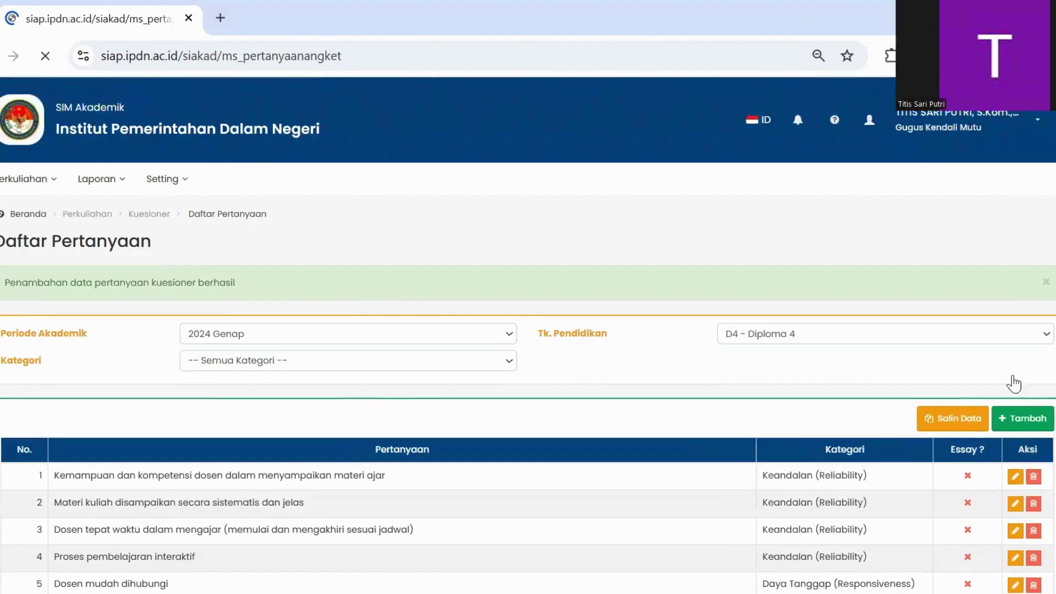
{"action": "left_click", "coordinate": [1015, 379]}
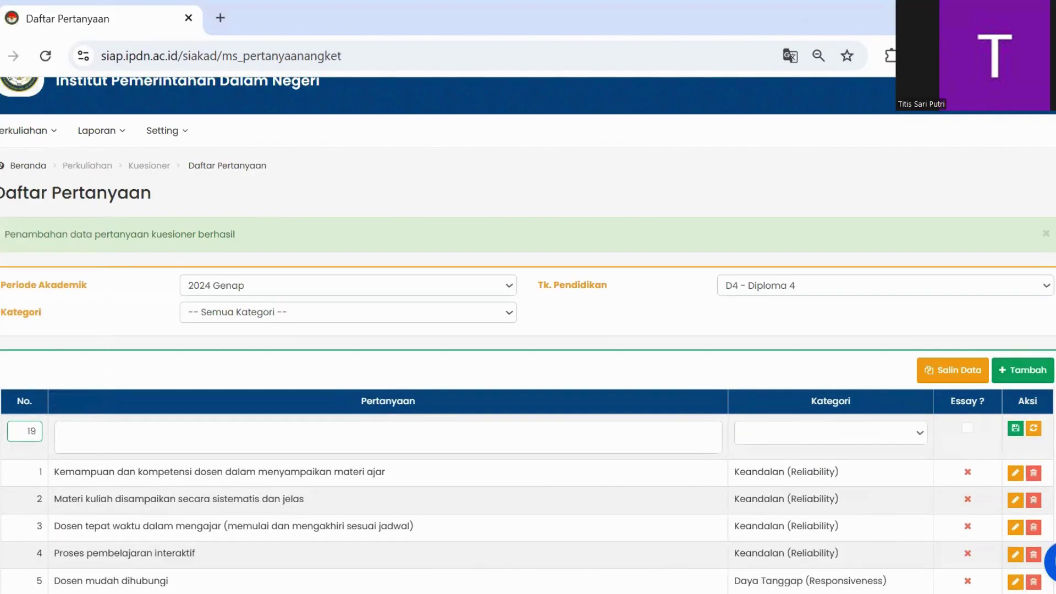
{"action": "key", "text": "alt+Tab"}
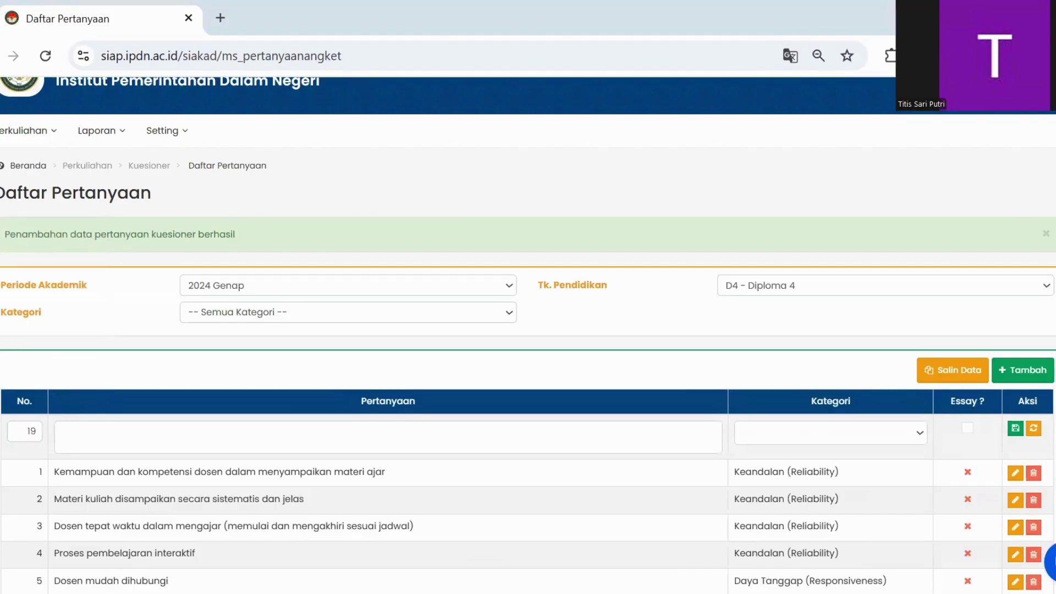
{"action": "left_click", "coordinate": [154, 434]}
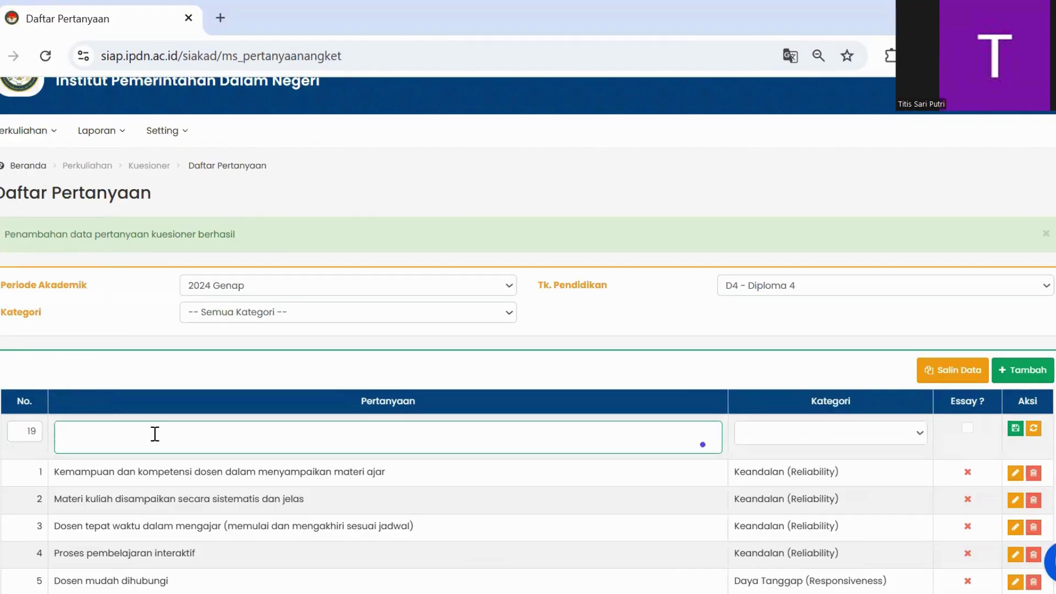
{"action": "key", "text": "alt+Tab"}
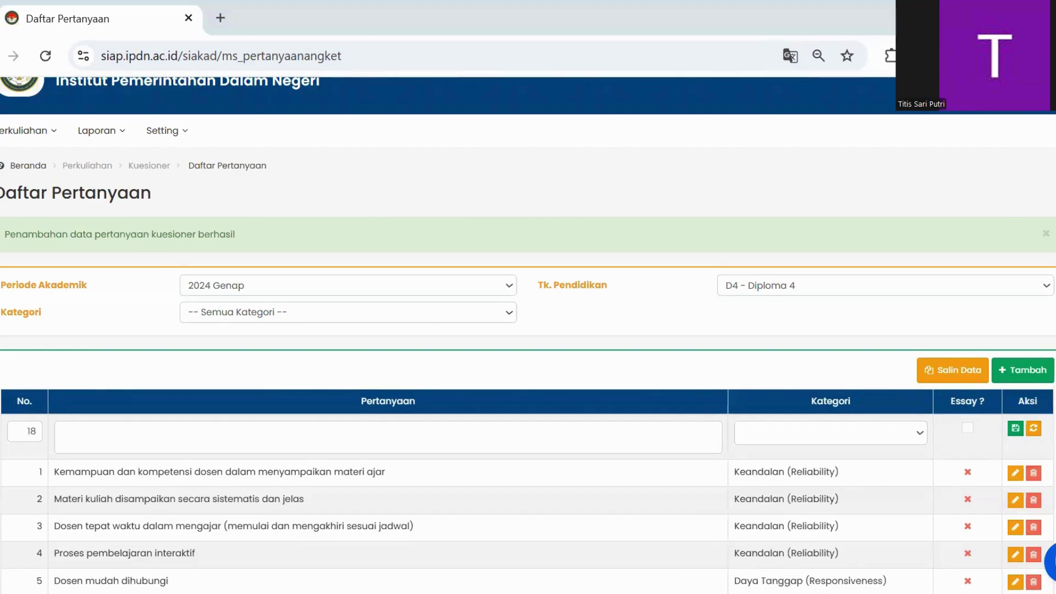
Step: Enter "Bahan ajar dosen mudah di akses mahasiswa" as question 18, assign it to the Tangible category and save it
{"action": "left_click", "coordinate": [156, 440]}
{"action": "type", "text": "Bahan ajar dosen mudah di akses mahasiswa"}
{"action": "left_click", "coordinate": [882, 436]}
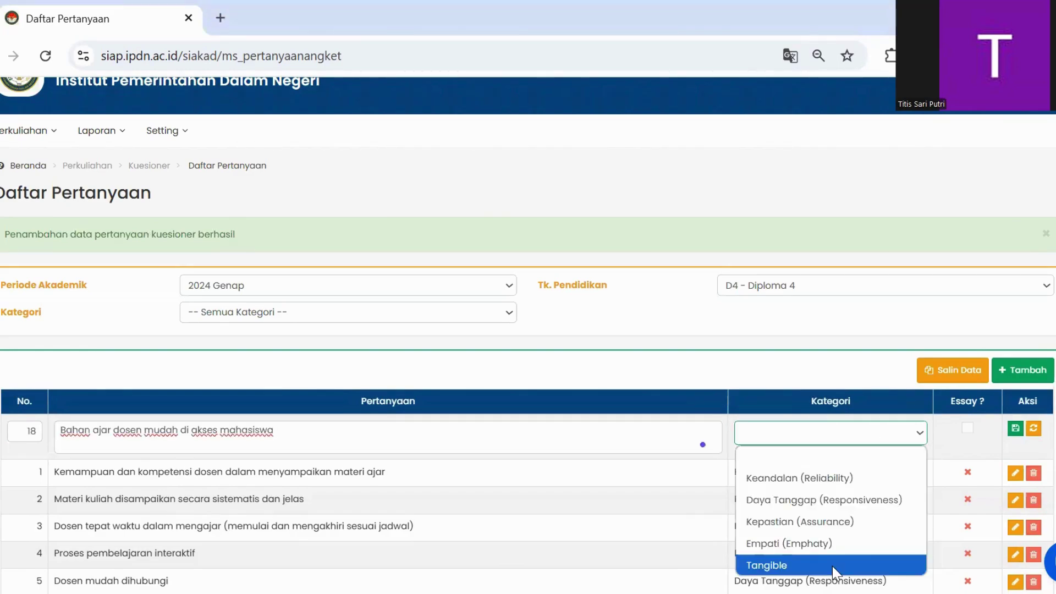
{"action": "left_click", "coordinate": [833, 566]}
{"action": "left_click", "coordinate": [1015, 428]}
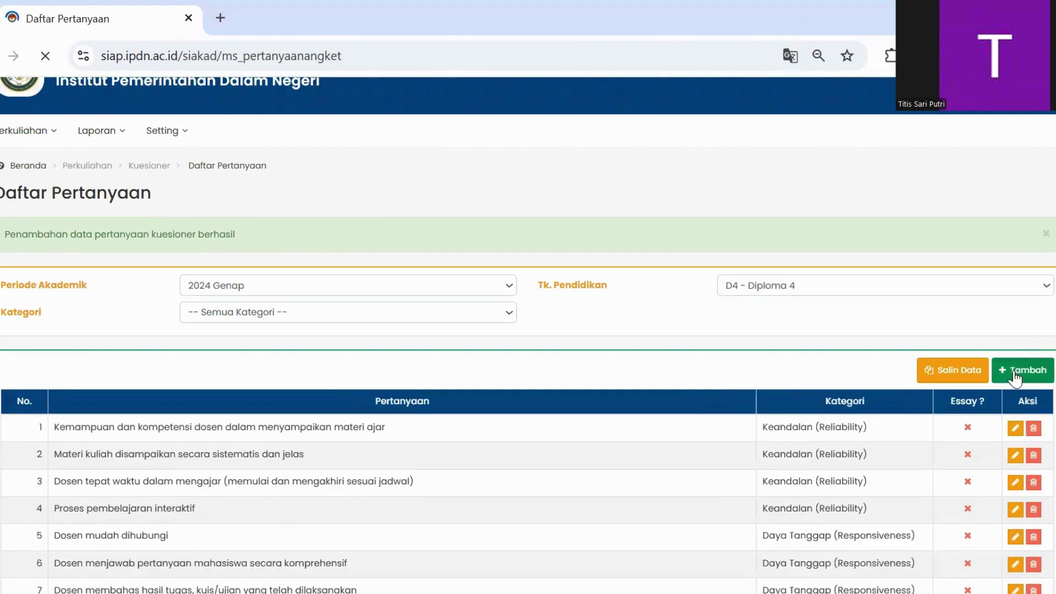
Step: Add question 19, "Dosen berpenampilan rapi dan sopan", with category Tangible, save it and check the complete question list
{"action": "left_click", "coordinate": [1023, 370]}
{"action": "left_click", "coordinate": [25, 432]}
{"action": "type", "text": "19"}
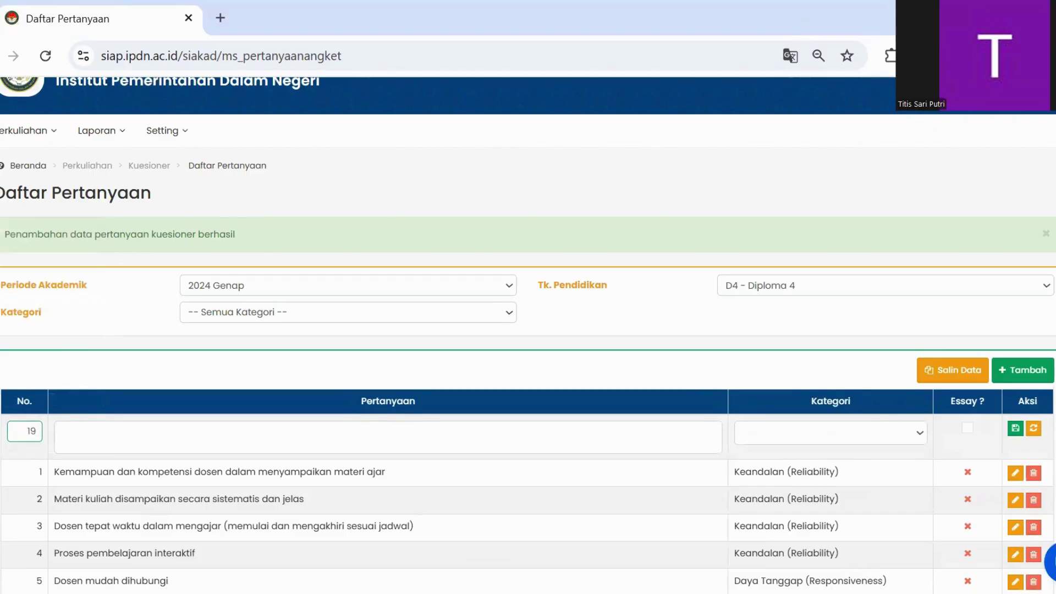
{"action": "key", "text": "alt+Tab"}
{"action": "left_click", "coordinate": [154, 434]}
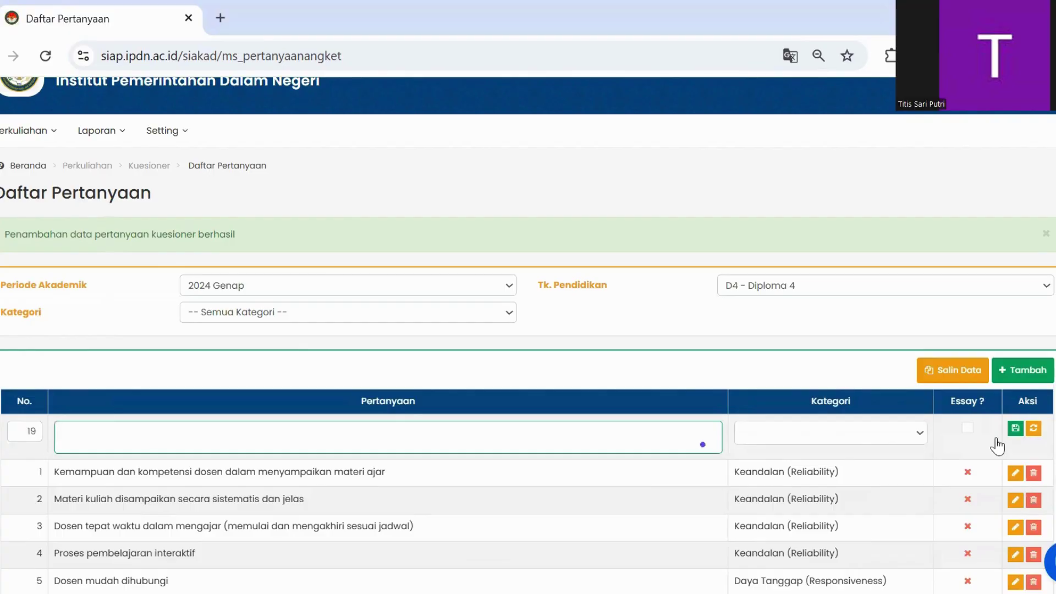
{"action": "type", "text": "Dosen berpenampilan rapi dan sopan"}
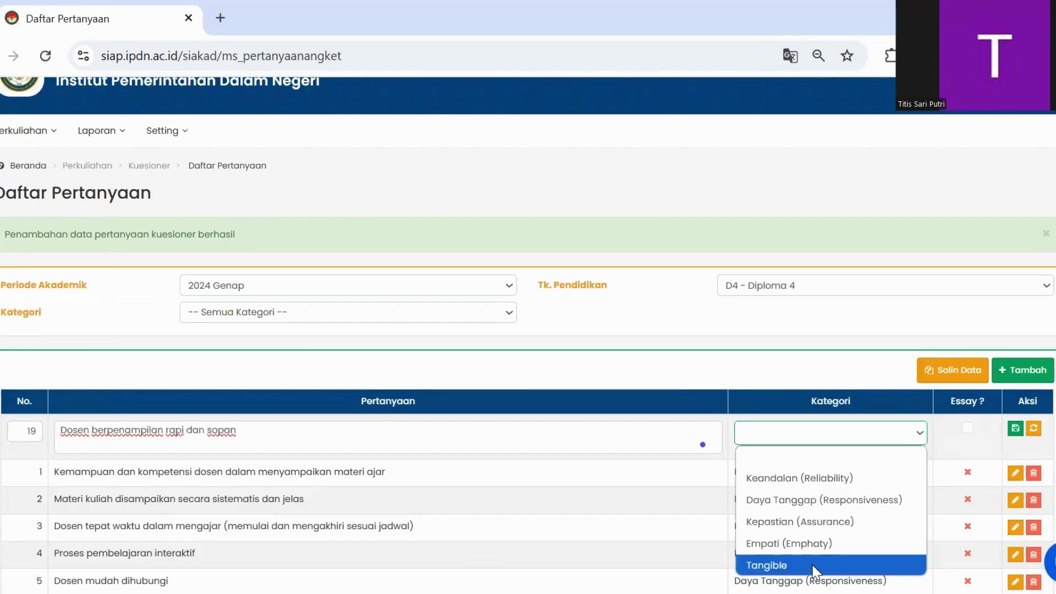
{"action": "left_click", "coordinate": [814, 566]}
{"action": "left_click", "coordinate": [1016, 428]}
{"action": "scroll", "coordinate": [524, 539], "scroll_direction": "down", "scroll_amount": 8}
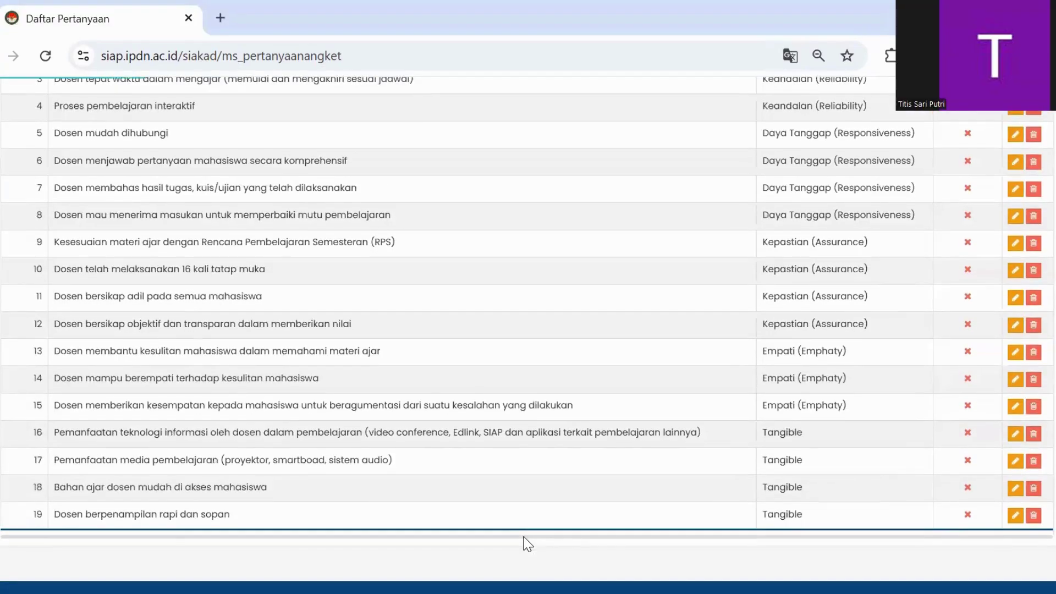
{"action": "scroll", "coordinate": [527, 544], "scroll_direction": "up", "scroll_amount": 7}
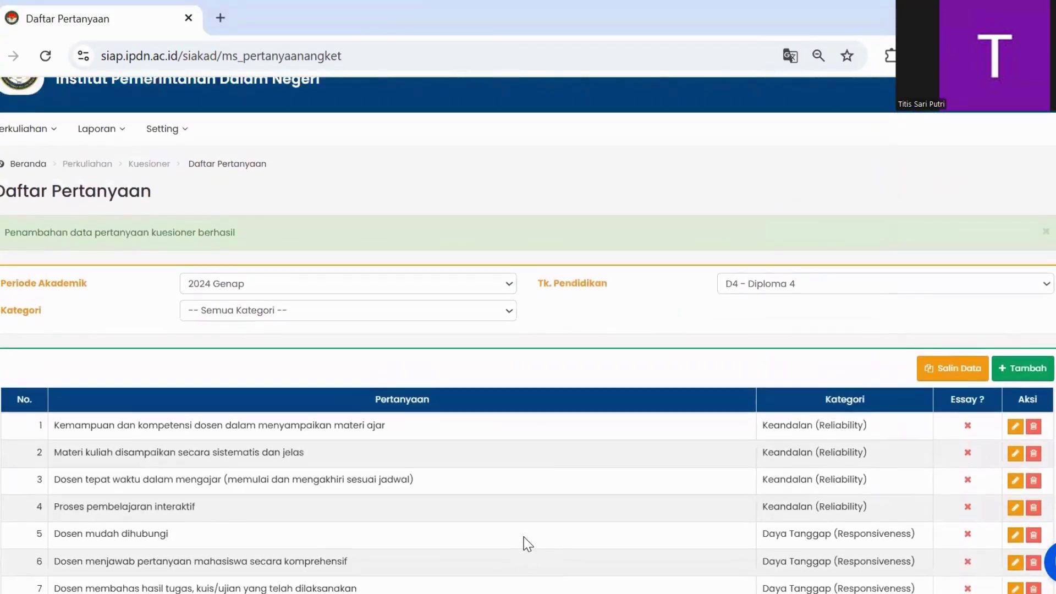
{"action": "scroll", "coordinate": [527, 544], "scroll_direction": "up", "scroll_amount": 1}
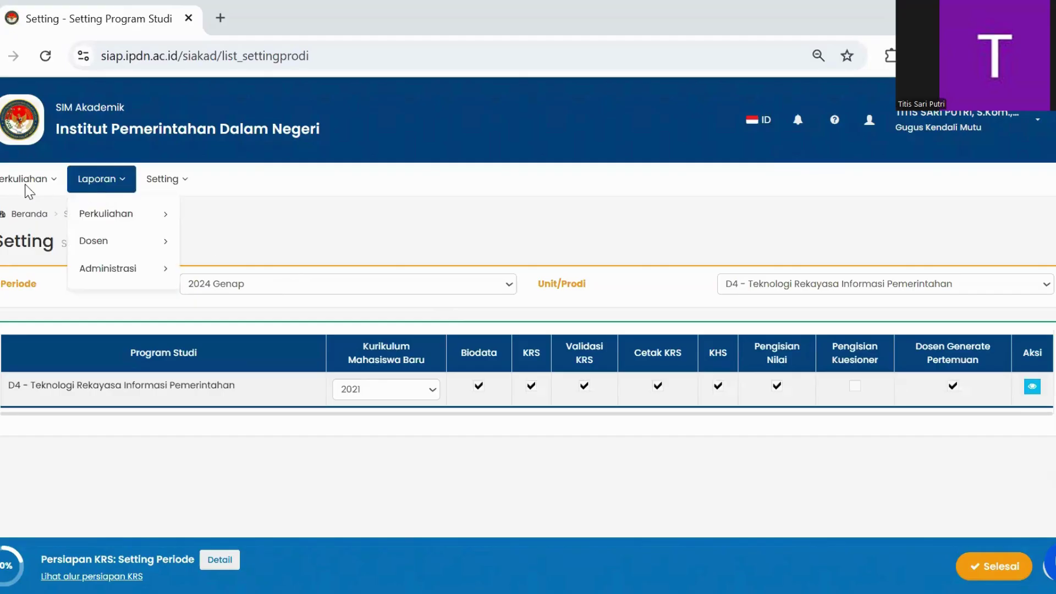
{"action": "mouse_move", "coordinate": [16, 184]}
{"action": "mouse_move", "coordinate": [41, 220]}
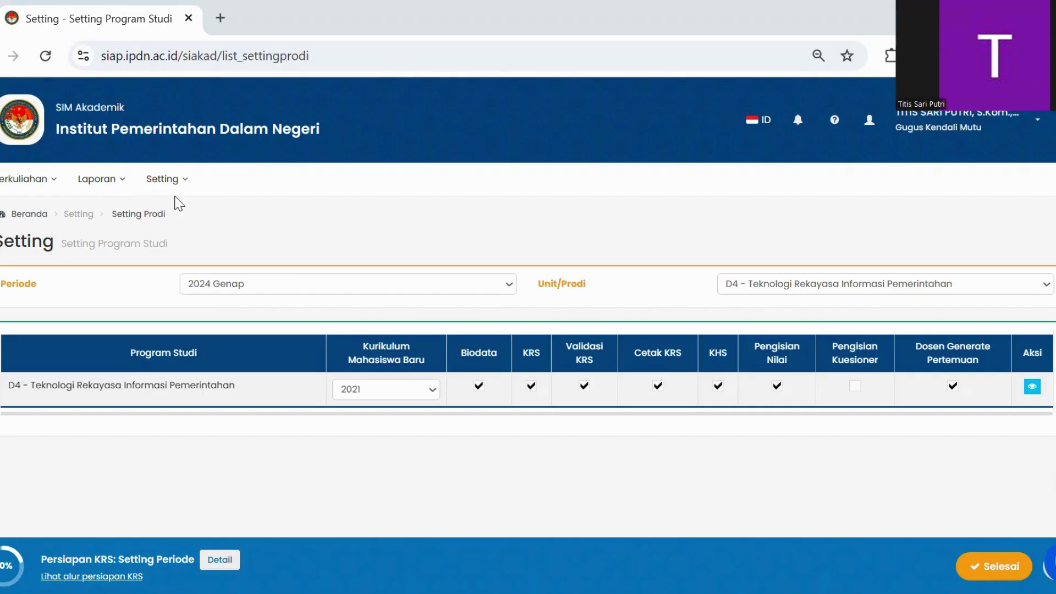
{"action": "mouse_move", "coordinate": [157, 190]}
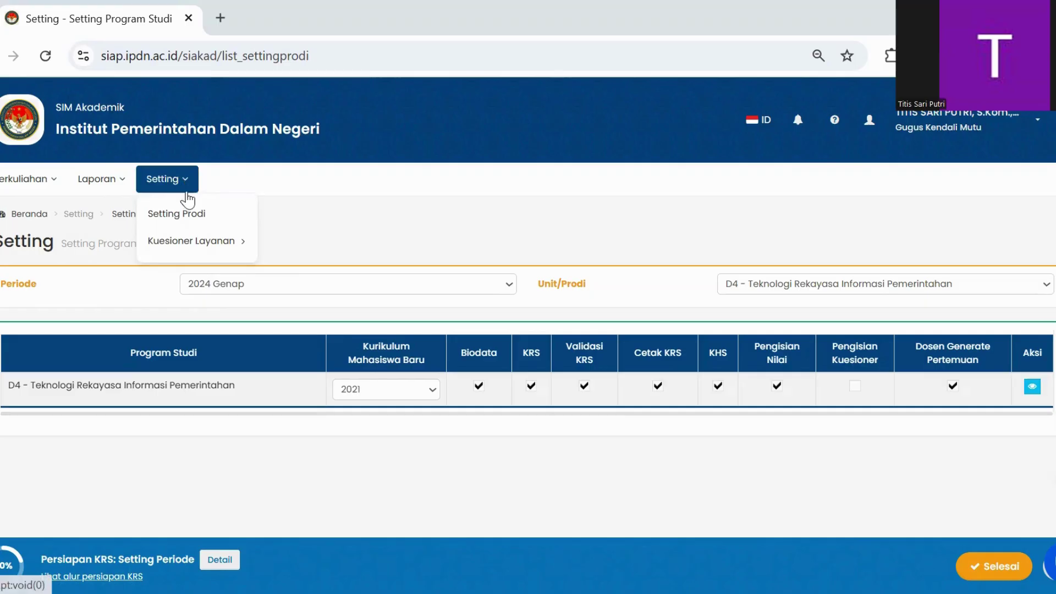
Step: Open the study program settings and check the available new-student curriculum years for D4 - Teknologi Rekayasa Informasi Pemerintahan
{"action": "left_click", "coordinate": [228, 228]}
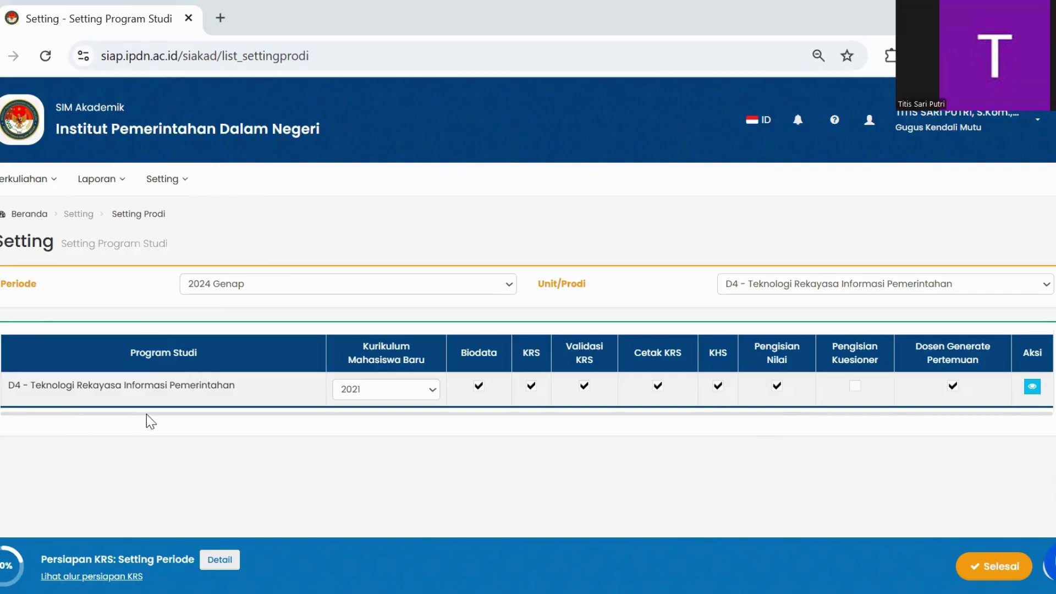
{"action": "left_click", "coordinate": [432, 397]}
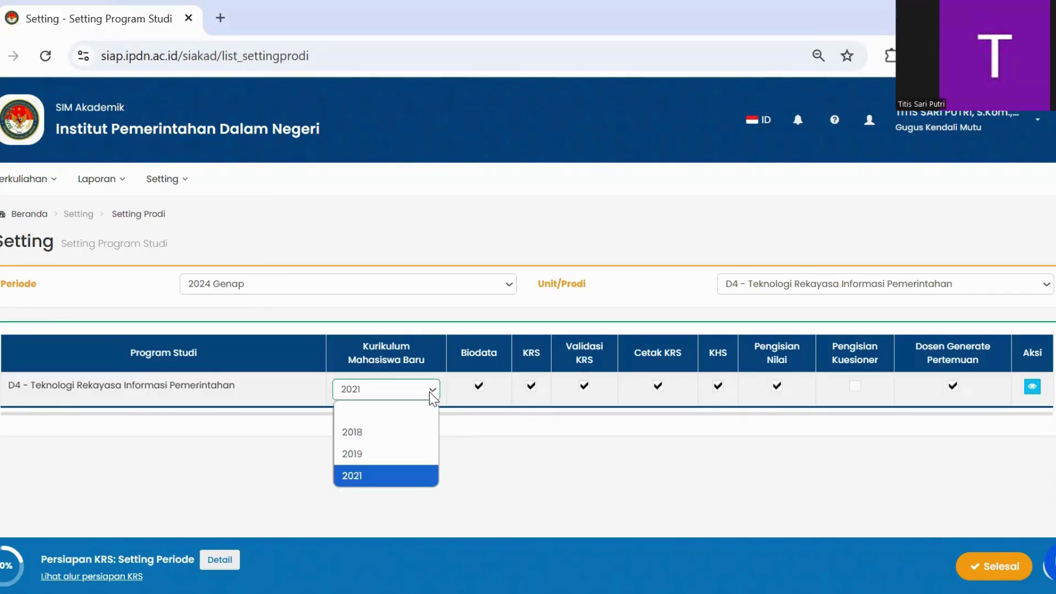
{"action": "left_click", "coordinate": [433, 398]}
{"action": "left_click", "coordinate": [428, 395]}
{"action": "left_click", "coordinate": [486, 430]}
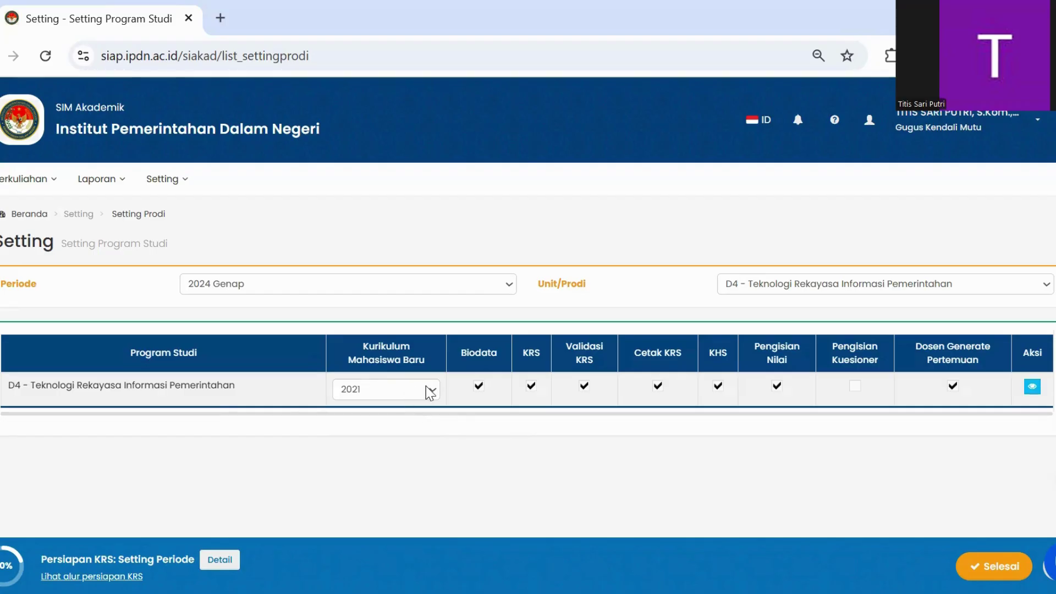
{"action": "left_click", "coordinate": [426, 386]}
{"action": "left_click", "coordinate": [509, 453]}
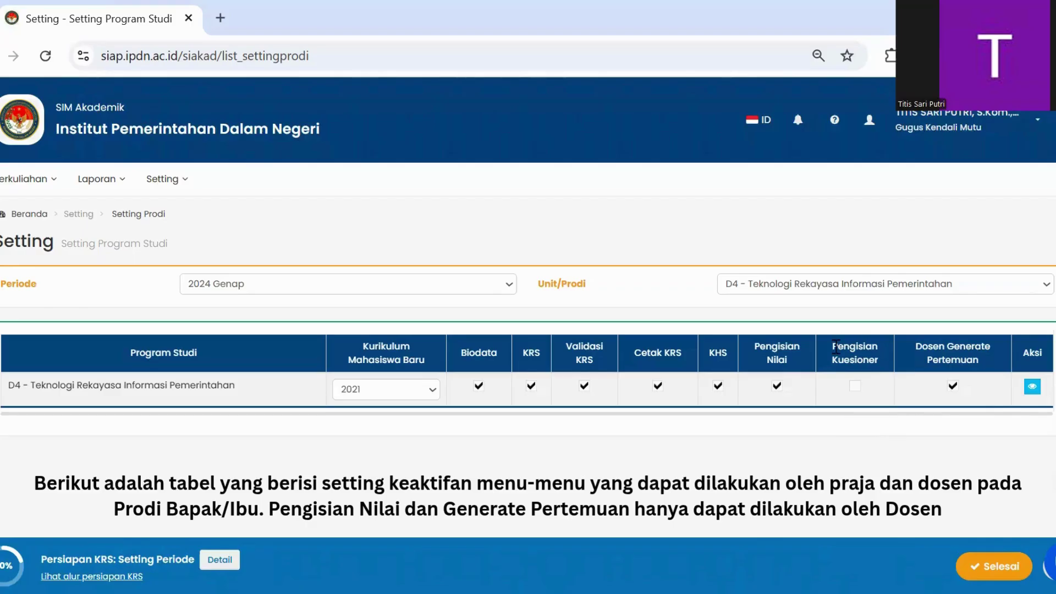
Step: Enable Pengisian Kuesioner for the D4 - Teknologi Rekayasa Informasi Pemerintahan program in the 2024 Genap period
{"action": "left_click", "coordinate": [856, 386]}
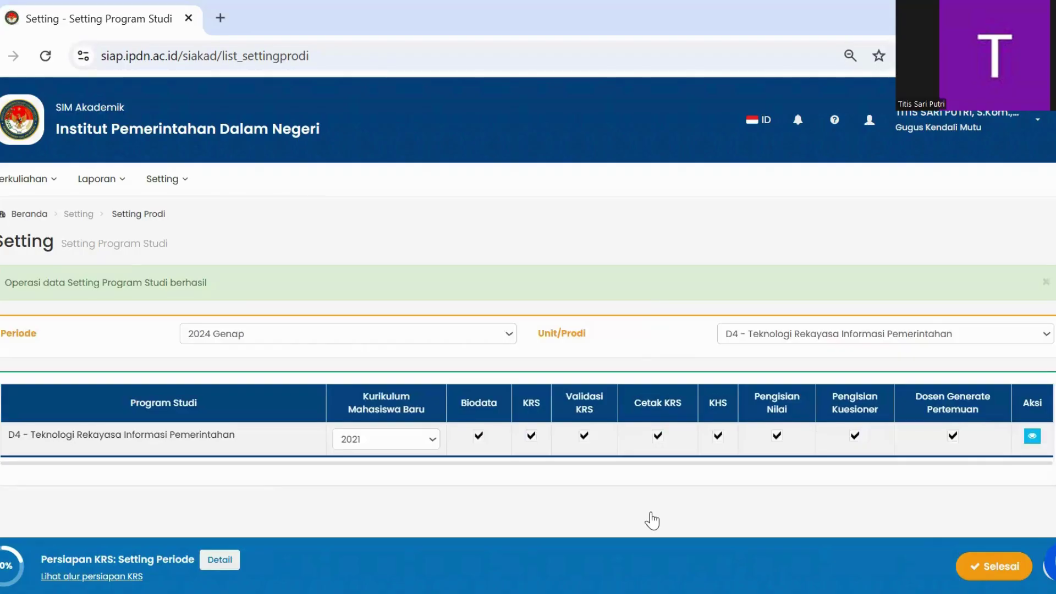
{"action": "scroll", "coordinate": [649, 518], "scroll_direction": "down", "scroll_amount": 1}
{"action": "scroll", "coordinate": [649, 519], "scroll_direction": "up", "scroll_amount": 1}
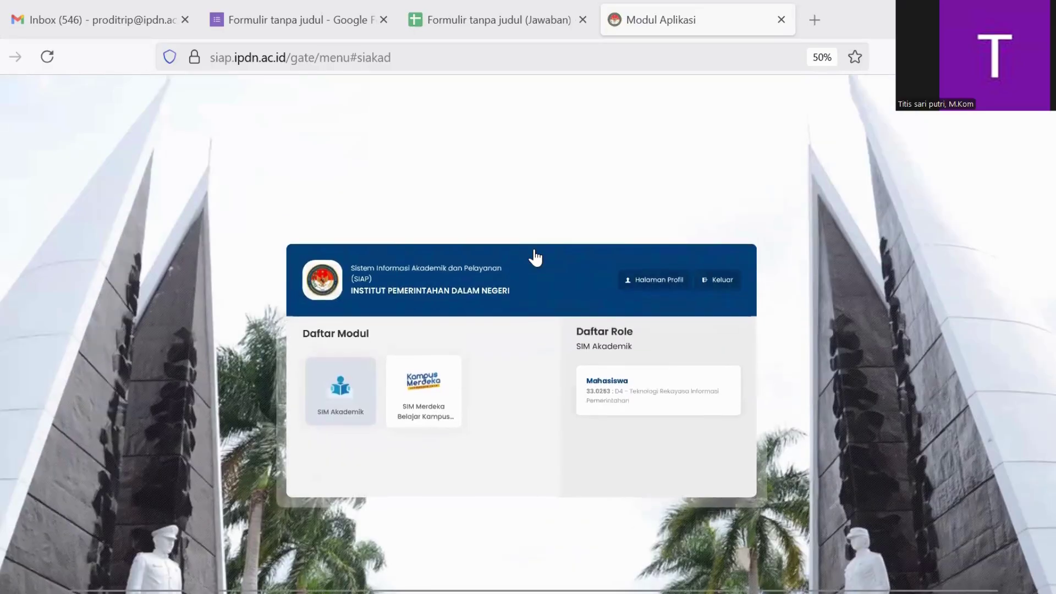
Step: In the student's browser session, enter SIM Akademik as Mahasiswa, dismiss the biodata reminder and open Kartu Hasil Studi
{"action": "scroll", "coordinate": [535, 257], "scroll_direction": "down", "scroll_amount": 1}
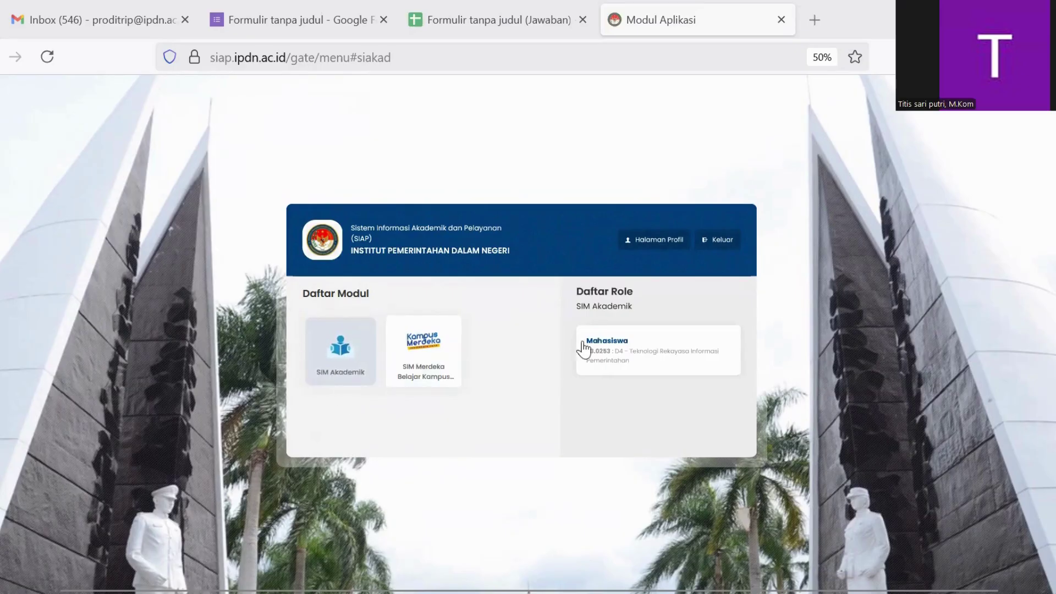
{"action": "left_click", "coordinate": [652, 350]}
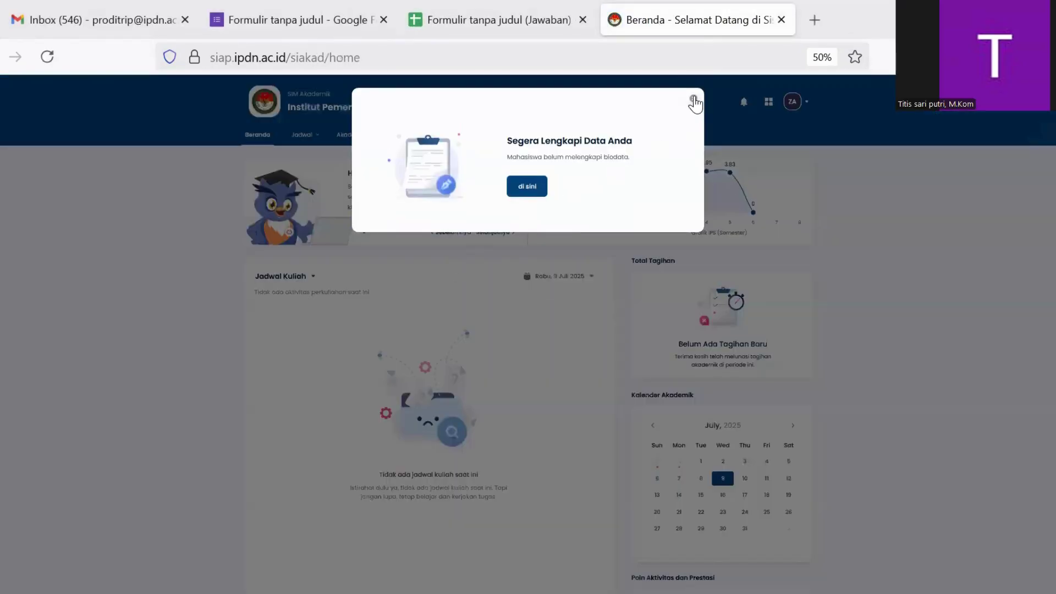
{"action": "left_click", "coordinate": [694, 100]}
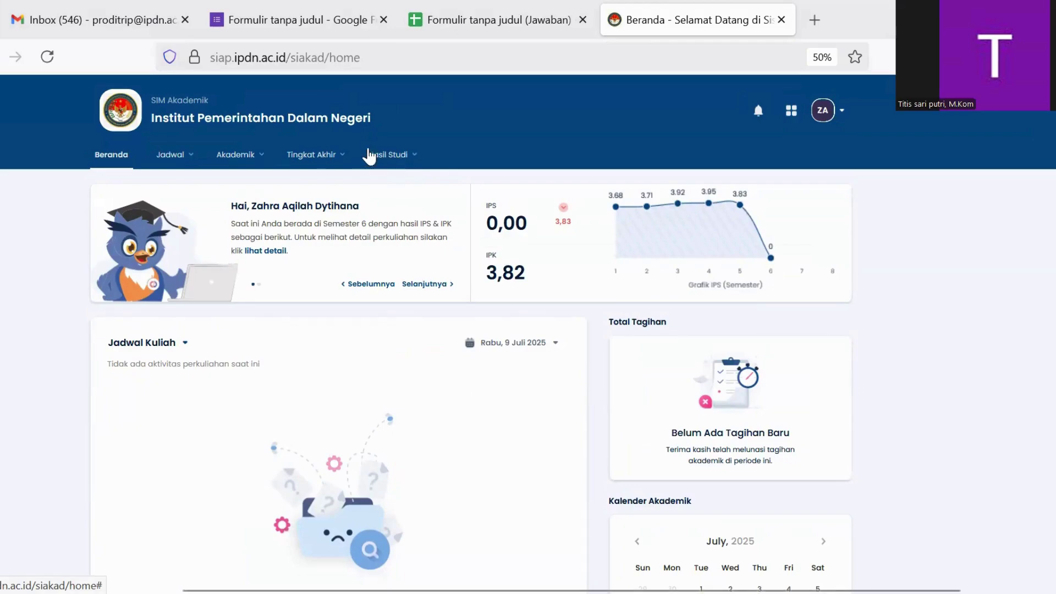
{"action": "left_click", "coordinate": [396, 159]}
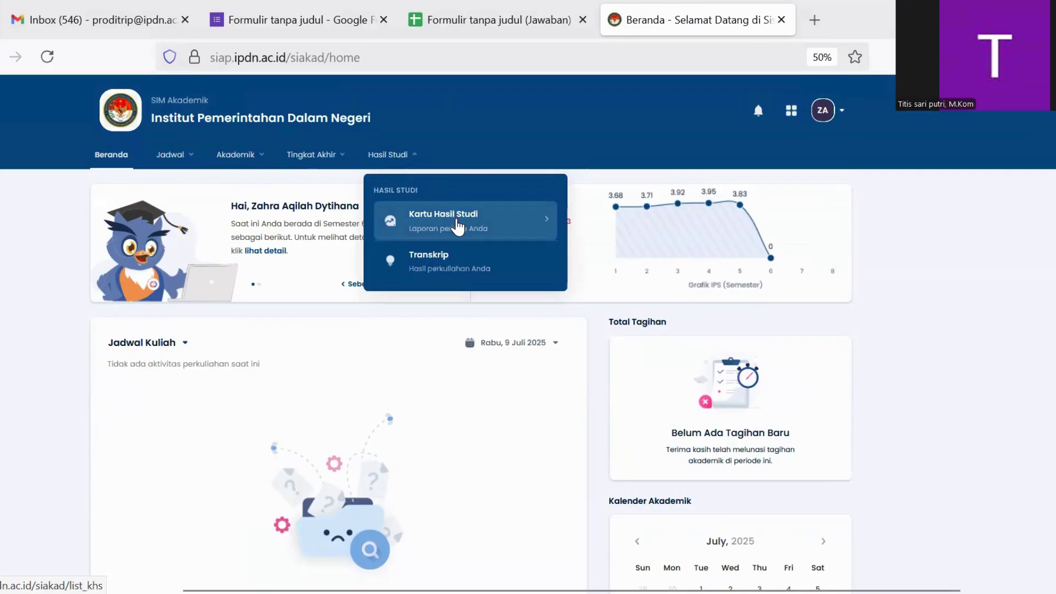
{"action": "left_click", "coordinate": [492, 226]}
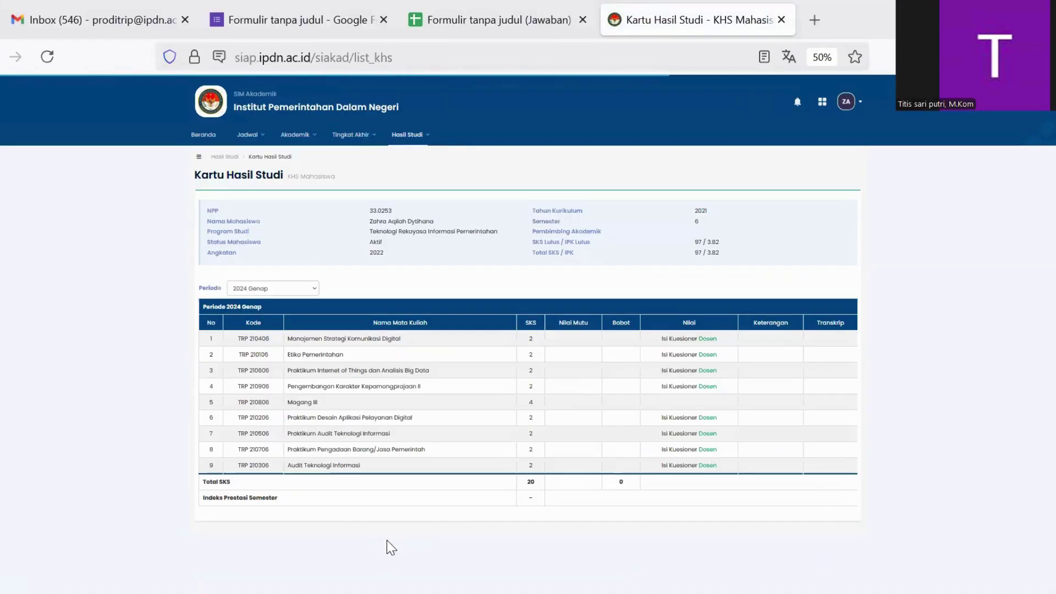
Step: Review the 2024 Genap course results, follow a course's lecturer questionnaire link and open the Audit Teknologi Informasi questionnaire
{"action": "scroll", "coordinate": [435, 491], "scroll_direction": "up", "scroll_amount": 3}
{"action": "scroll", "coordinate": [435, 491], "scroll_direction": "down", "scroll_amount": 2}
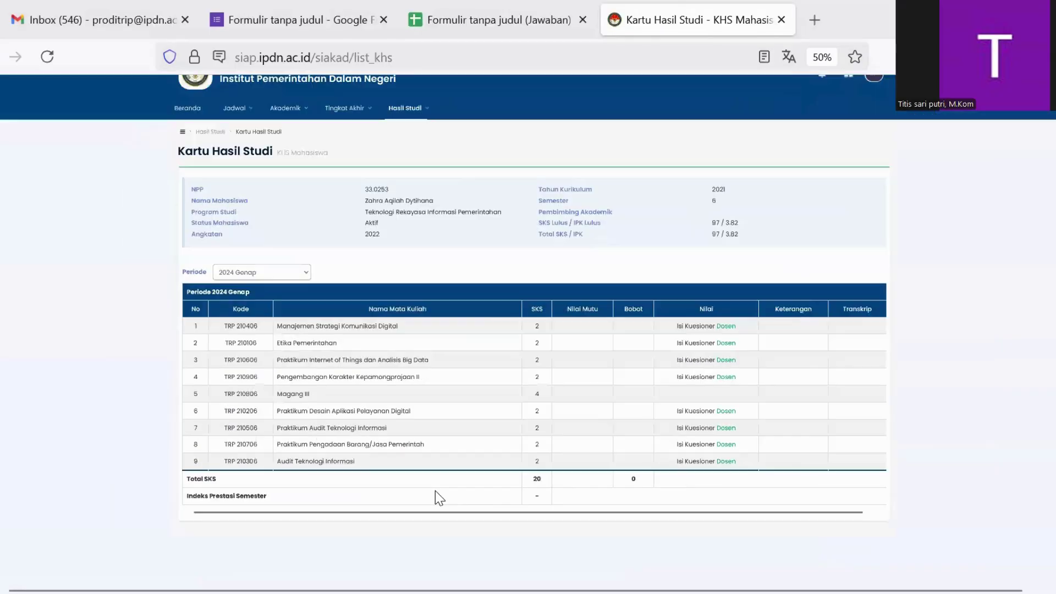
{"action": "scroll", "coordinate": [435, 491], "scroll_direction": "up", "scroll_amount": 1}
{"action": "scroll", "coordinate": [435, 491], "scroll_direction": "down", "scroll_amount": 1}
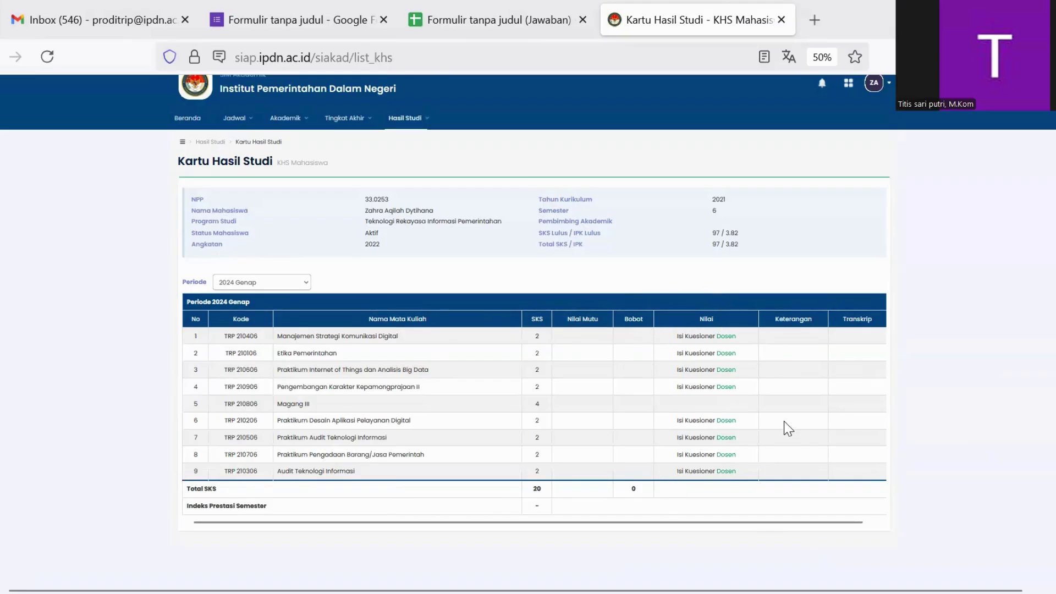
{"action": "scroll", "coordinate": [788, 428], "scroll_direction": "up", "scroll_amount": 3}
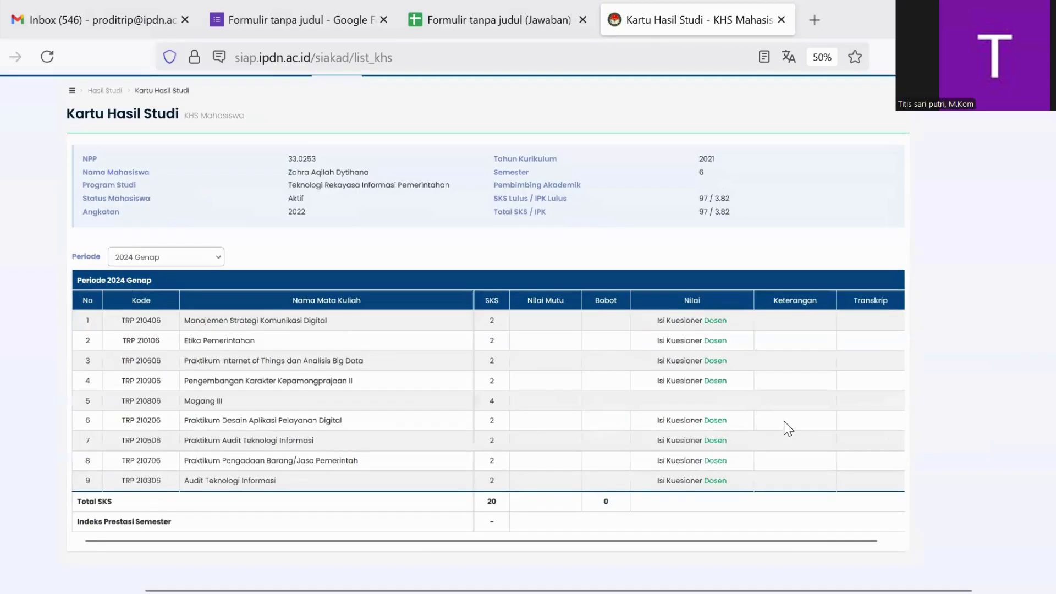
{"action": "left_click", "coordinate": [710, 324]}
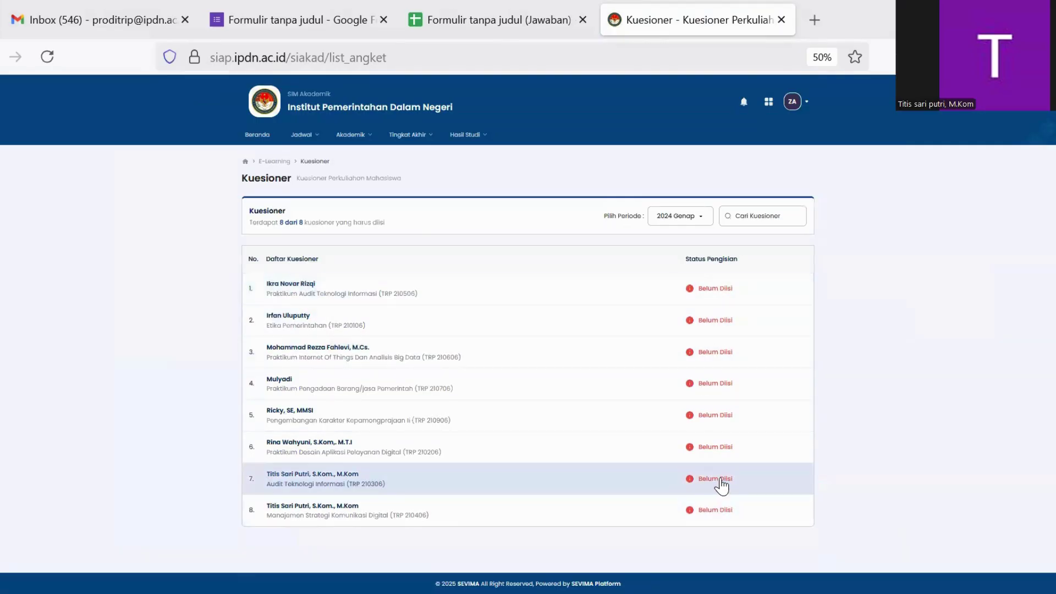
{"action": "left_click", "coordinate": [721, 480]}
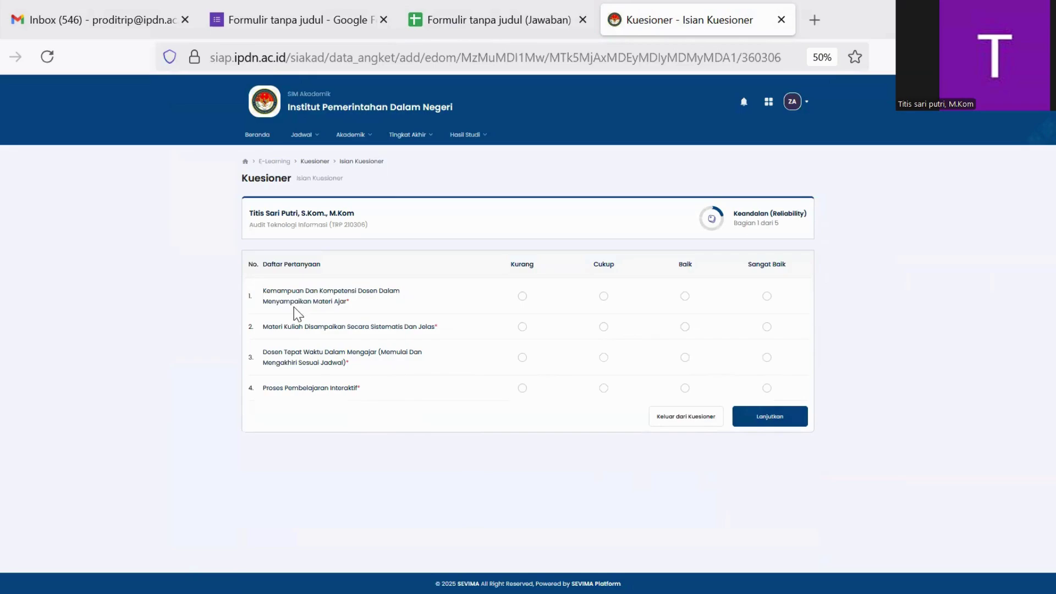
Step: Exit the Audit Teknologi Informasi questionnaire without filling it in and return to Kartu Hasil Studi
{"action": "left_click", "coordinate": [699, 423]}
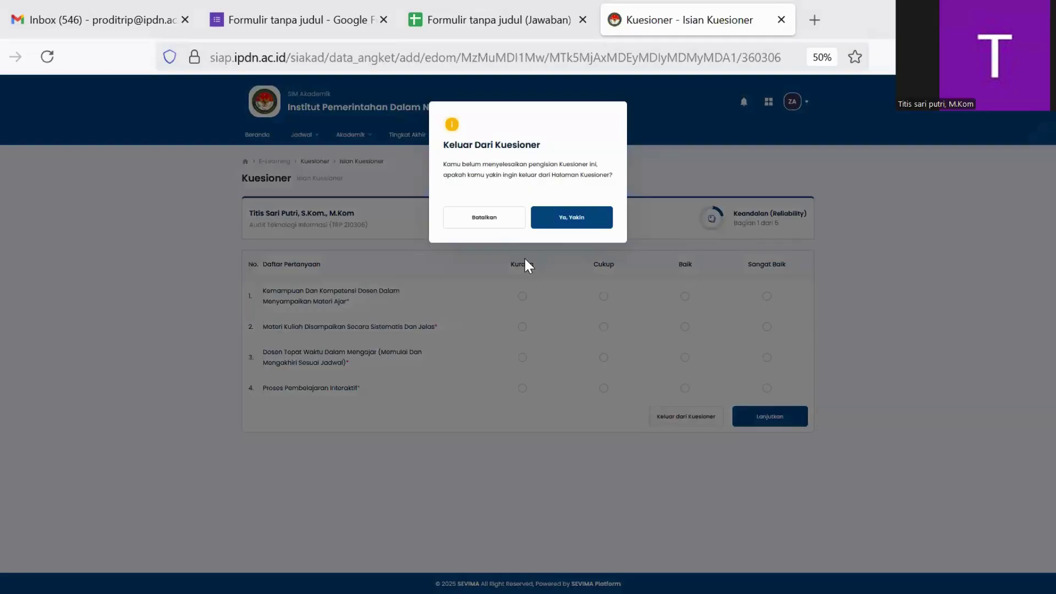
{"action": "left_click", "coordinate": [565, 223]}
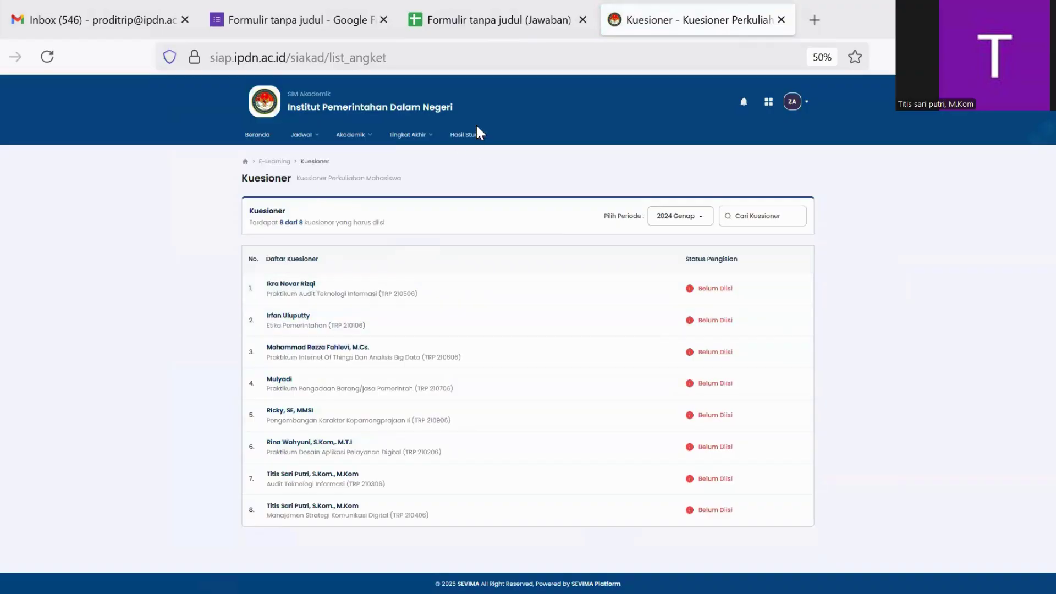
{"action": "left_click", "coordinate": [1, 62]}
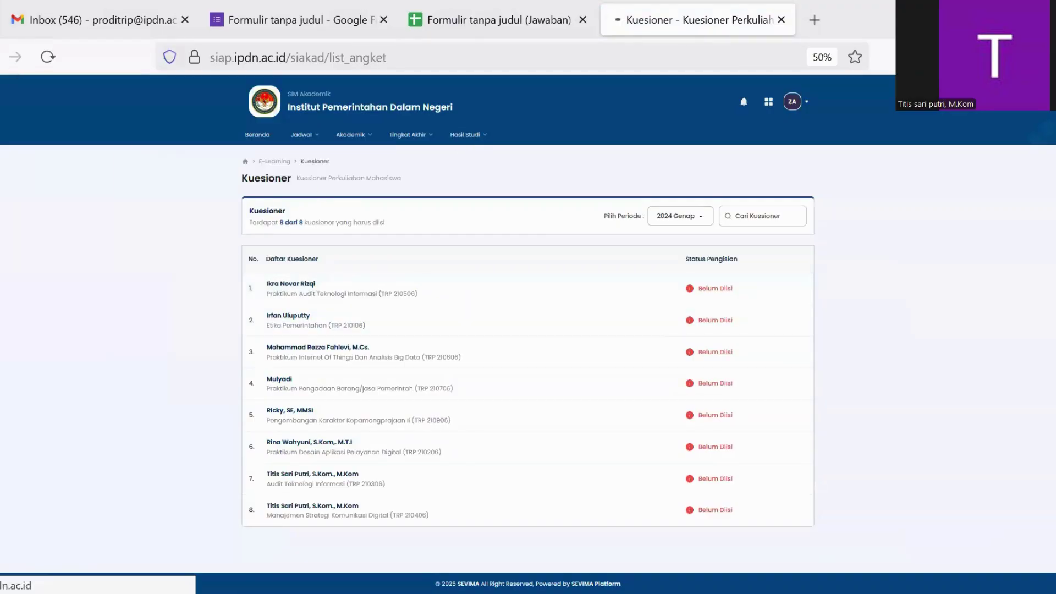
{"action": "left_click", "coordinate": [476, 140]}
{"action": "left_click", "coordinate": [499, 185]}
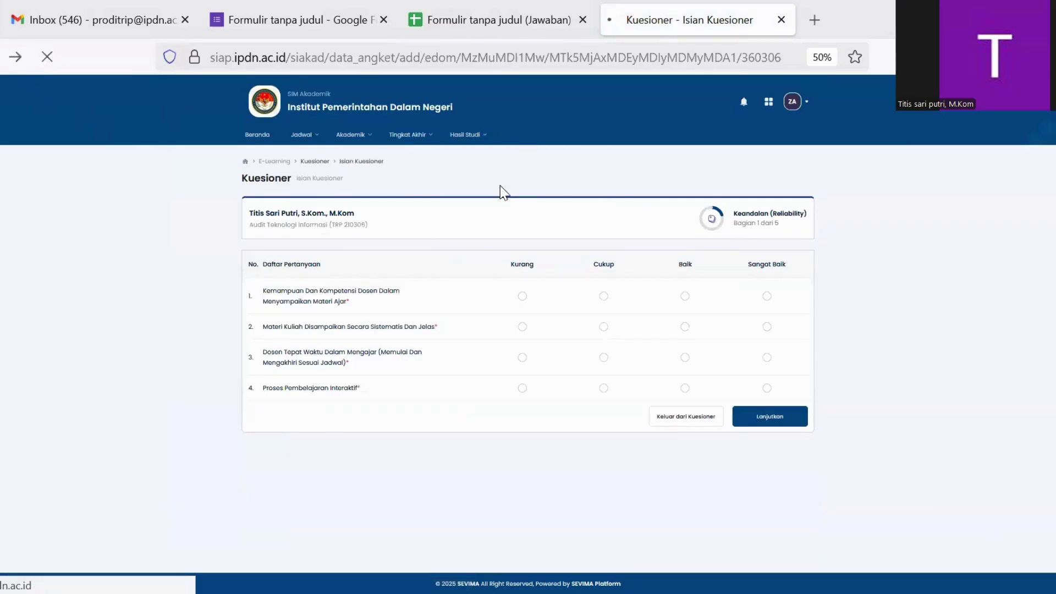